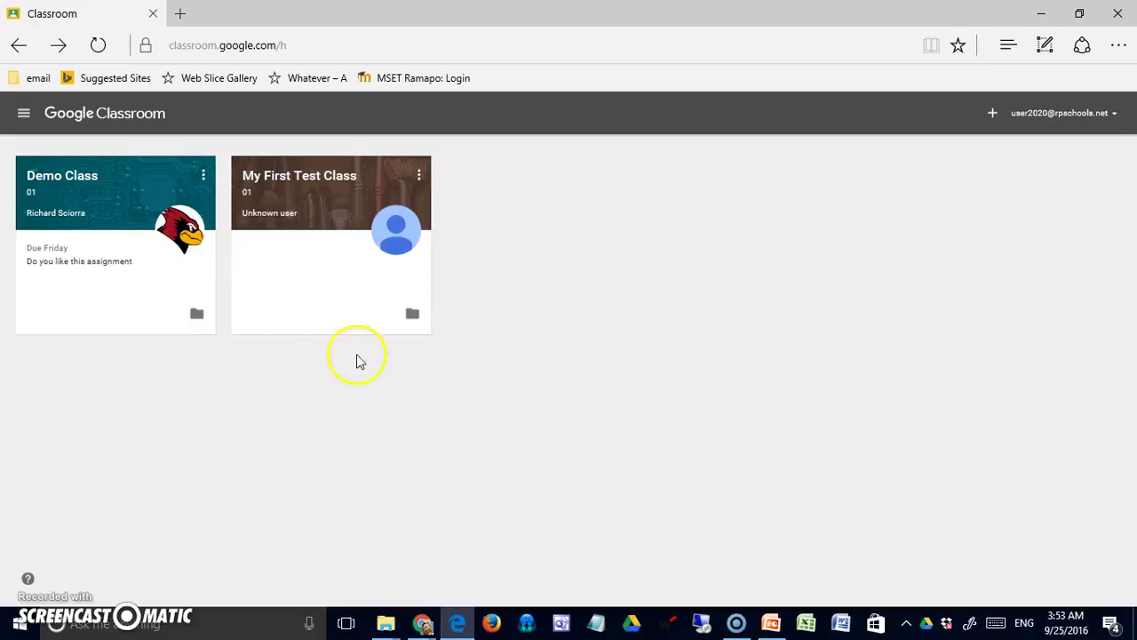
- Open Demo Class in the student account, compare its stream with the teacher's stream in Chrome, and return to the student window in Edge
{"action": "left_click", "coordinate": [78, 182]}
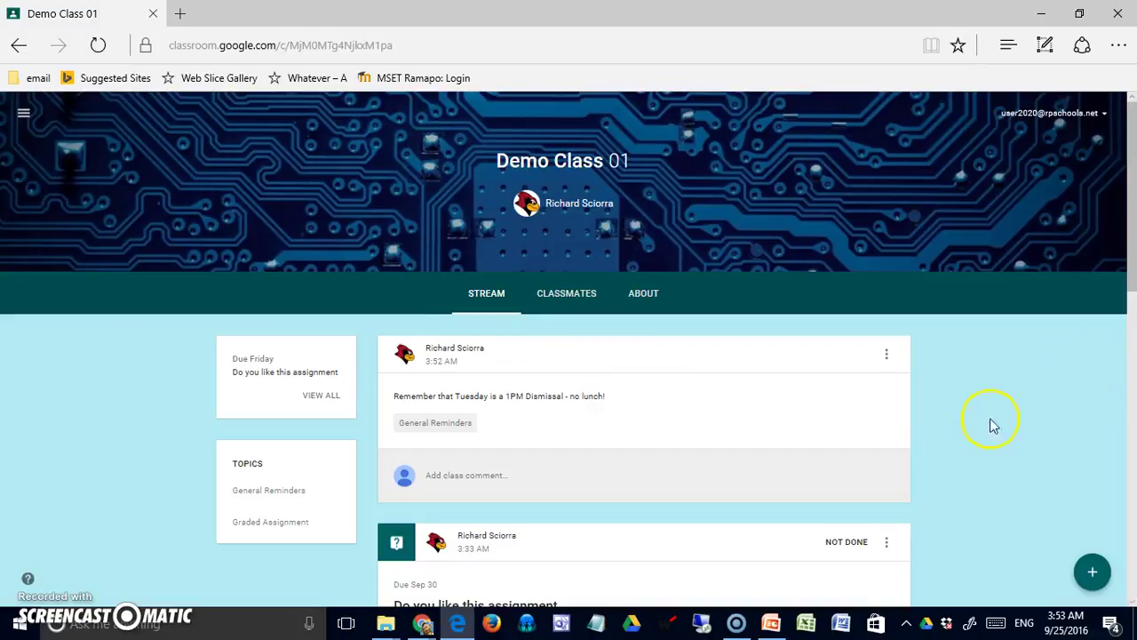
{"action": "mouse_move", "coordinate": [421, 622]}
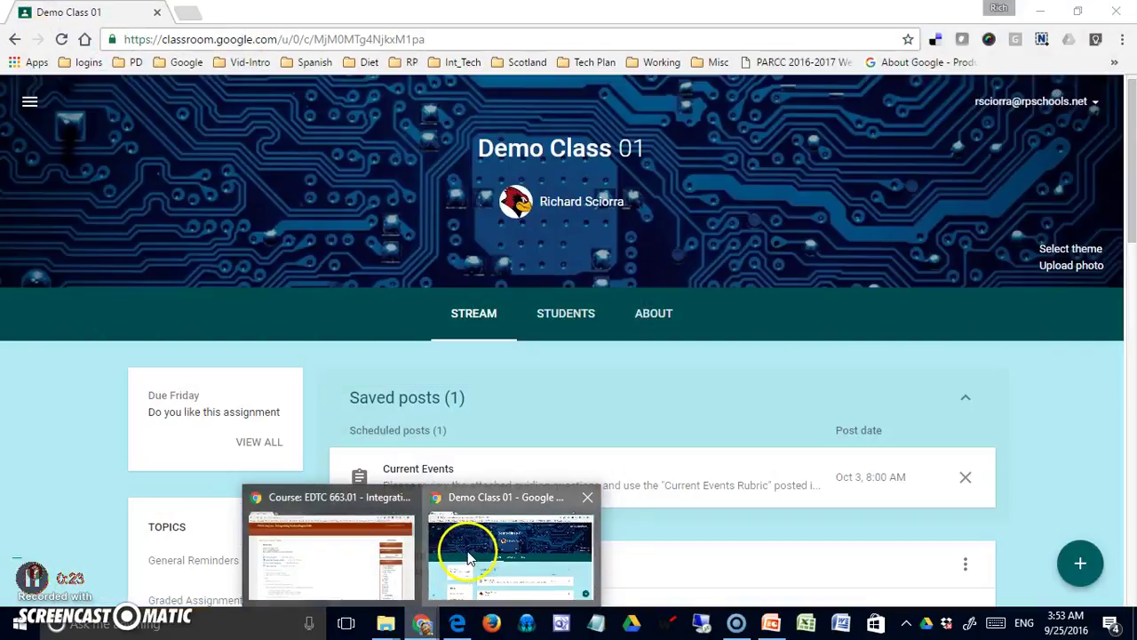
{"action": "left_click", "coordinate": [457, 544]}
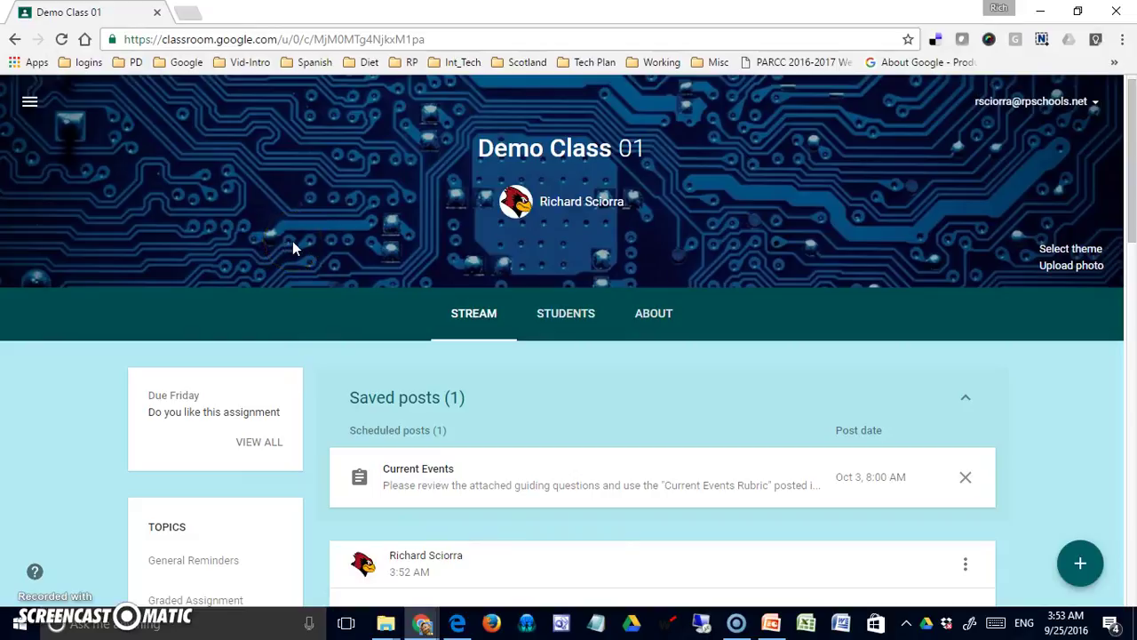
{"action": "scroll", "coordinate": [293, 239], "scroll_direction": "down", "scroll_amount": 4}
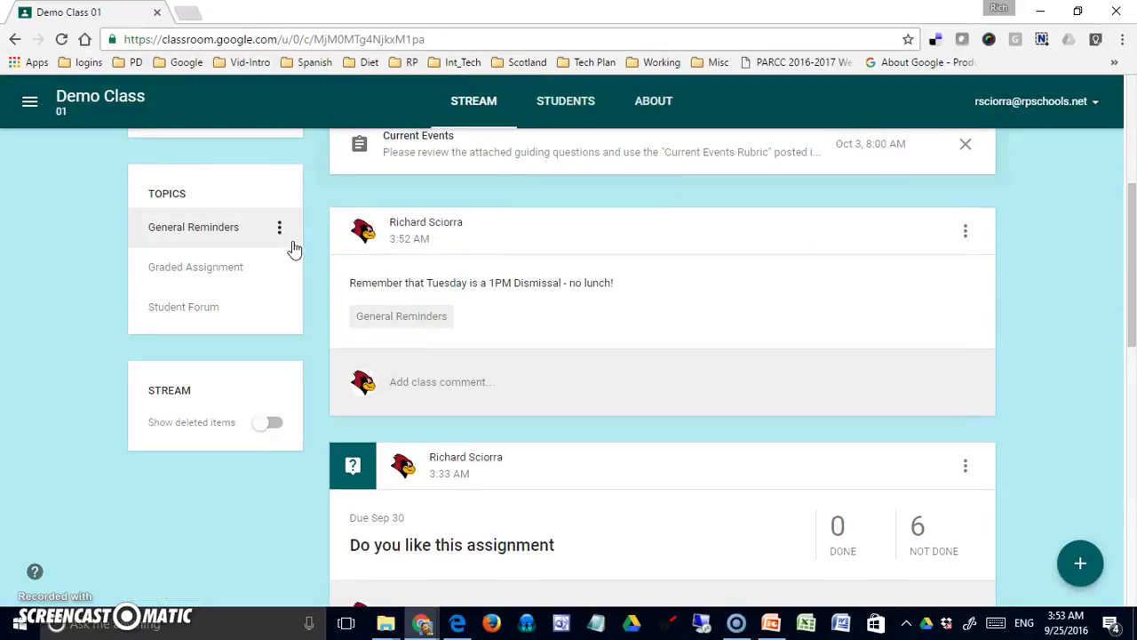
{"action": "scroll", "coordinate": [293, 242], "scroll_direction": "up", "scroll_amount": 4}
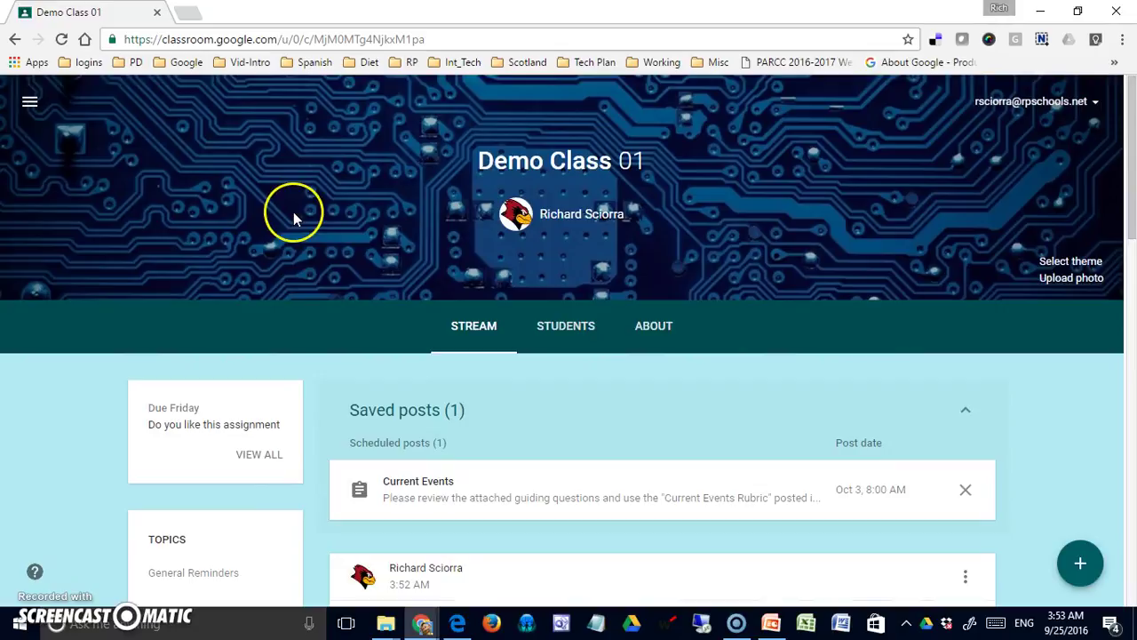
{"action": "key", "text": "alt+Tab"}
{"action": "left_click", "coordinate": [298, 215]}
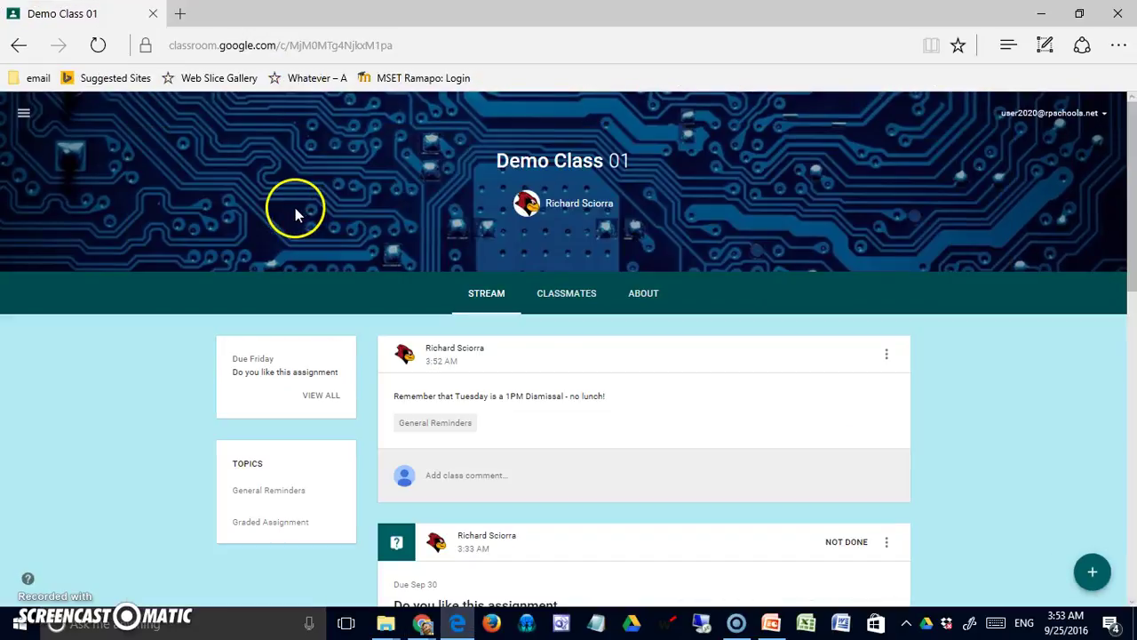
- Preview the Robot Education through Inspiration video and the Motivational Quotes link attached to the Field Day post
{"action": "scroll", "coordinate": [691, 360], "scroll_direction": "down", "scroll_amount": 1}
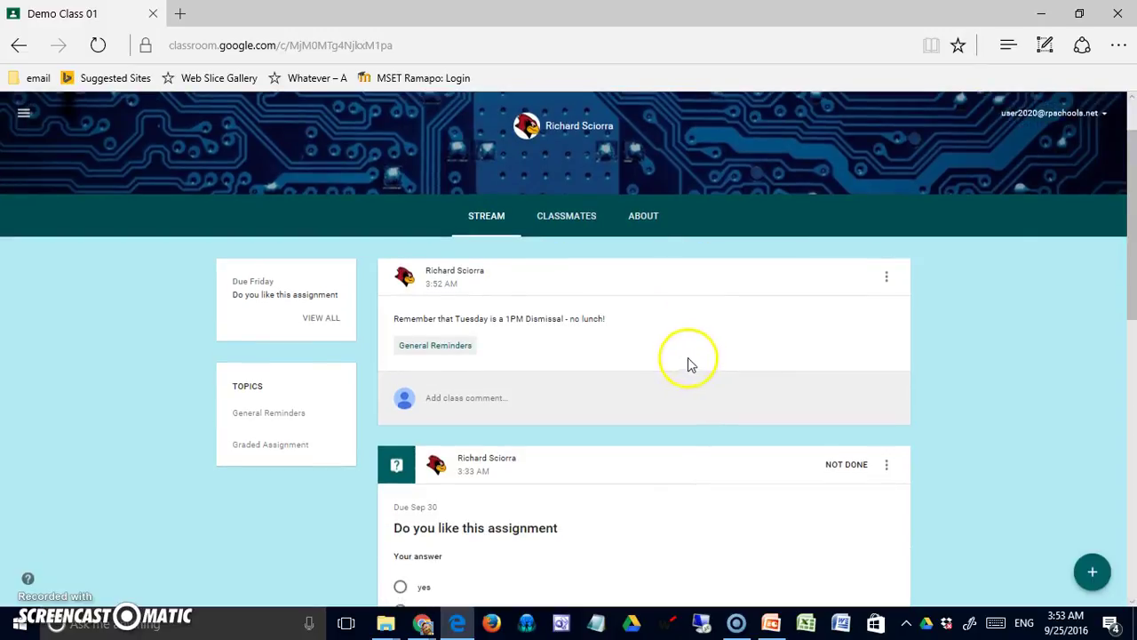
{"action": "scroll", "coordinate": [692, 360], "scroll_direction": "down", "scroll_amount": 9}
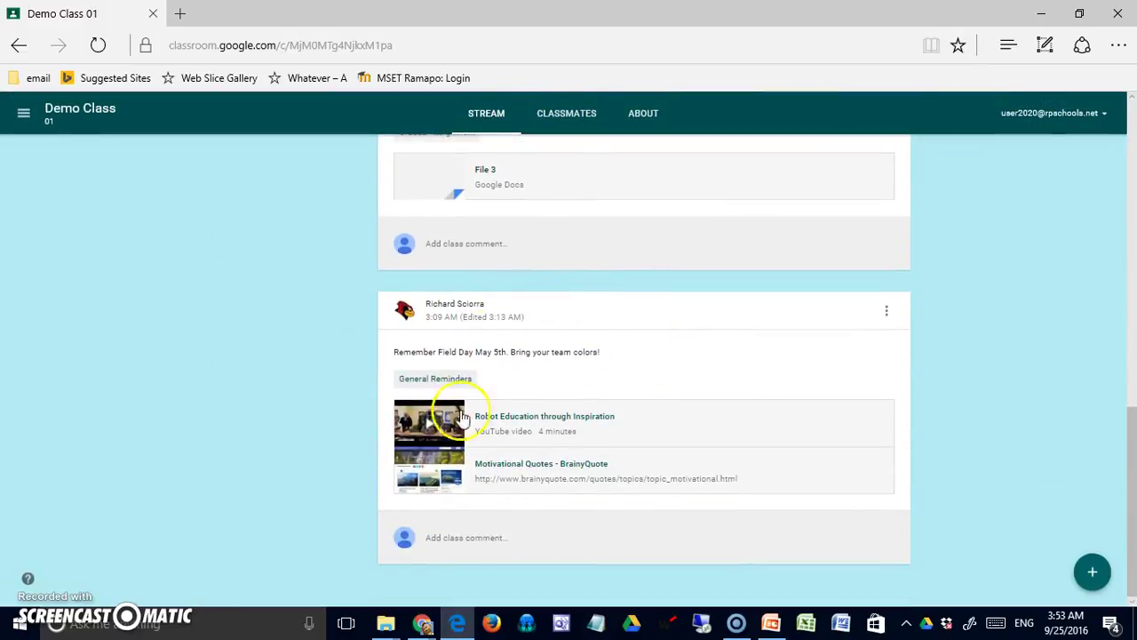
{"action": "left_click", "coordinate": [537, 417]}
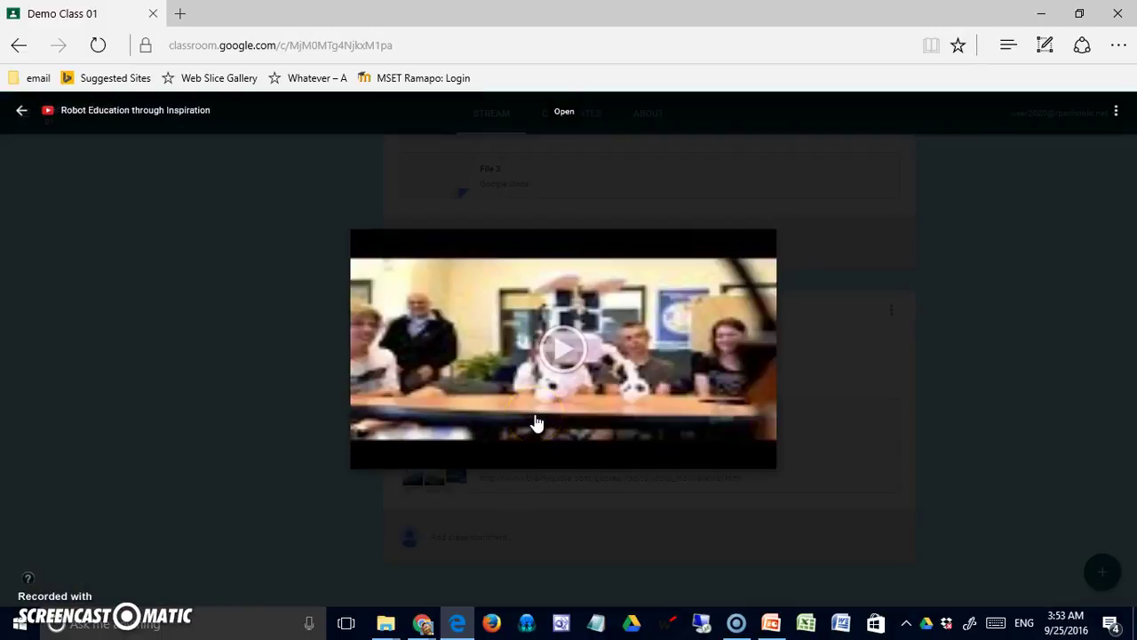
{"action": "left_click", "coordinate": [571, 322]}
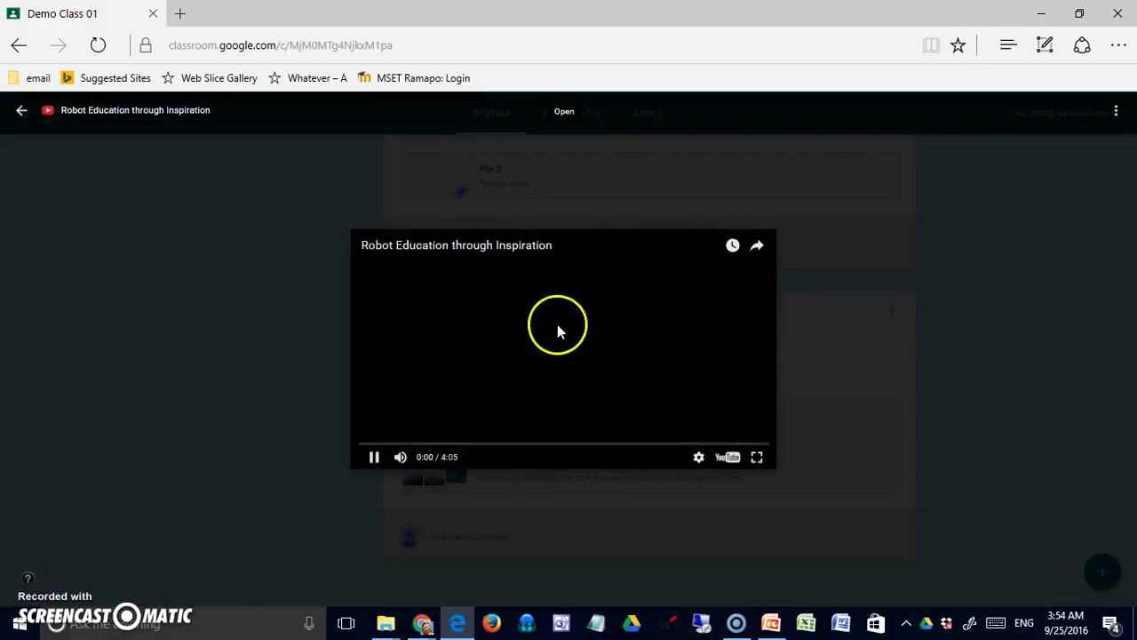
{"action": "left_click", "coordinate": [210, 316]}
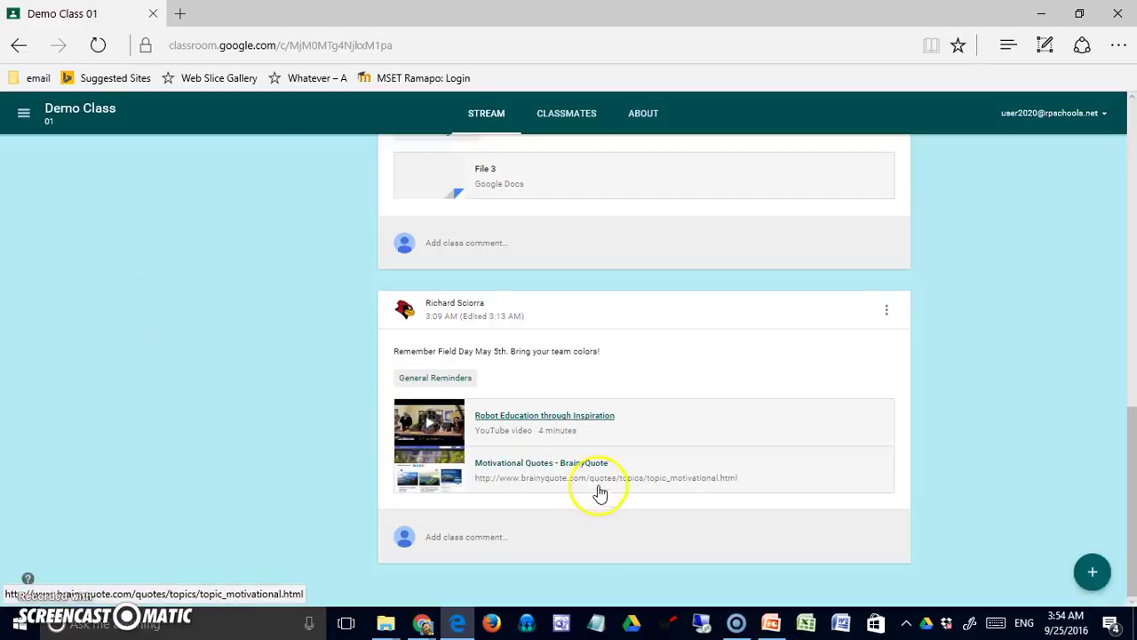
{"action": "left_click", "coordinate": [565, 464]}
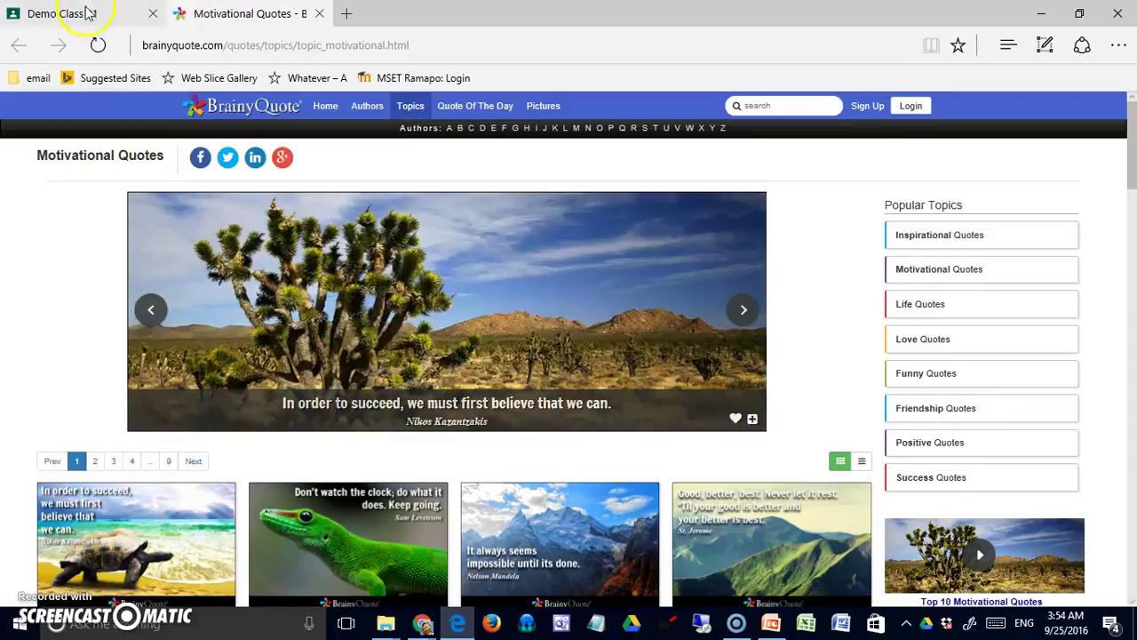
{"action": "left_click", "coordinate": [319, 13]}
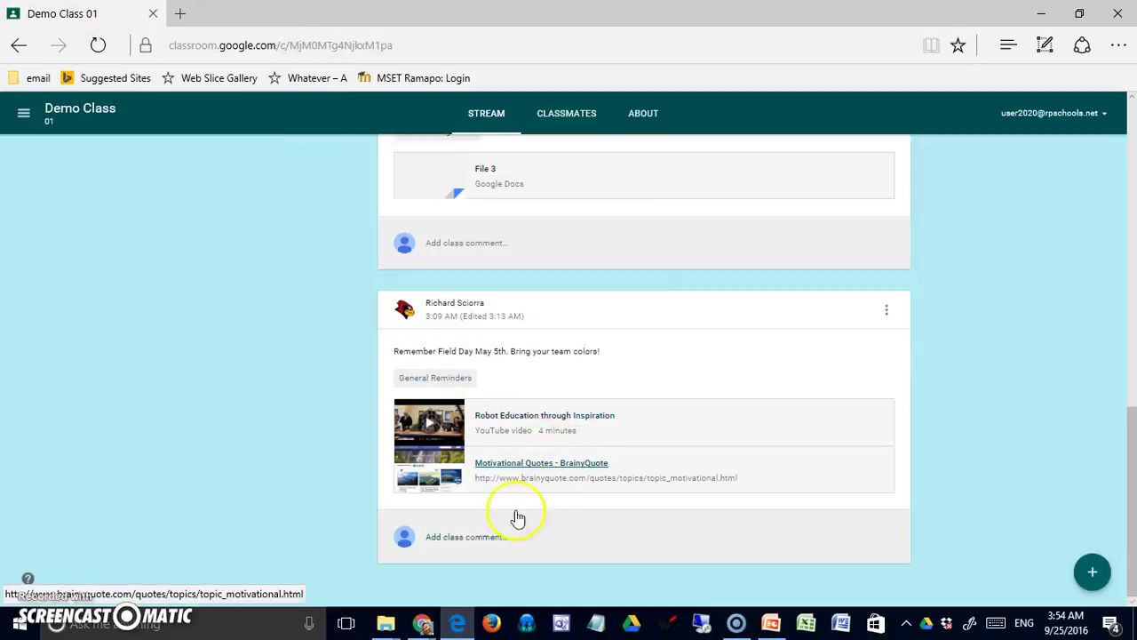
- Post the class comment "Great video" on the Field Day post as the student
{"action": "left_click", "coordinate": [450, 544]}
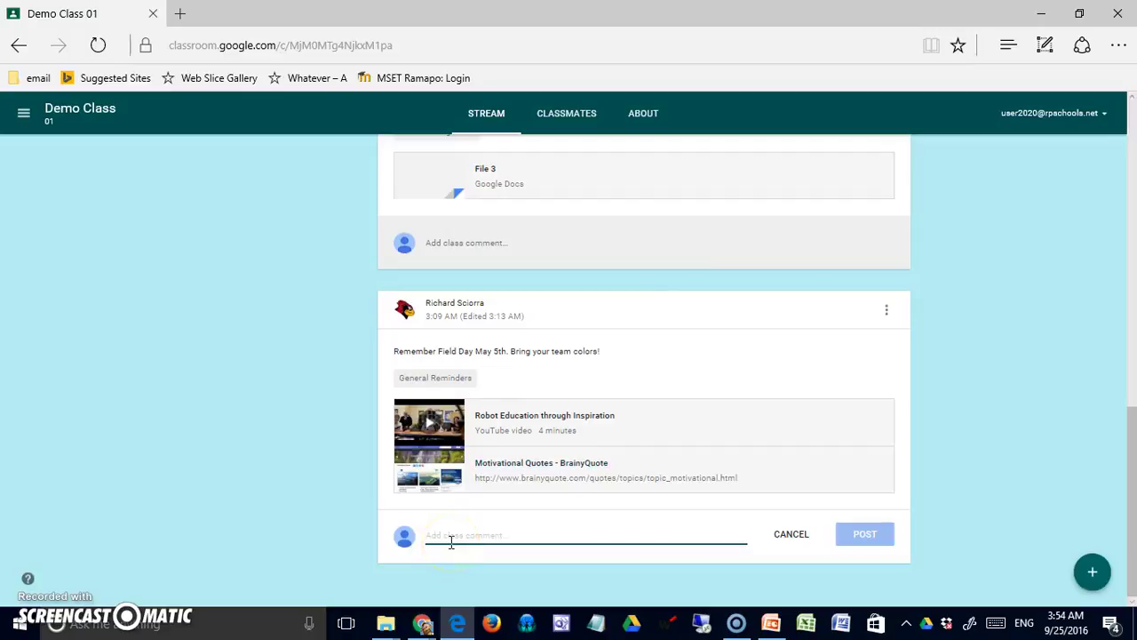
{"action": "left_click", "coordinate": [451, 526]}
{"action": "type", "text": "Great Video"}
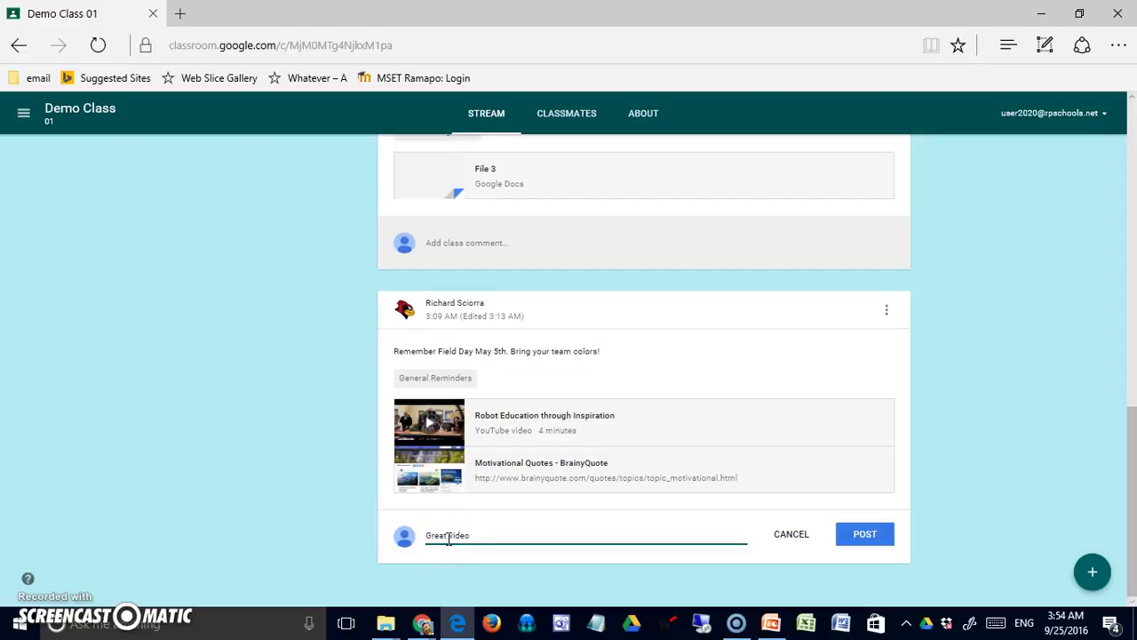
{"action": "left_click", "coordinate": [447, 536]}
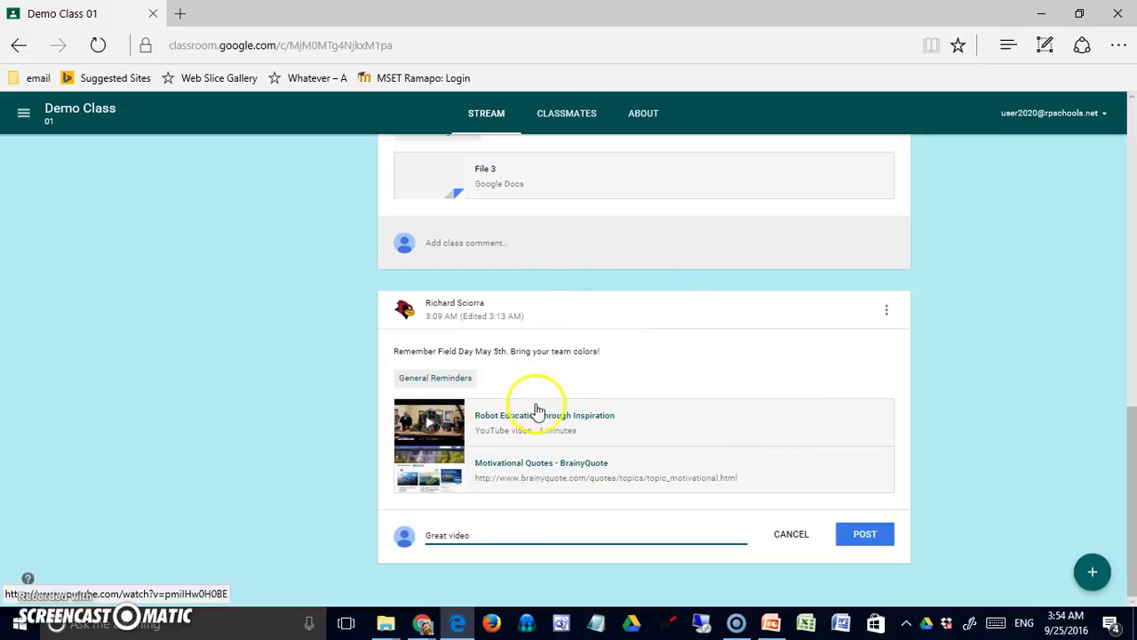
{"action": "left_click", "coordinate": [865, 537]}
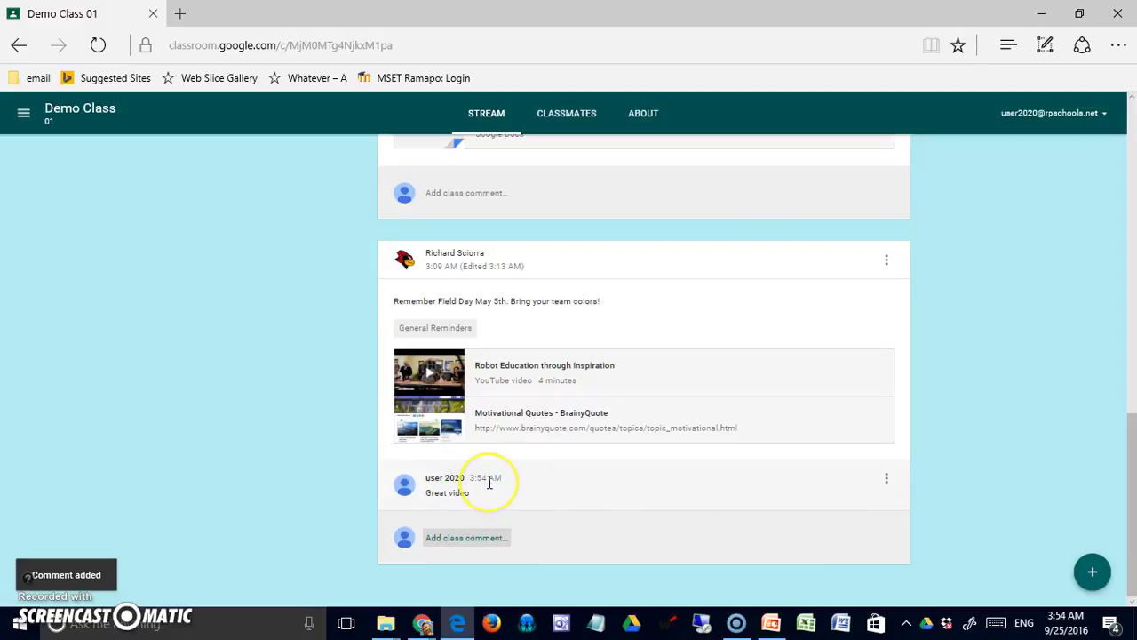
- Switch to the teacher's Chrome window and mute user 2020 from the "Great video" comment on the Field Day post, without deleting the comment
{"action": "key", "text": "alt+Tab"}
{"action": "scroll", "coordinate": [542, 439], "scroll_direction": "down", "scroll_amount": 10}
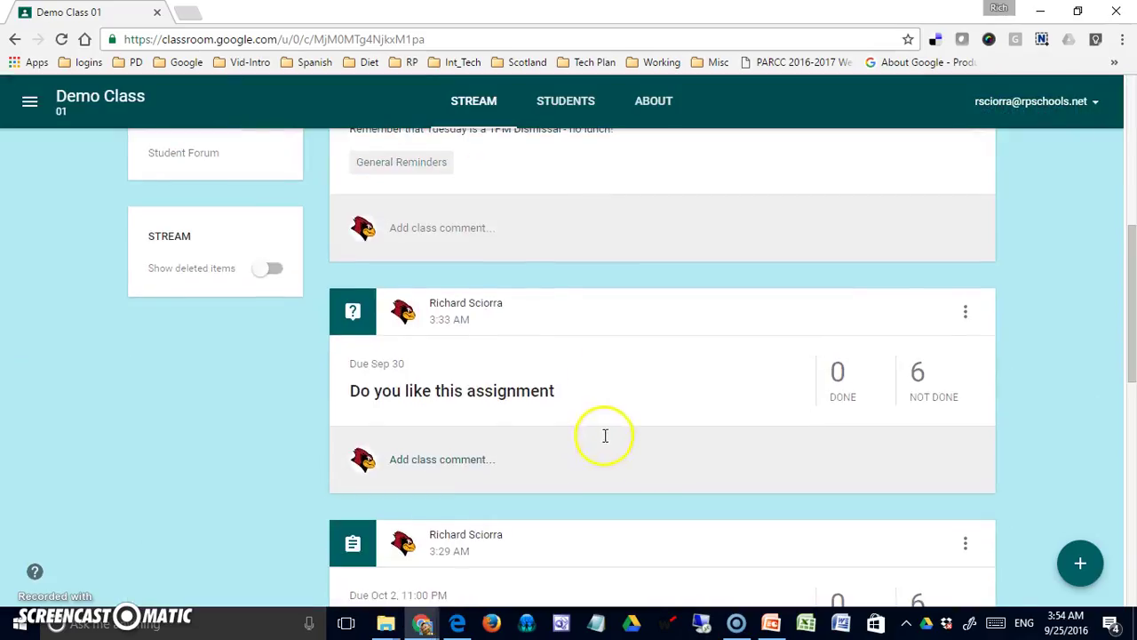
{"action": "scroll", "coordinate": [604, 439], "scroll_direction": "down", "scroll_amount": 8}
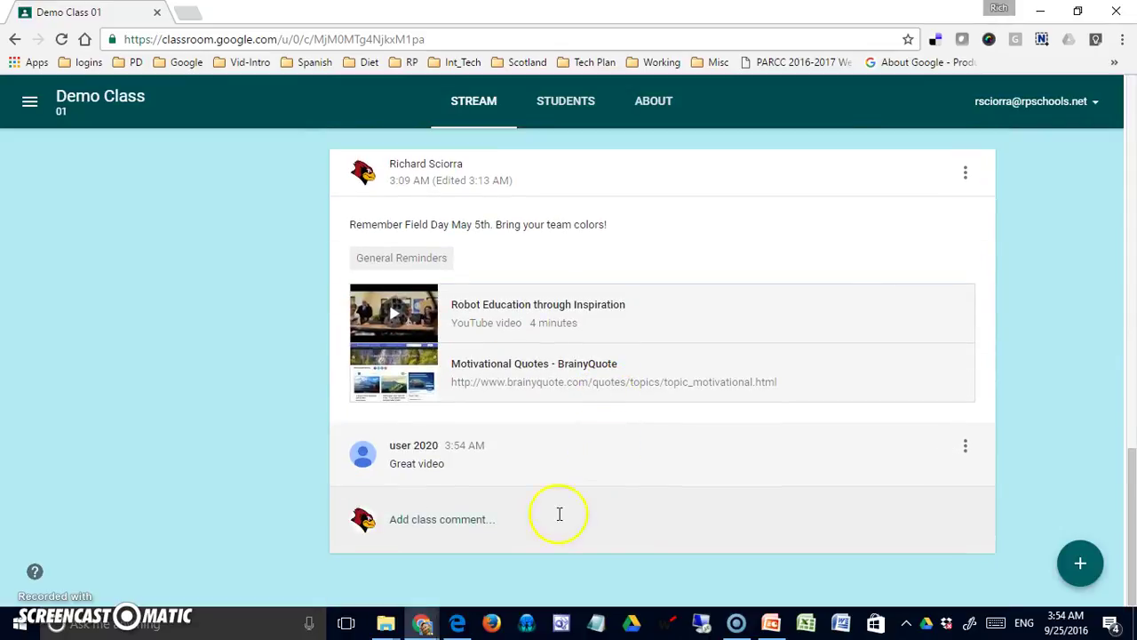
{"action": "mouse_move", "coordinate": [398, 457]}
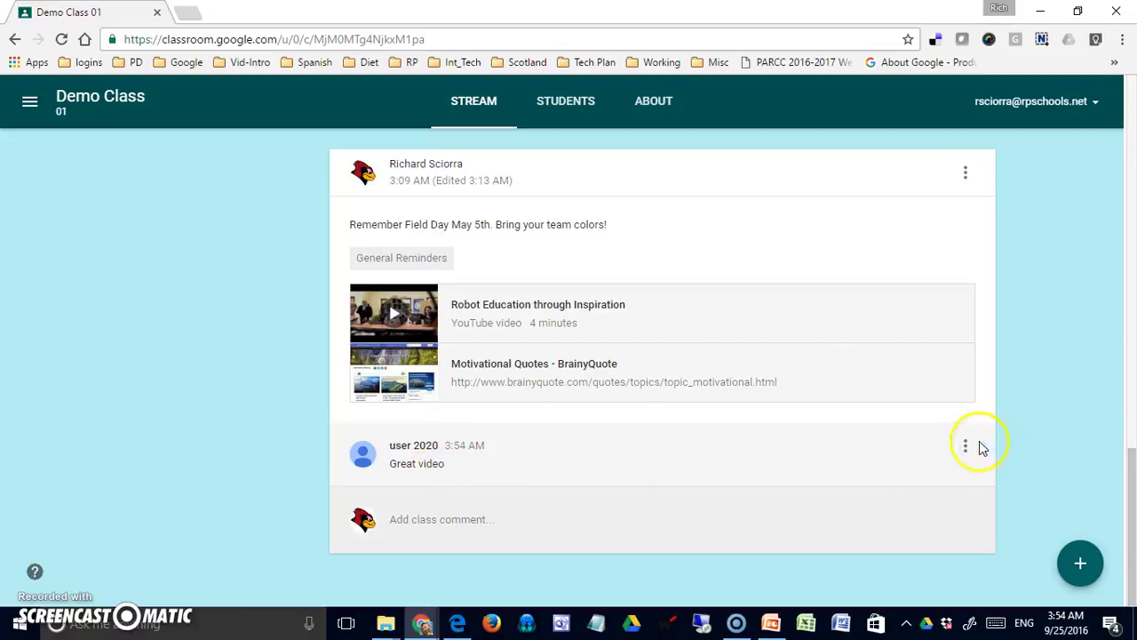
{"action": "left_click", "coordinate": [966, 445]}
{"action": "left_click", "coordinate": [918, 482]}
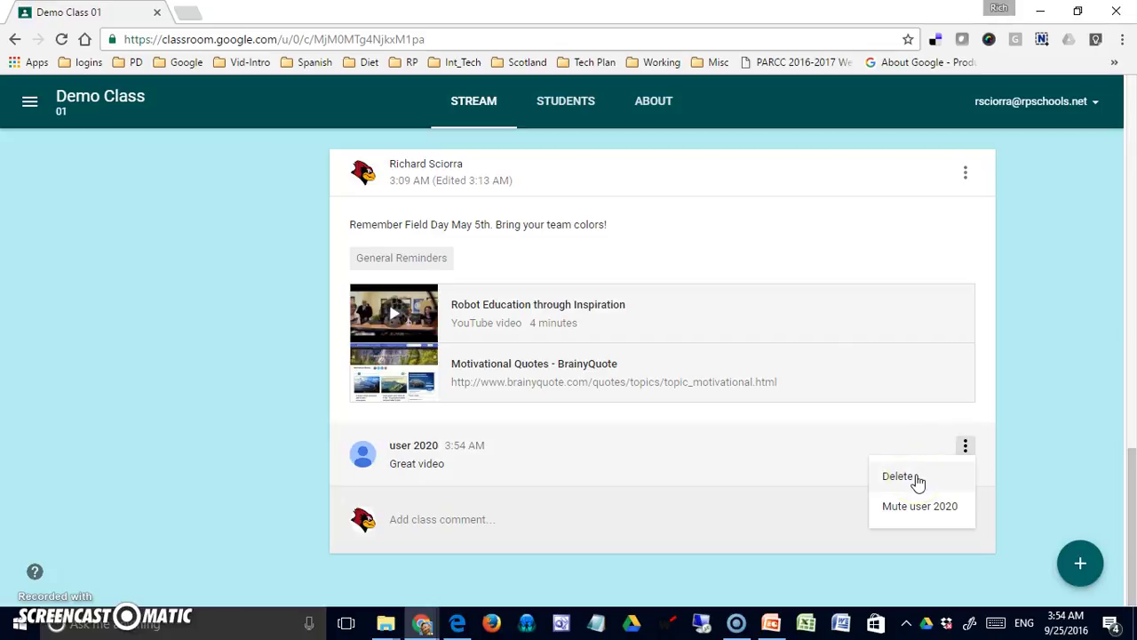
{"action": "left_click", "coordinate": [918, 504]}
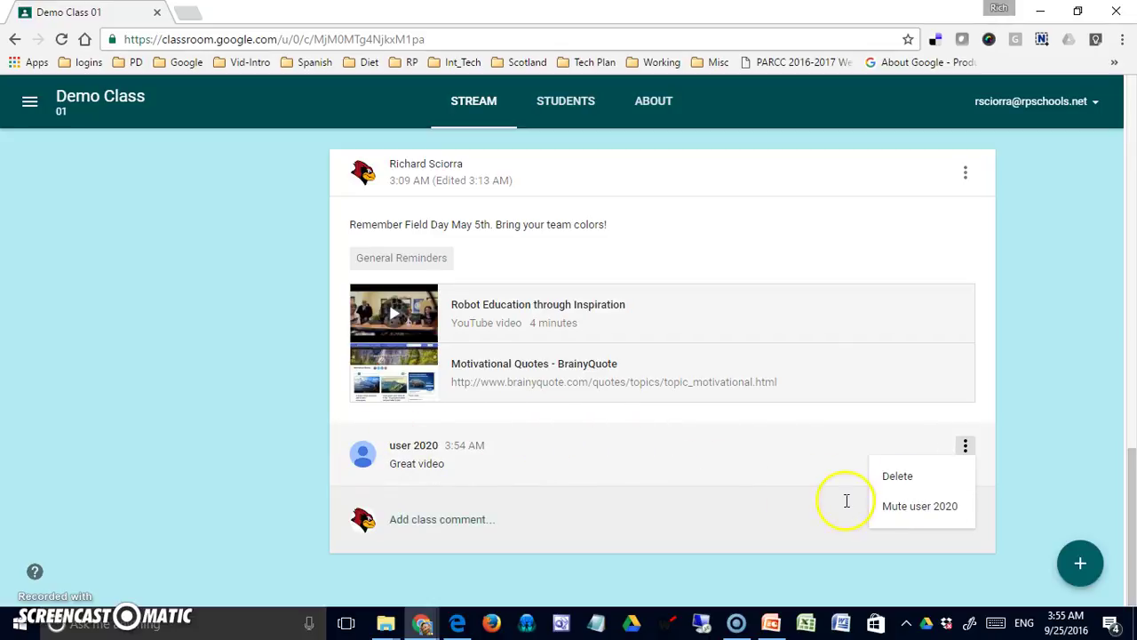
{"action": "left_click", "coordinate": [896, 511]}
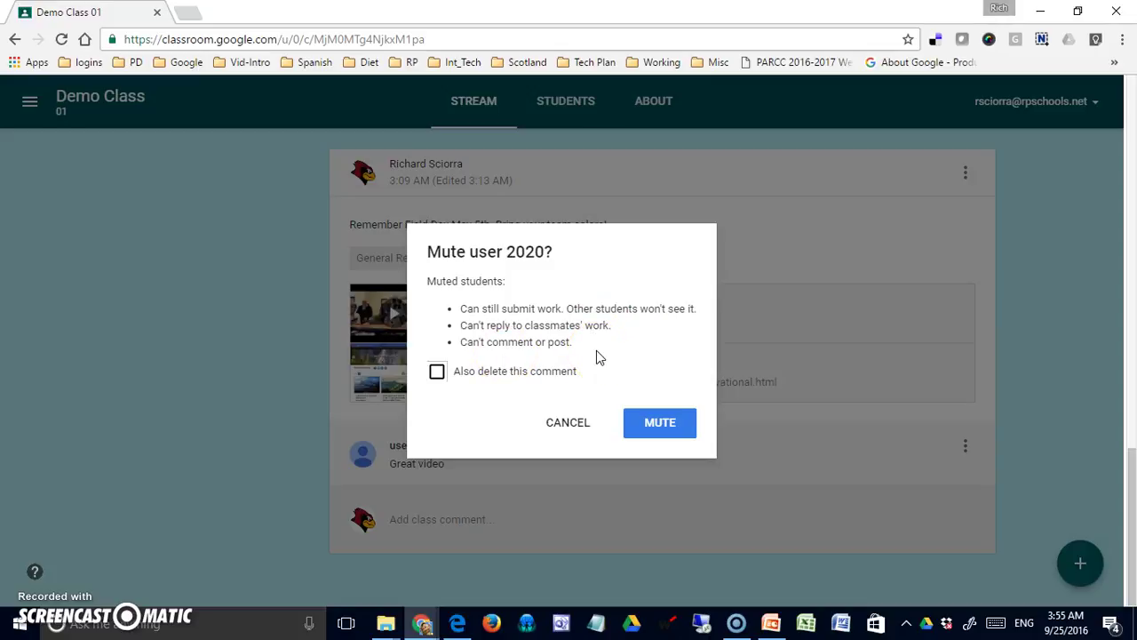
{"action": "left_click", "coordinate": [437, 372]}
{"action": "left_click", "coordinate": [436, 373]}
{"action": "left_click", "coordinate": [656, 422]}
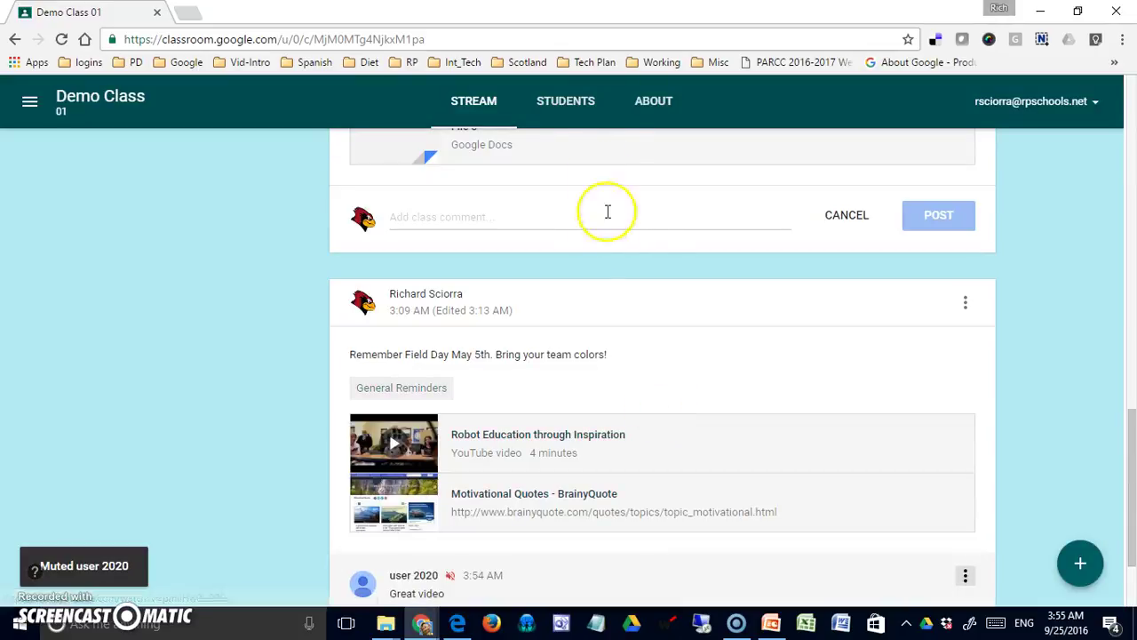
- Unmute user 2020 from the class's student list
{"action": "left_click", "coordinate": [568, 104]}
{"action": "scroll", "coordinate": [675, 400], "scroll_direction": "down", "scroll_amount": 3}
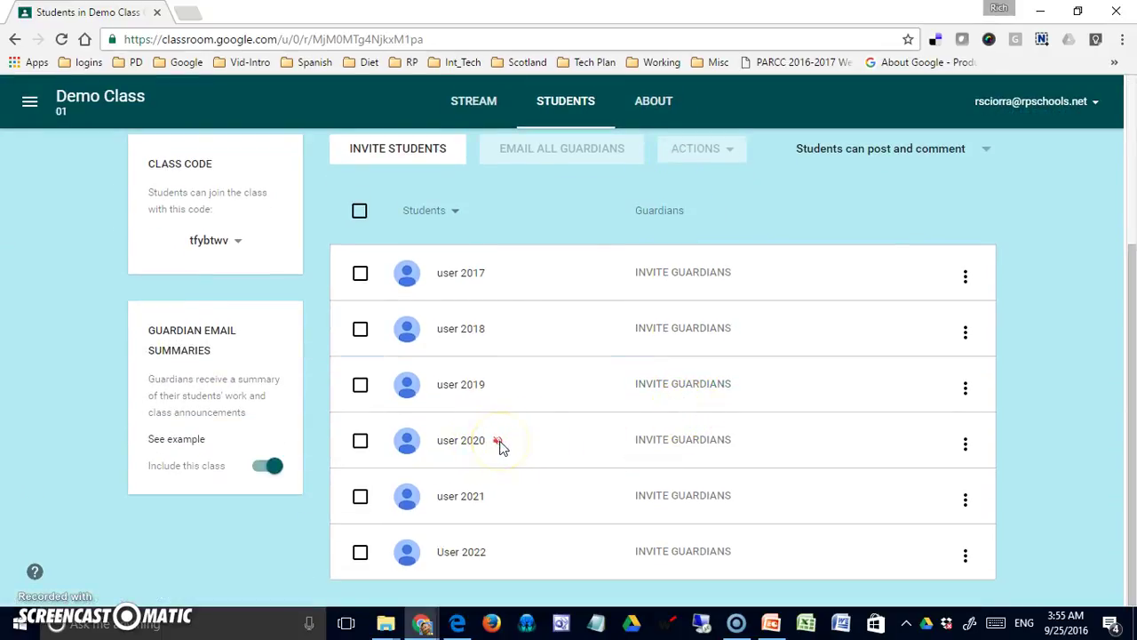
{"action": "left_click", "coordinate": [964, 447]}
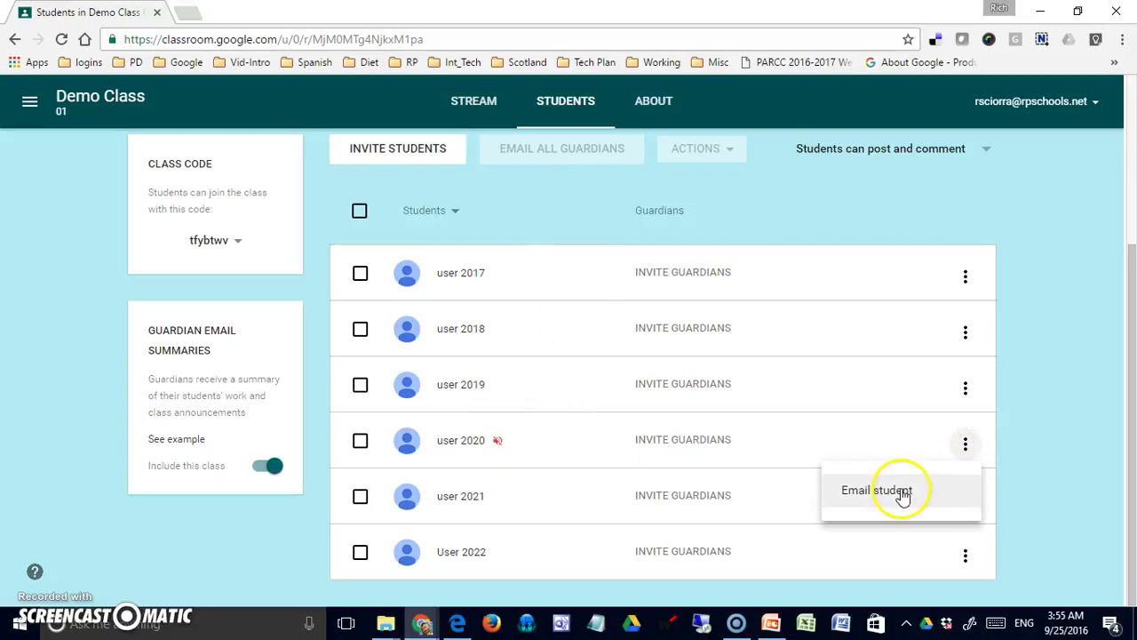
{"action": "left_click", "coordinate": [853, 446]}
{"action": "left_click", "coordinate": [496, 442]}
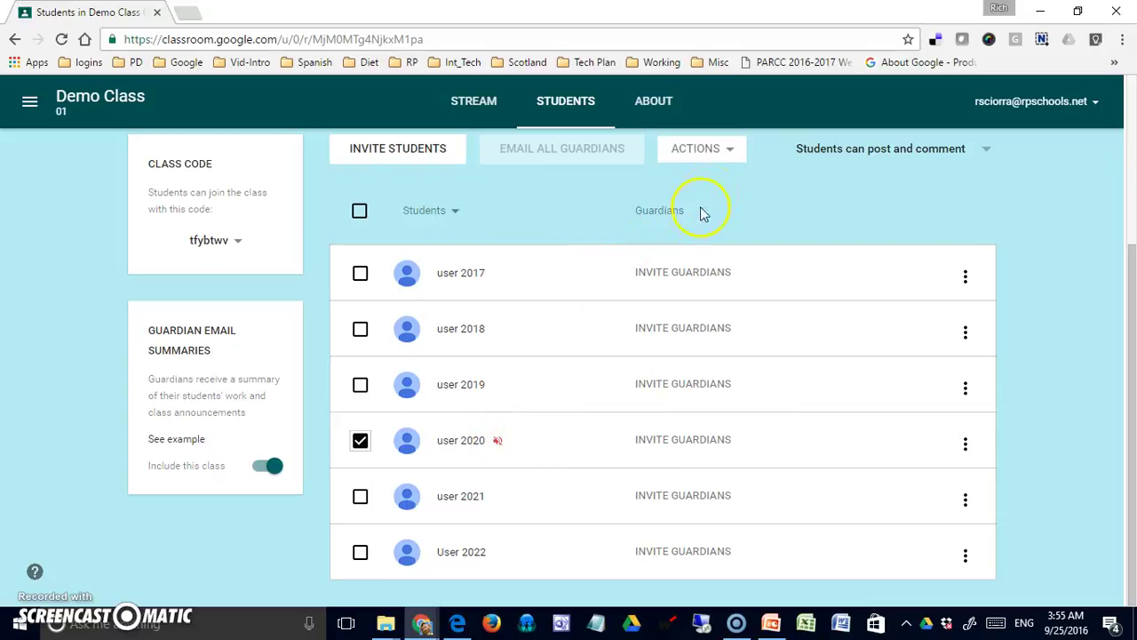
{"action": "left_click", "coordinate": [706, 149]}
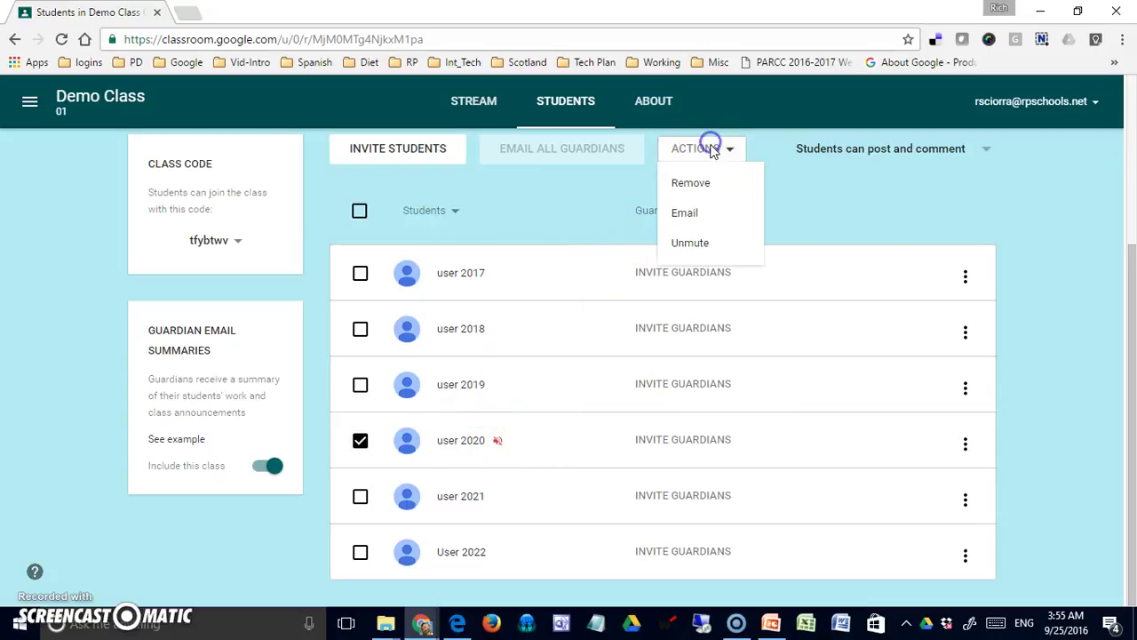
{"action": "left_click", "coordinate": [716, 243]}
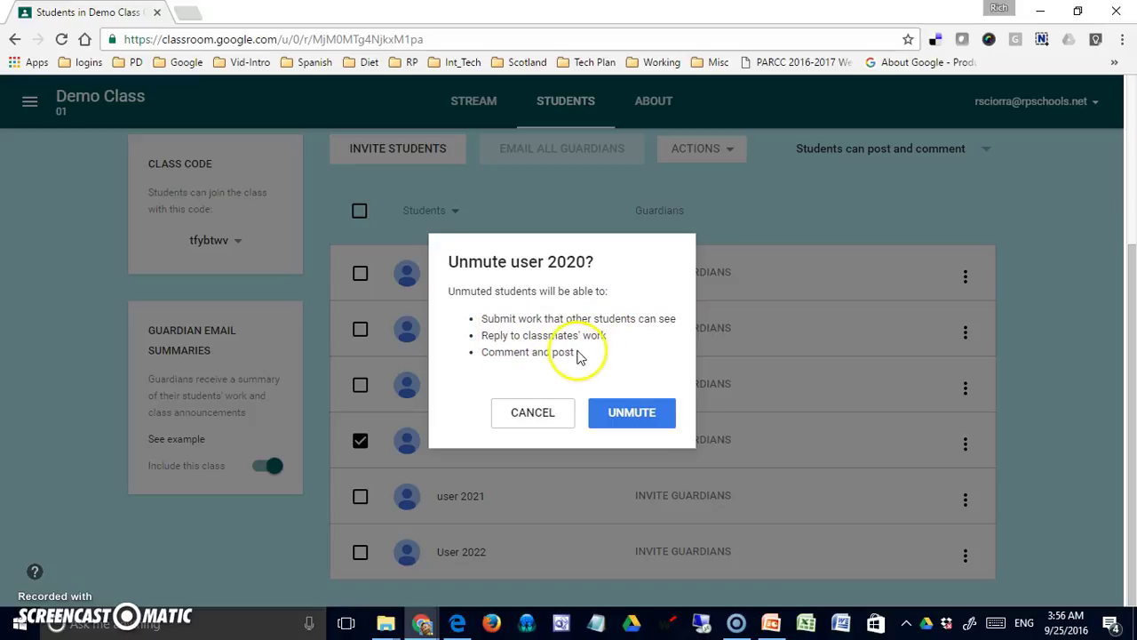
{"action": "left_click", "coordinate": [637, 426]}
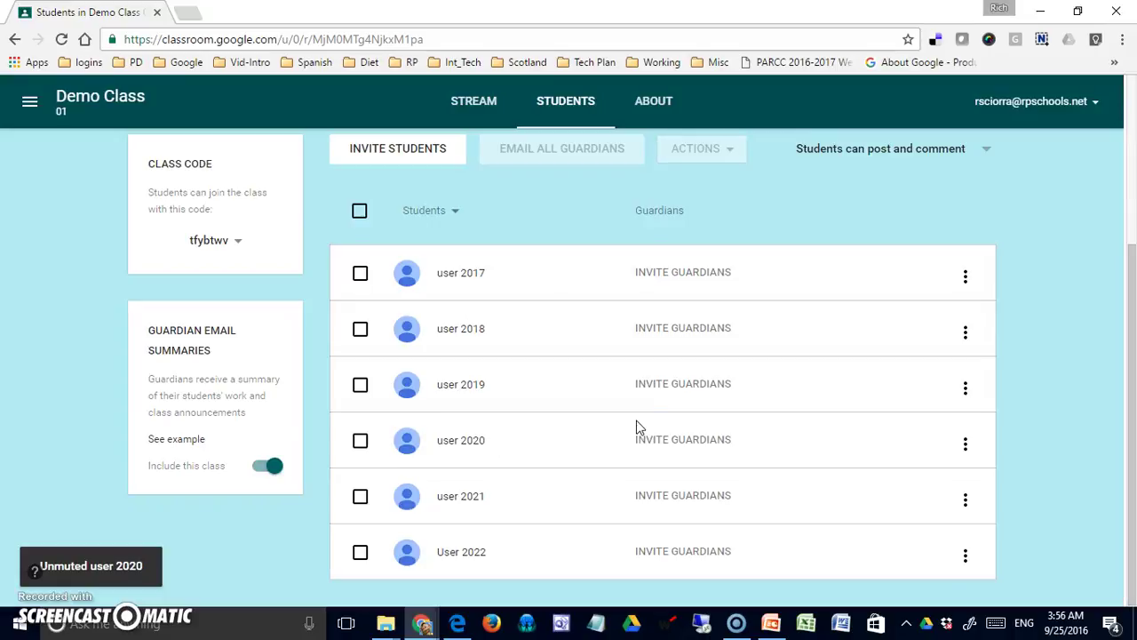
- Return to the class stream and post the class comment "I'm glad you enjoyed it." on the Field Day post as the teacher
{"action": "scroll", "coordinate": [622, 400], "scroll_direction": "up", "scroll_amount": 3}
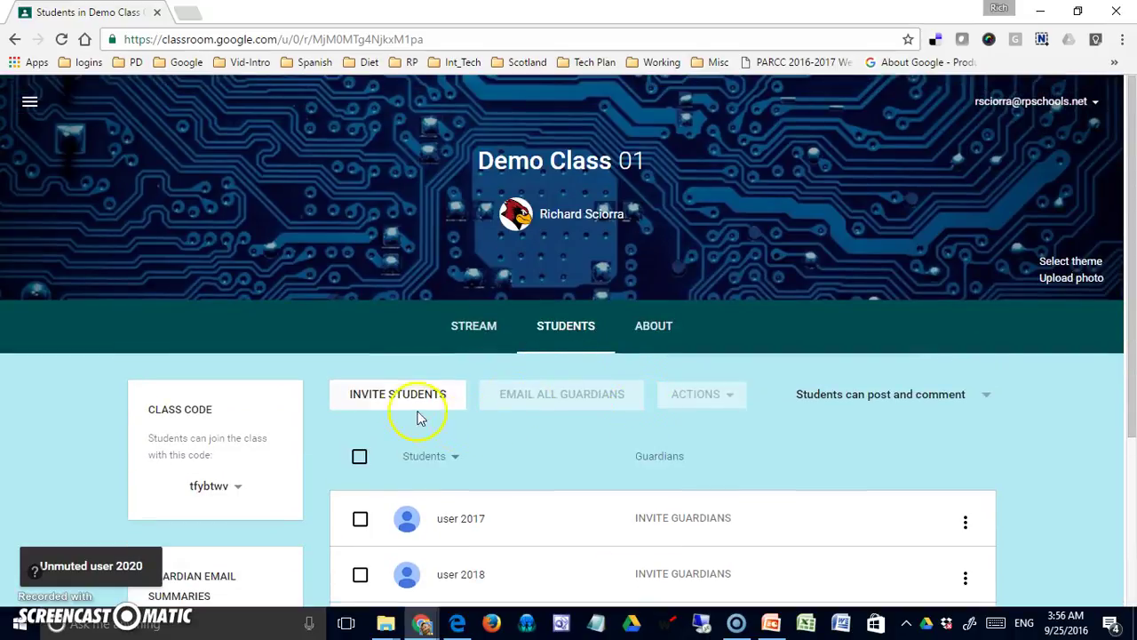
{"action": "left_click", "coordinate": [475, 330]}
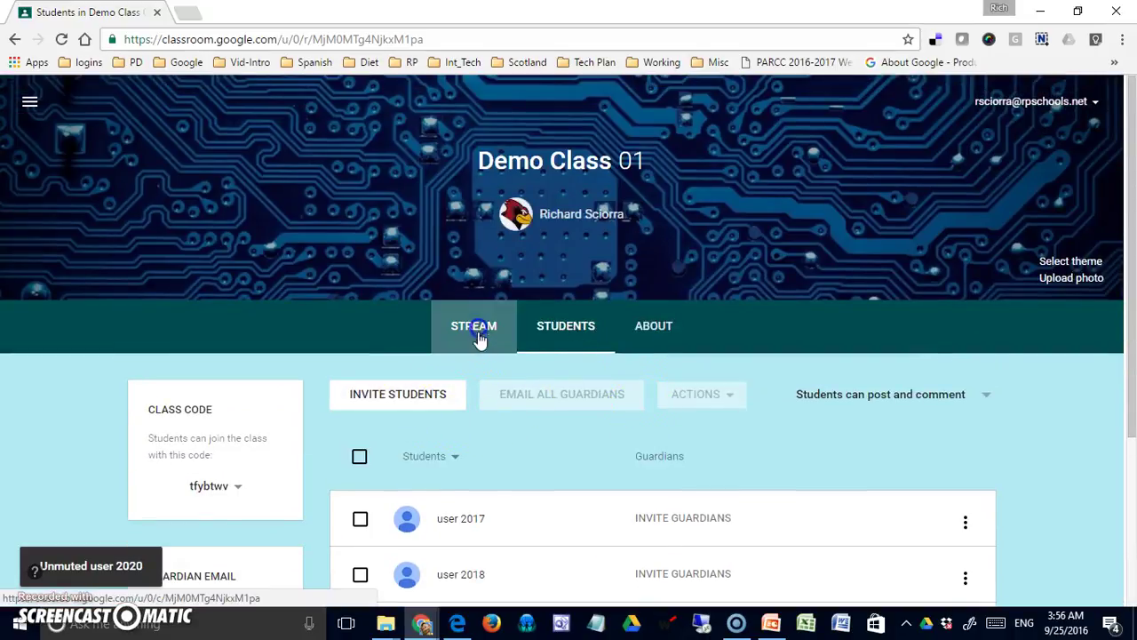
{"action": "scroll", "coordinate": [619, 415], "scroll_direction": "down", "scroll_amount": 3}
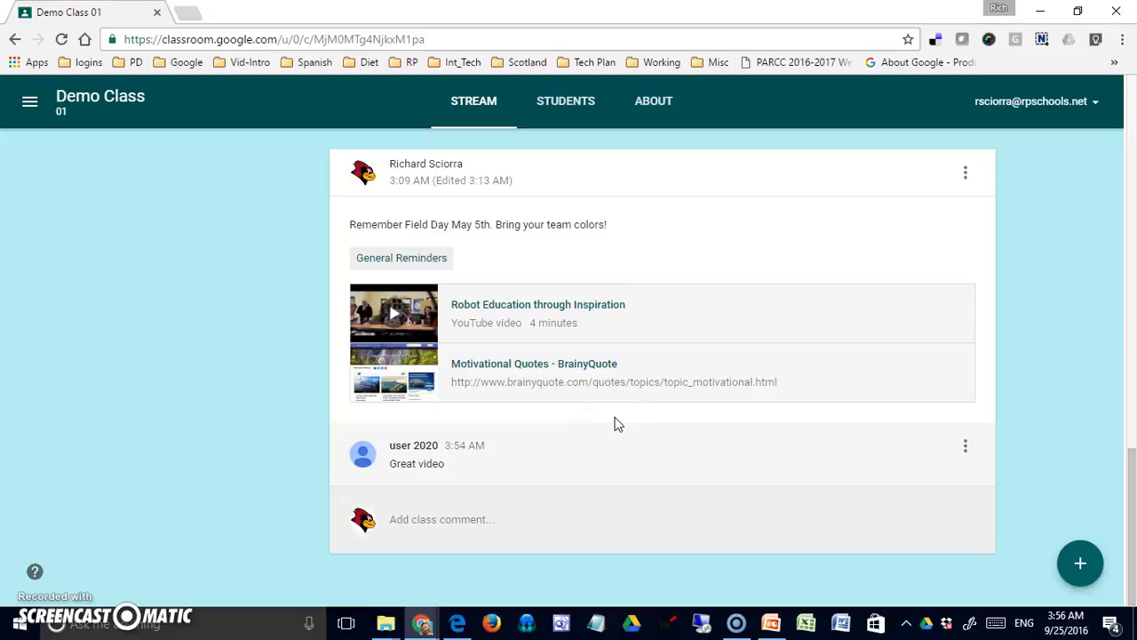
{"action": "left_click", "coordinate": [658, 430]}
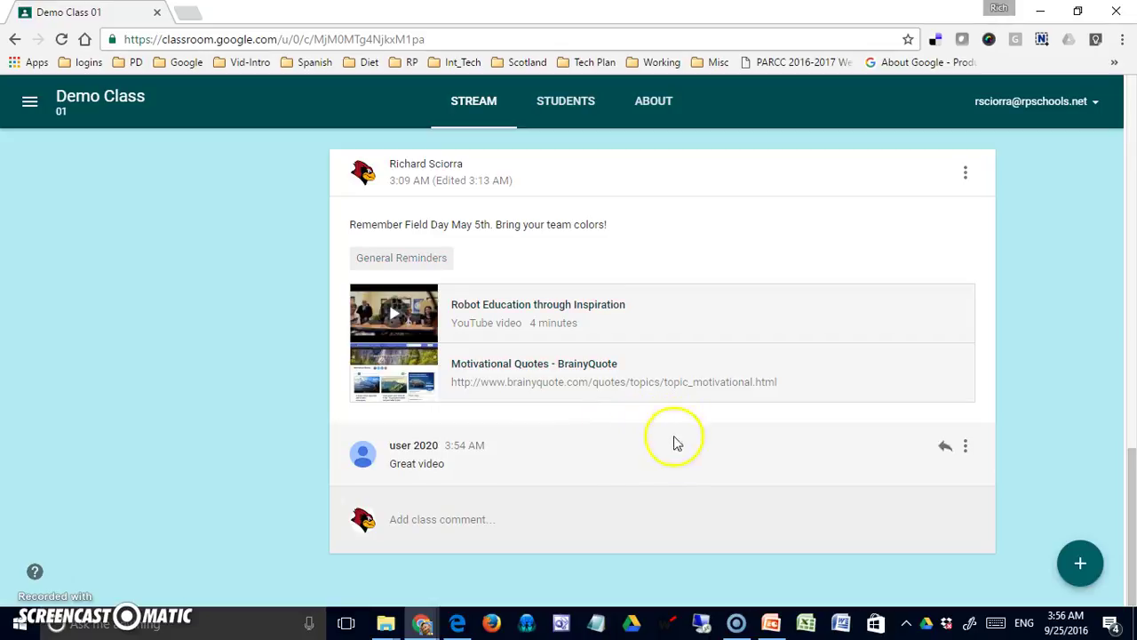
{"action": "left_click", "coordinate": [473, 524]}
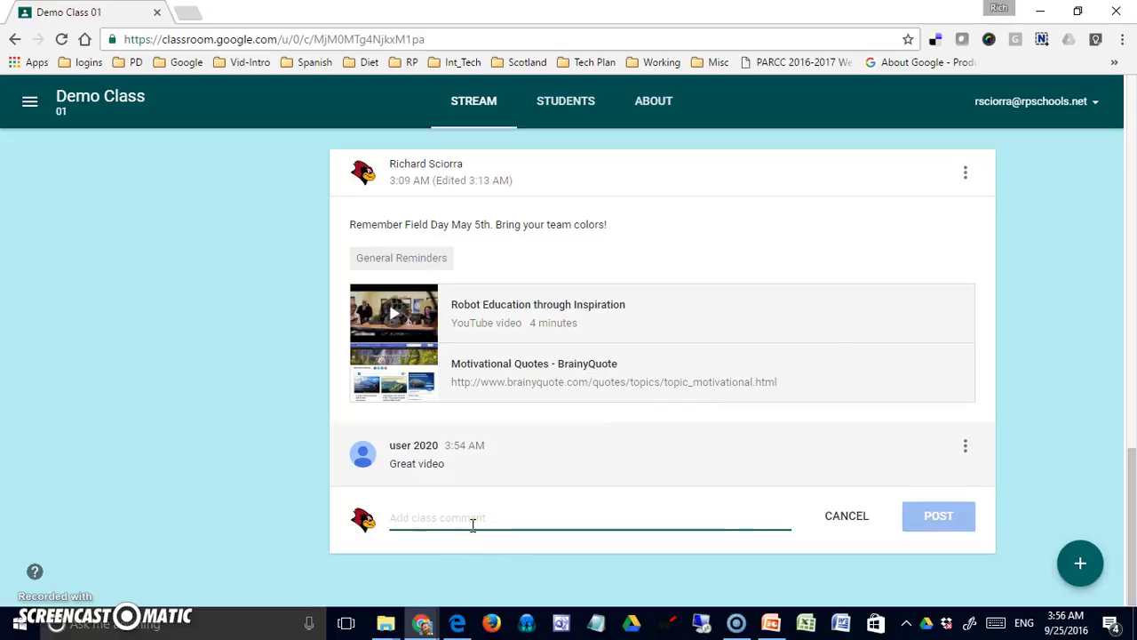
{"action": "type", "text": "I'm glad you enjoyed it"}
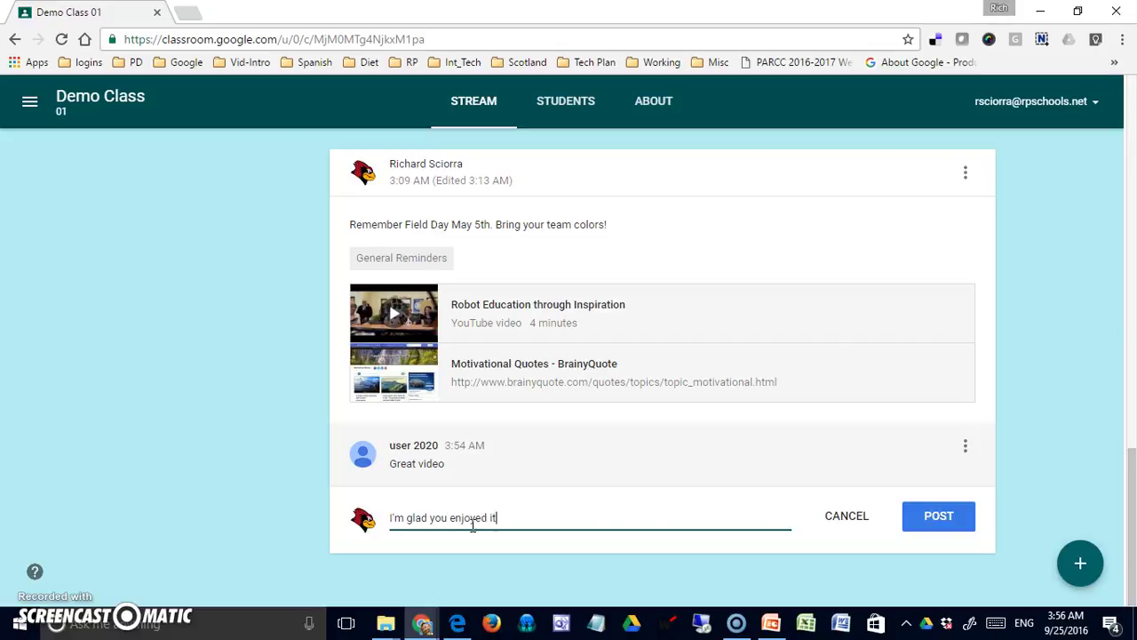
{"action": "left_click", "coordinate": [960, 520]}
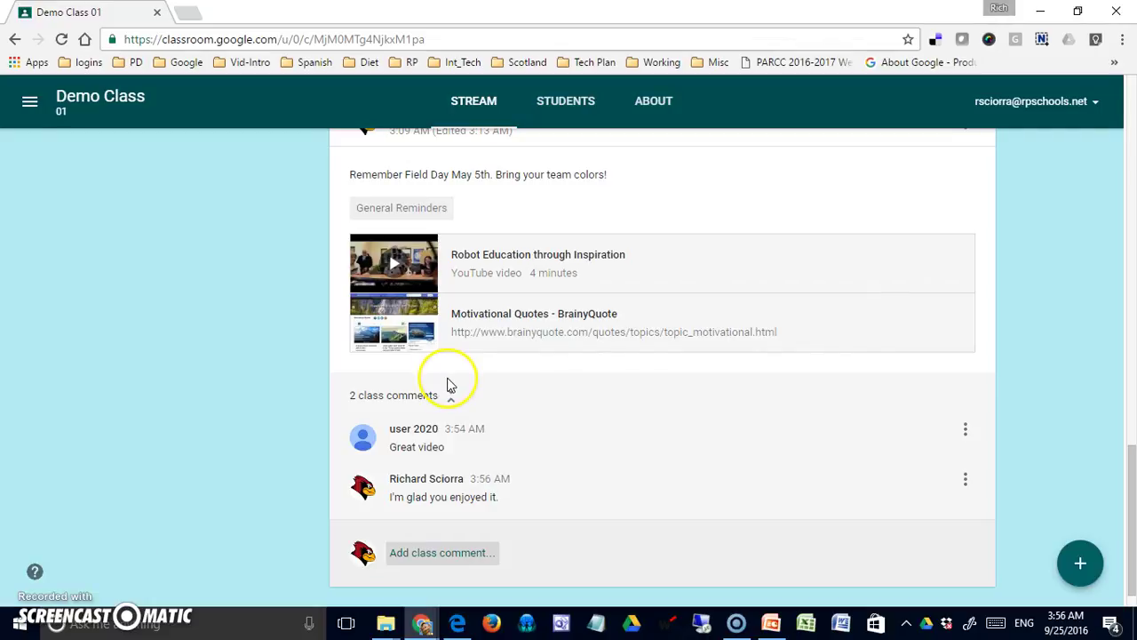
- Switch to the student's Edge window and view the teacher's reply under the Field Day post
{"action": "key", "text": "alt+Tab"}
{"action": "scroll", "coordinate": [480, 417], "scroll_direction": "down", "scroll_amount": 3}
{"action": "scroll", "coordinate": [484, 424], "scroll_direction": "down", "scroll_amount": 1}
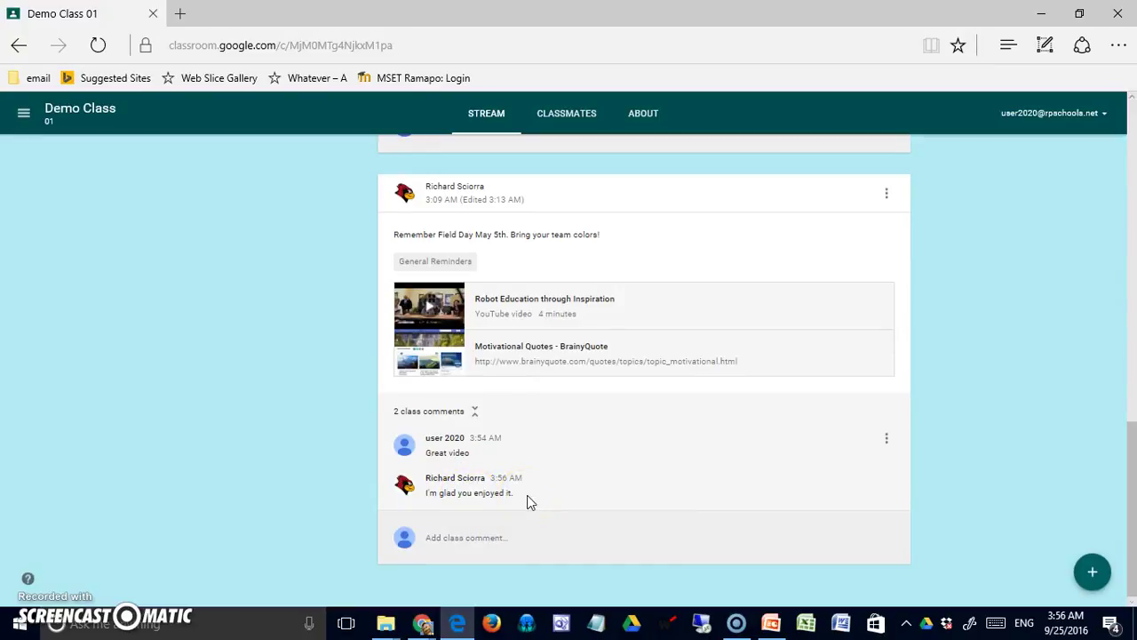
- Preview the File 3 document attached to the Current Events assignment as the student, and close it
{"action": "scroll", "coordinate": [527, 503], "scroll_direction": "up", "scroll_amount": 4}
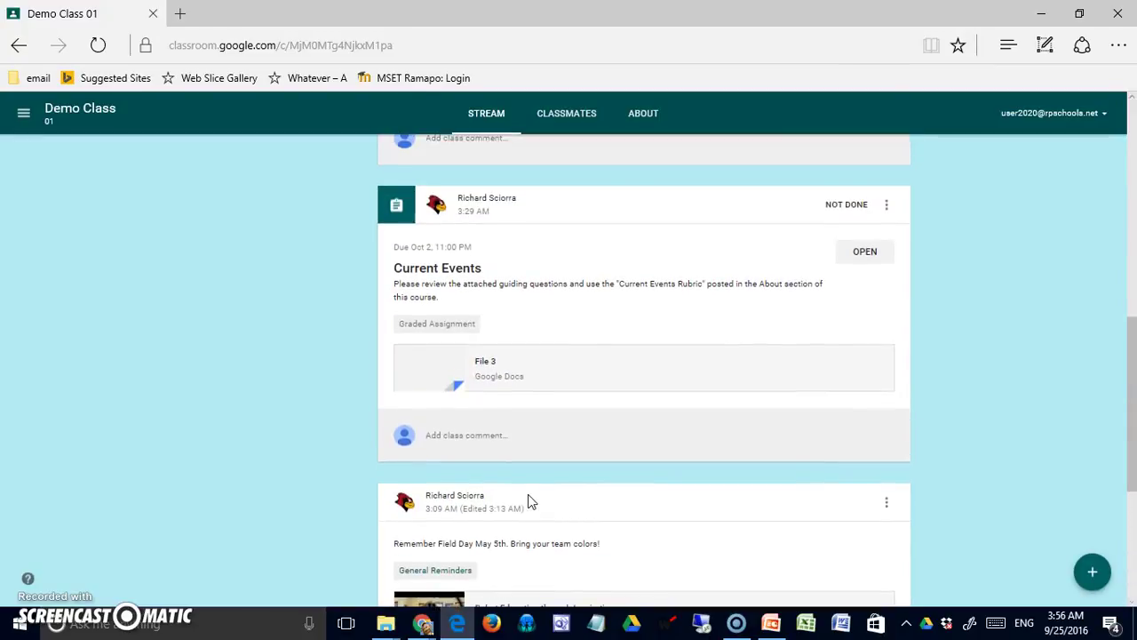
{"action": "scroll", "coordinate": [531, 502], "scroll_direction": "up", "scroll_amount": 1}
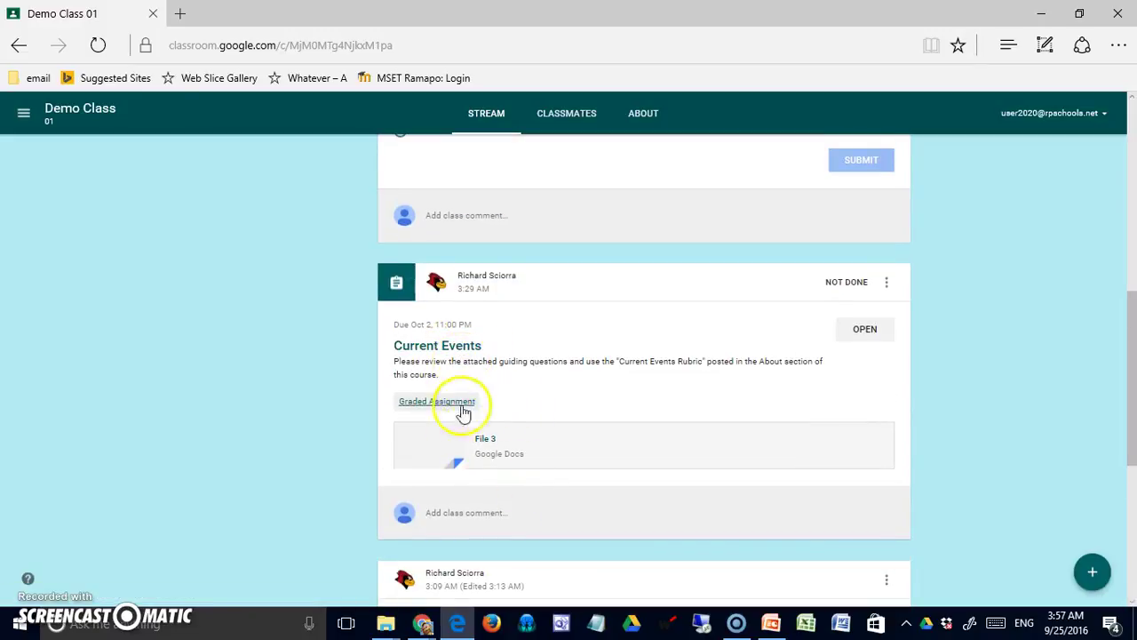
{"action": "left_click", "coordinate": [494, 446]}
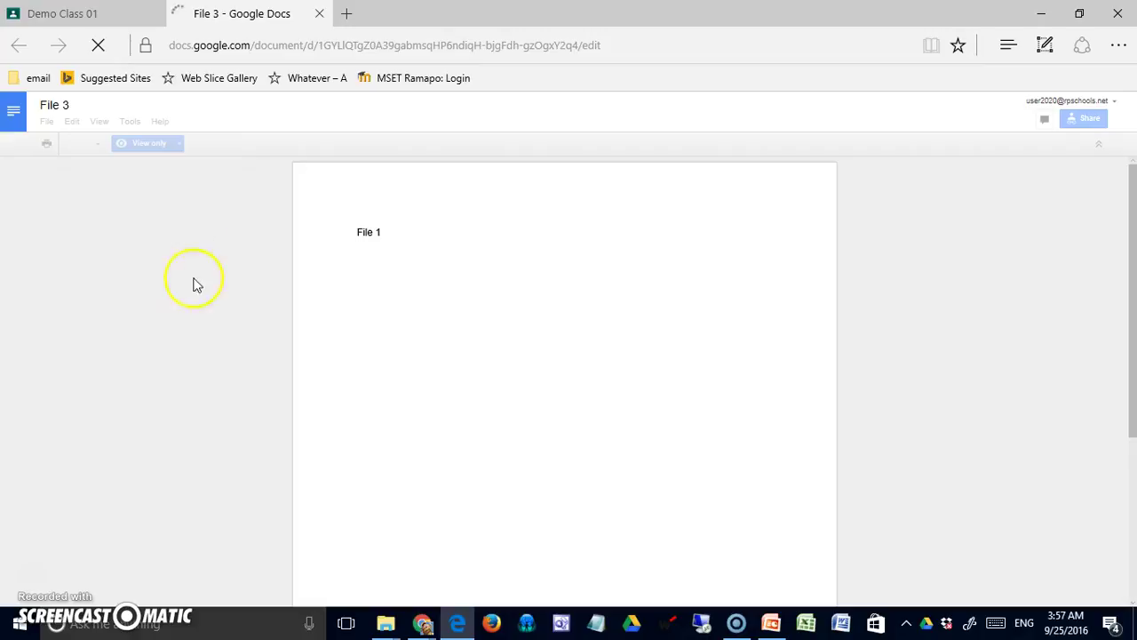
{"action": "left_click", "coordinate": [319, 13]}
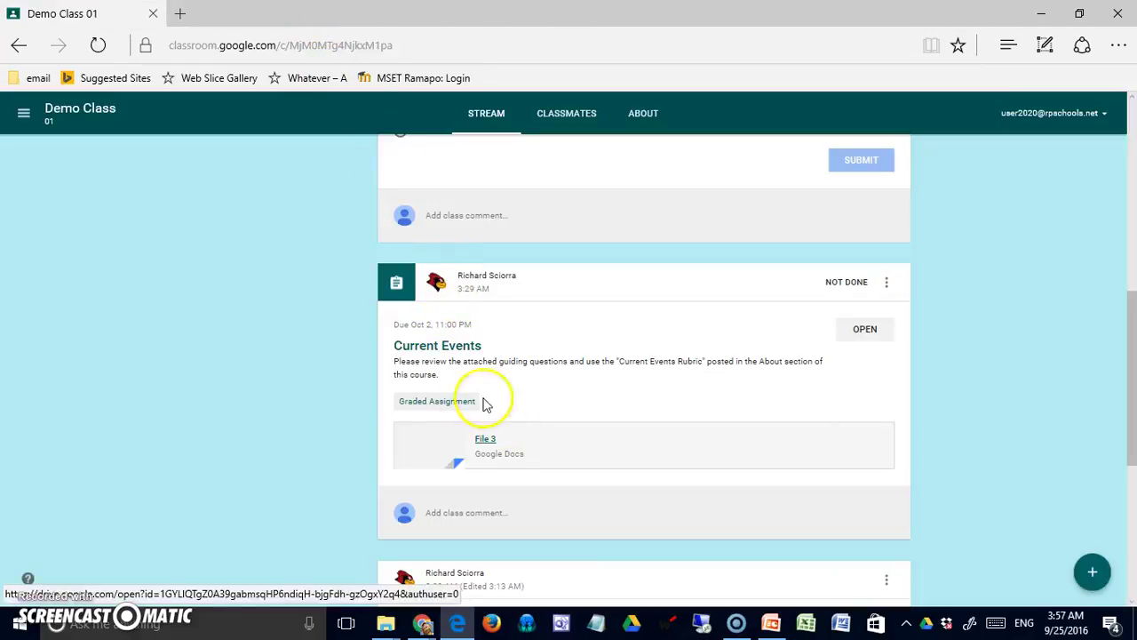
- Browse the posts filtered by the Graded Assignment and General Reminders topics, and return to the class stream
{"action": "left_click", "coordinate": [453, 405]}
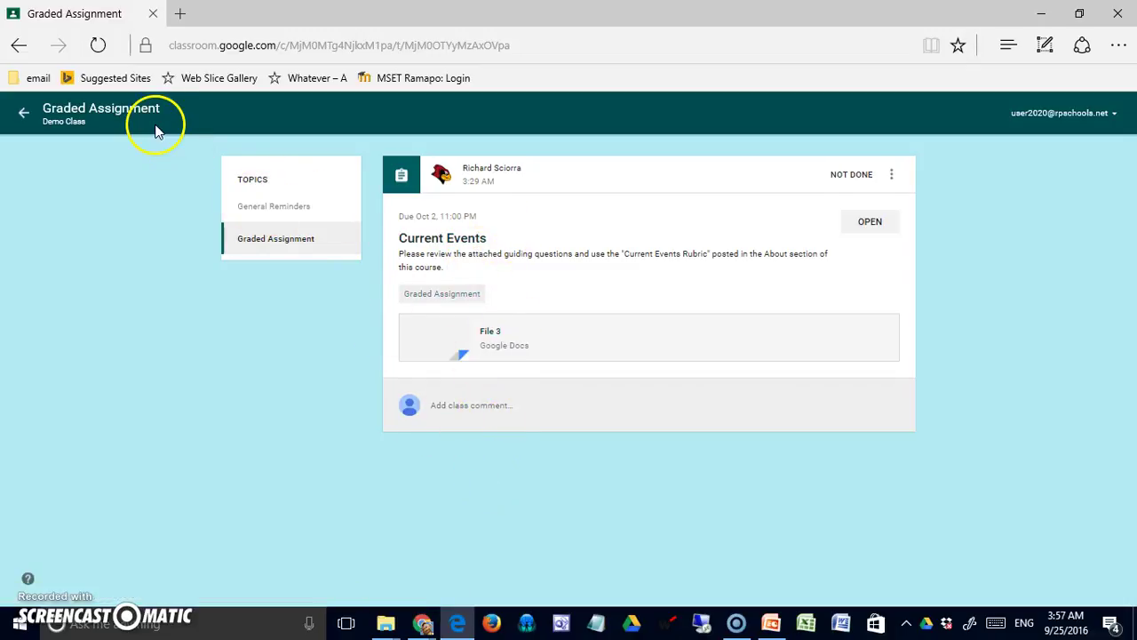
{"action": "left_click", "coordinate": [19, 44]}
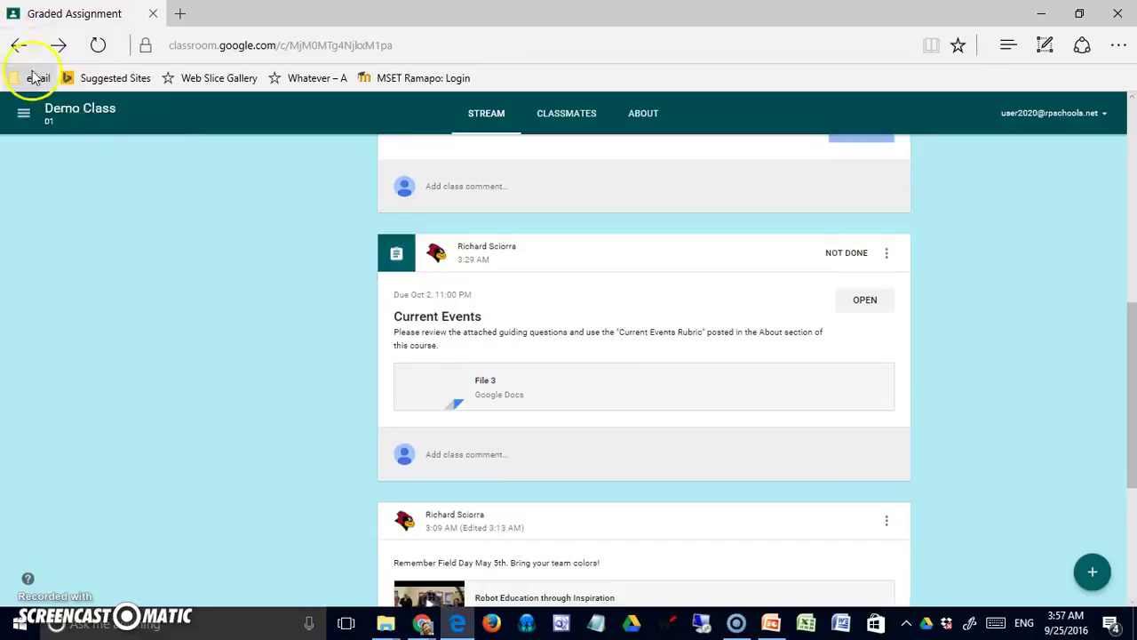
{"action": "scroll", "coordinate": [294, 325], "scroll_direction": "down", "scroll_amount": 4}
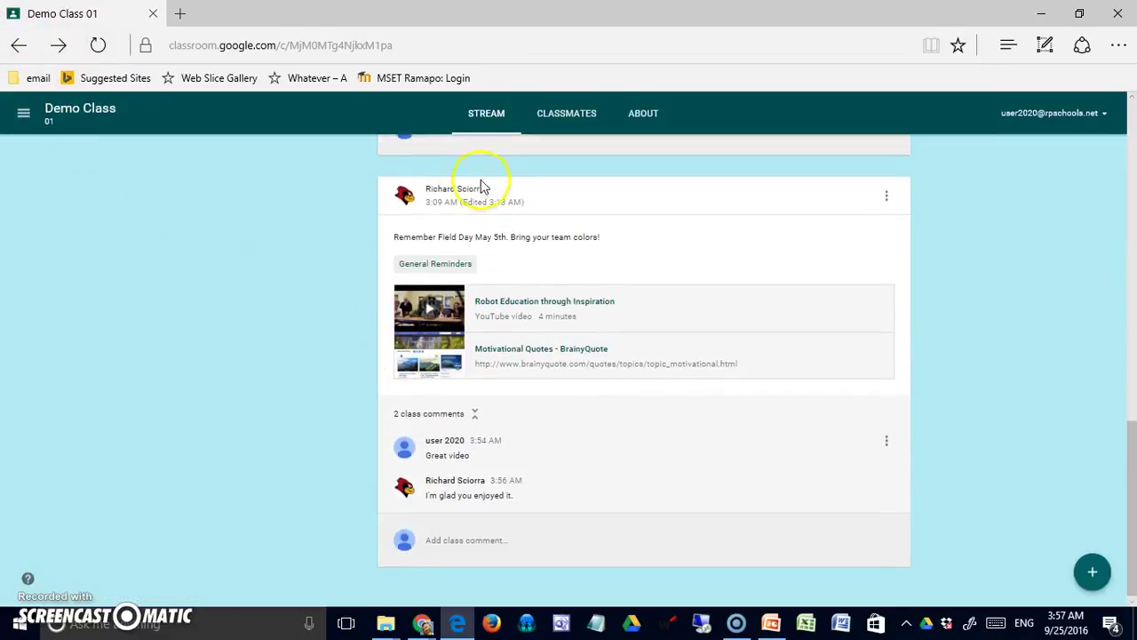
{"action": "left_click", "coordinate": [449, 271]}
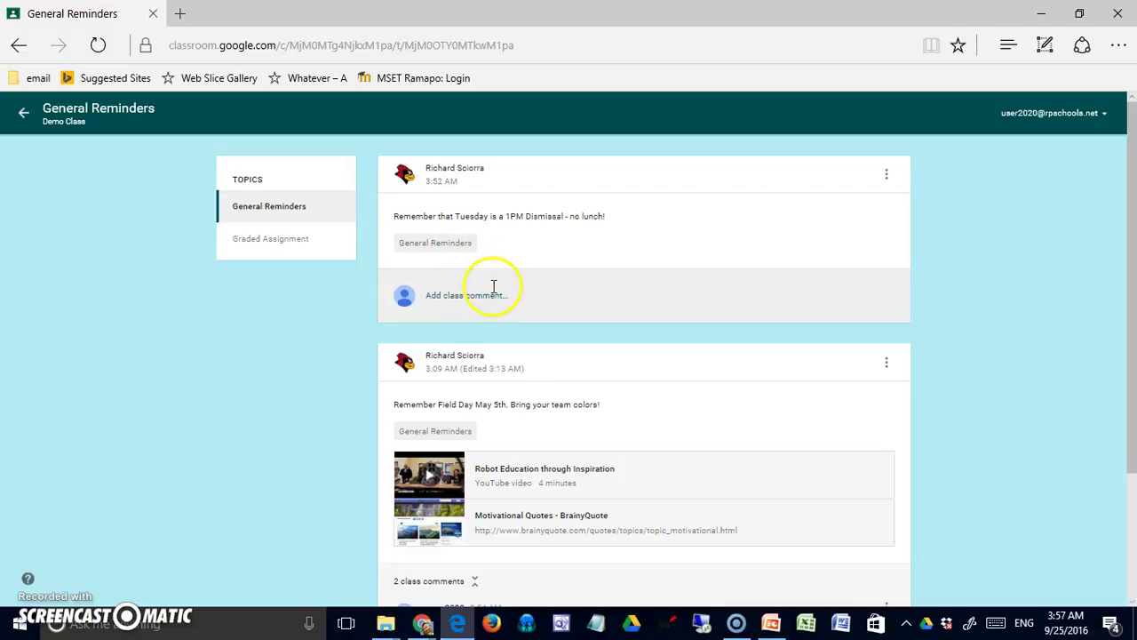
{"action": "scroll", "coordinate": [542, 432], "scroll_direction": "down", "scroll_amount": 2}
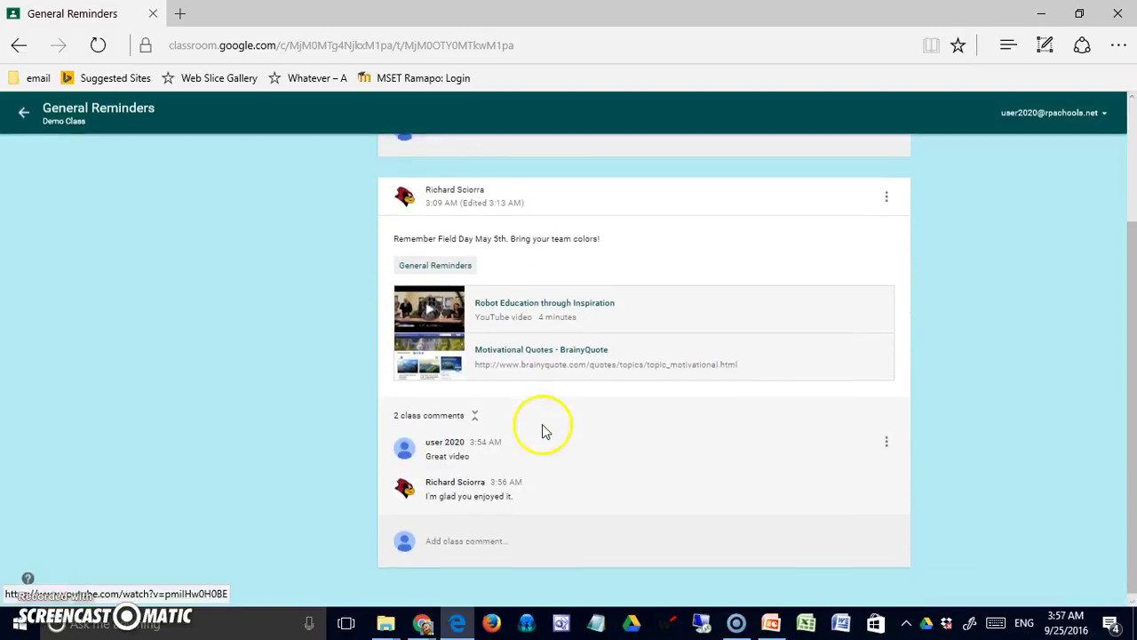
{"action": "scroll", "coordinate": [542, 432], "scroll_direction": "up", "scroll_amount": 2}
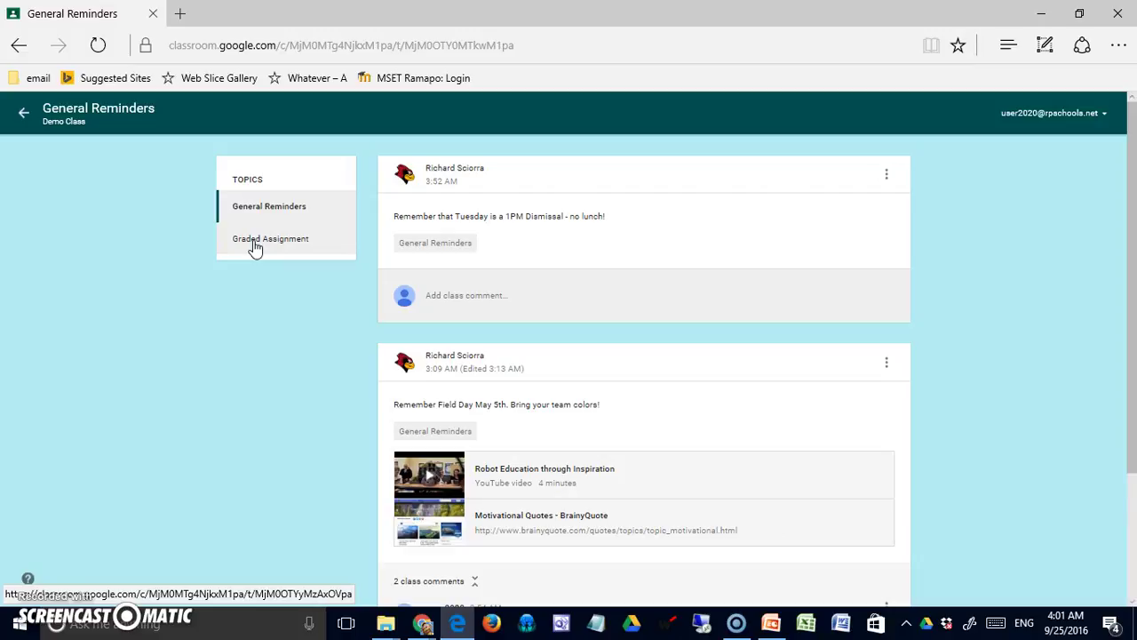
{"action": "left_click", "coordinate": [255, 249]}
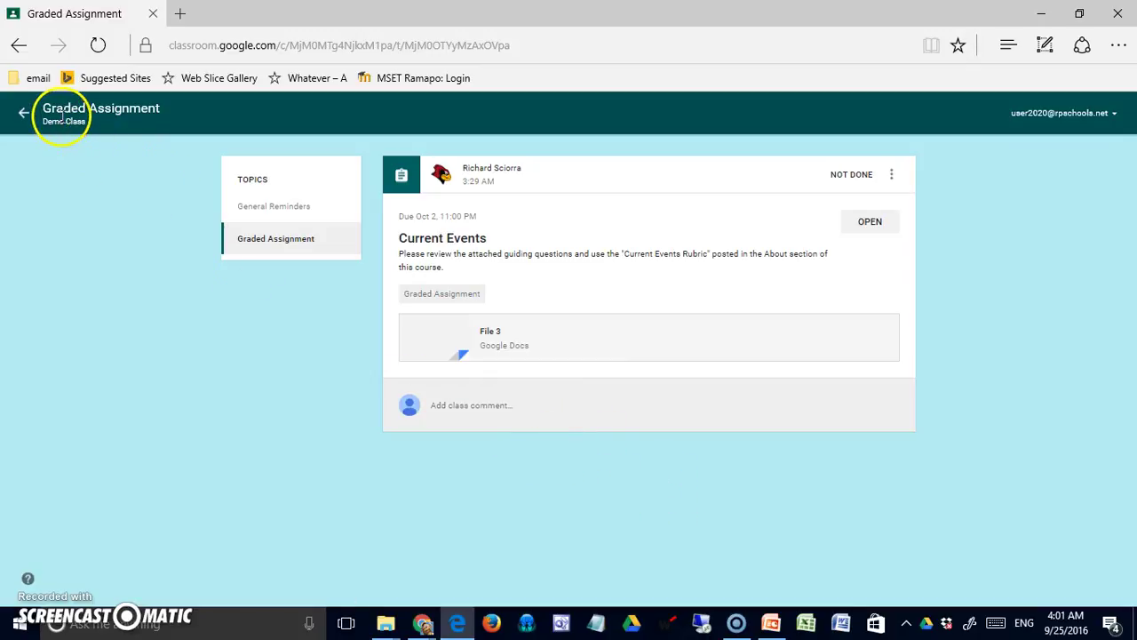
{"action": "left_click", "coordinate": [24, 118]}
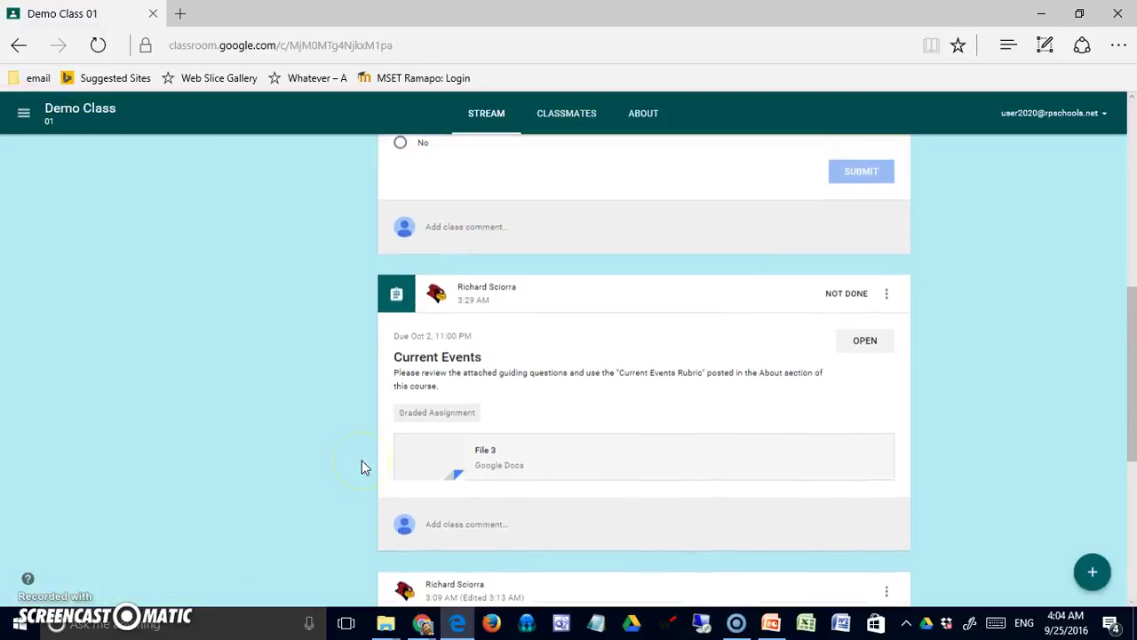
- Check which options the student has on the Current Events post, and dismiss them without choosing one
{"action": "scroll", "coordinate": [361, 466], "scroll_direction": "down", "scroll_amount": 1}
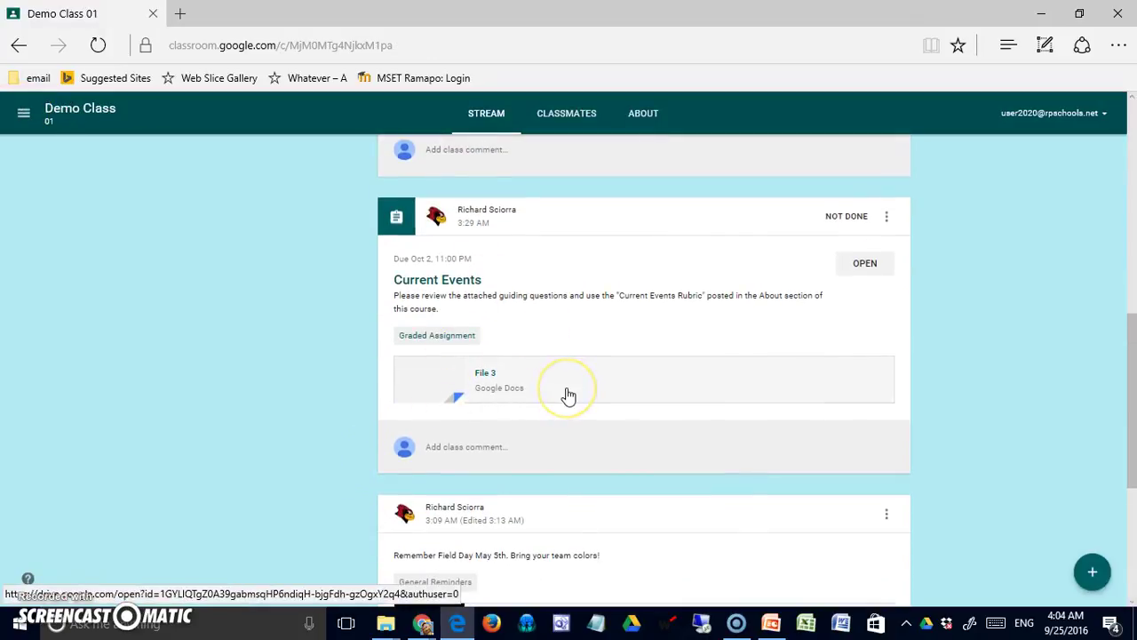
{"action": "left_click", "coordinate": [887, 218]}
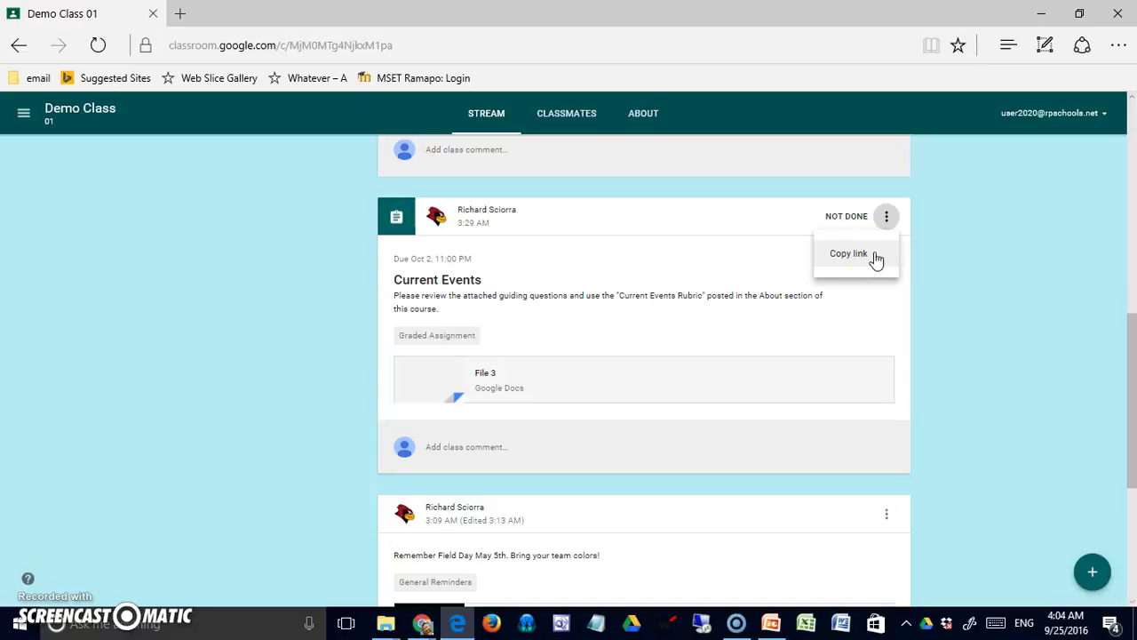
{"action": "left_click", "coordinate": [507, 321]}
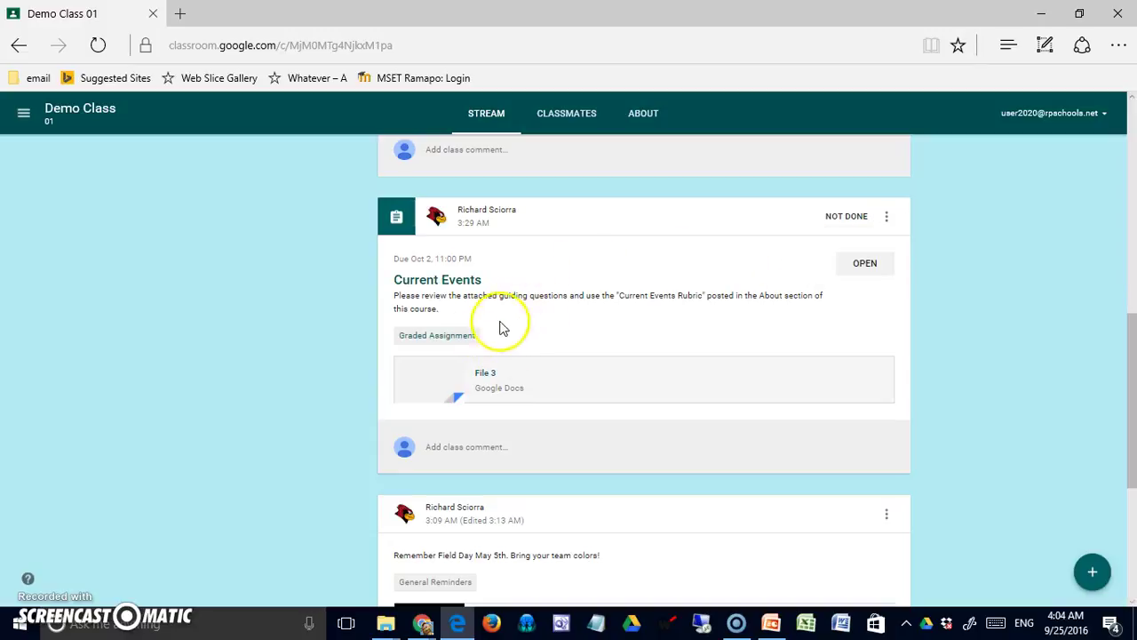
{"action": "left_click", "coordinate": [455, 326]}
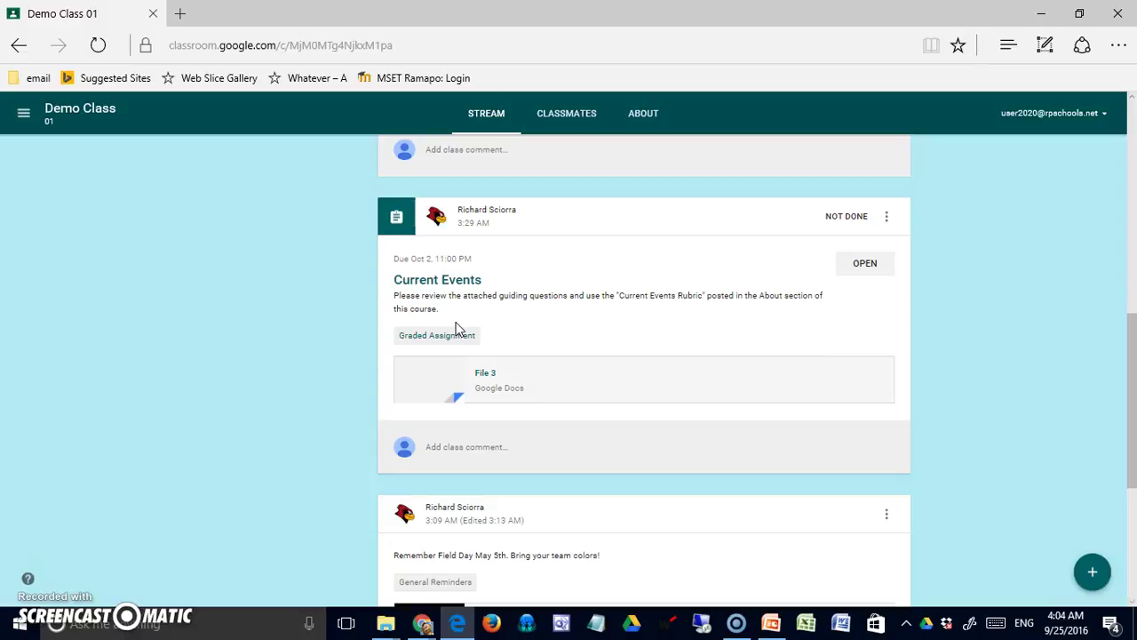
- Reopen and close the File 3 attachment, and open the class comment field on the Current Events post
{"action": "left_click", "coordinate": [487, 374]}
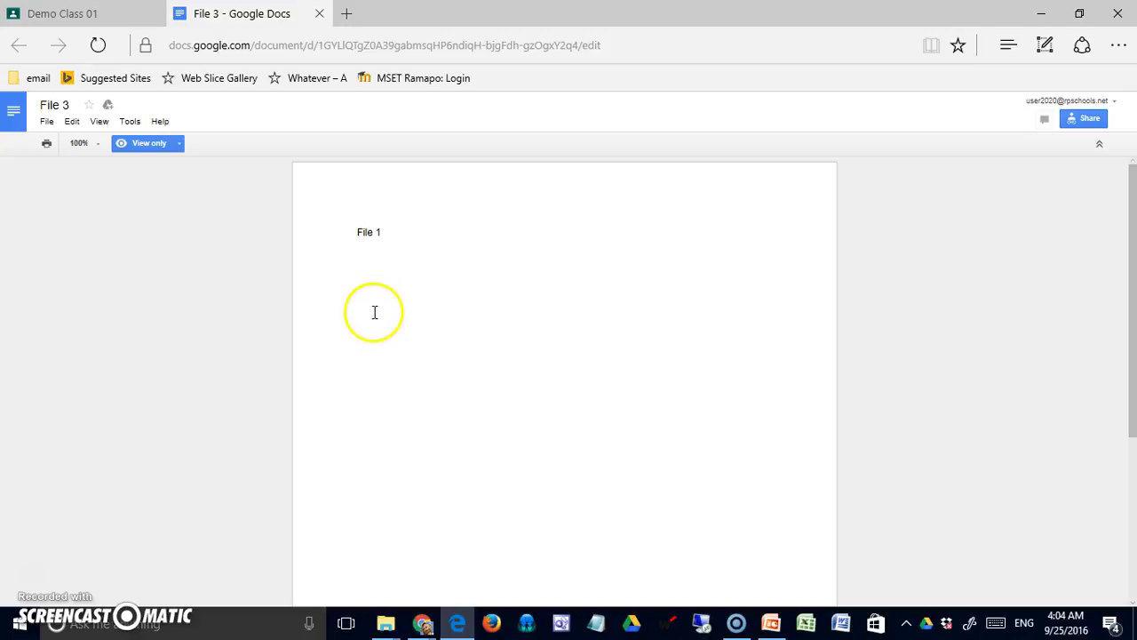
{"action": "left_click", "coordinate": [319, 13]}
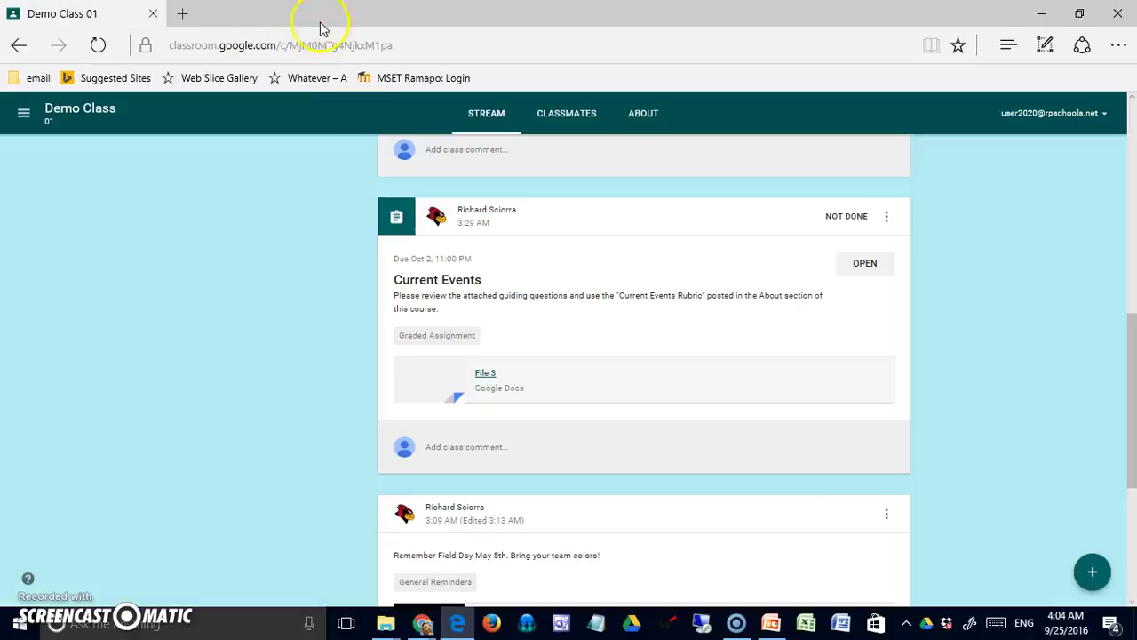
{"action": "left_click", "coordinate": [500, 366]}
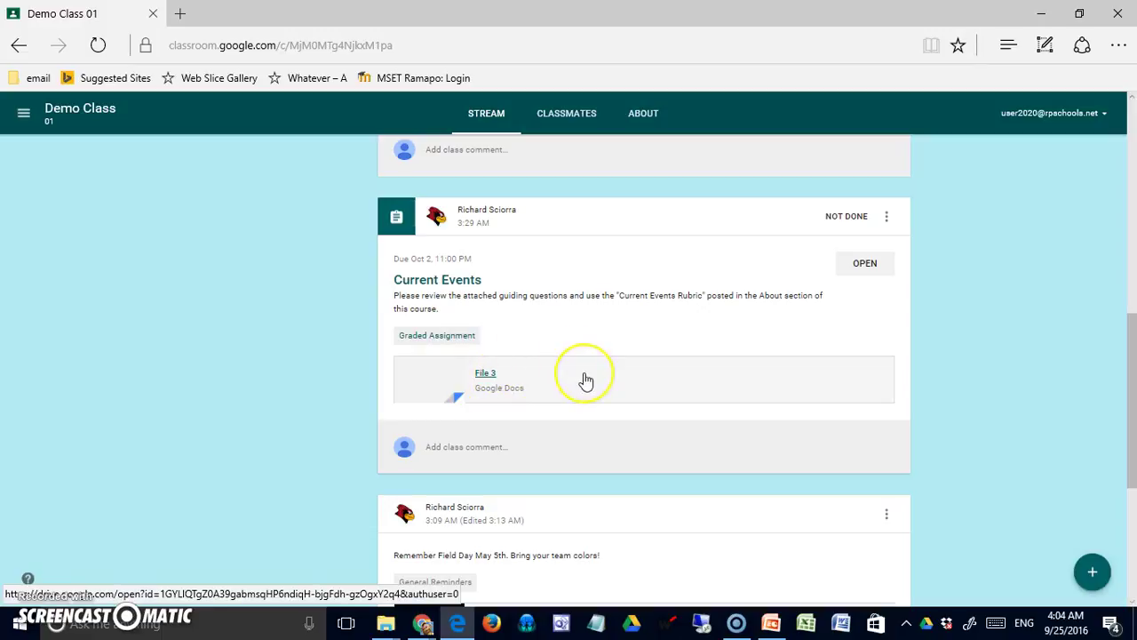
{"action": "left_click", "coordinate": [478, 446]}
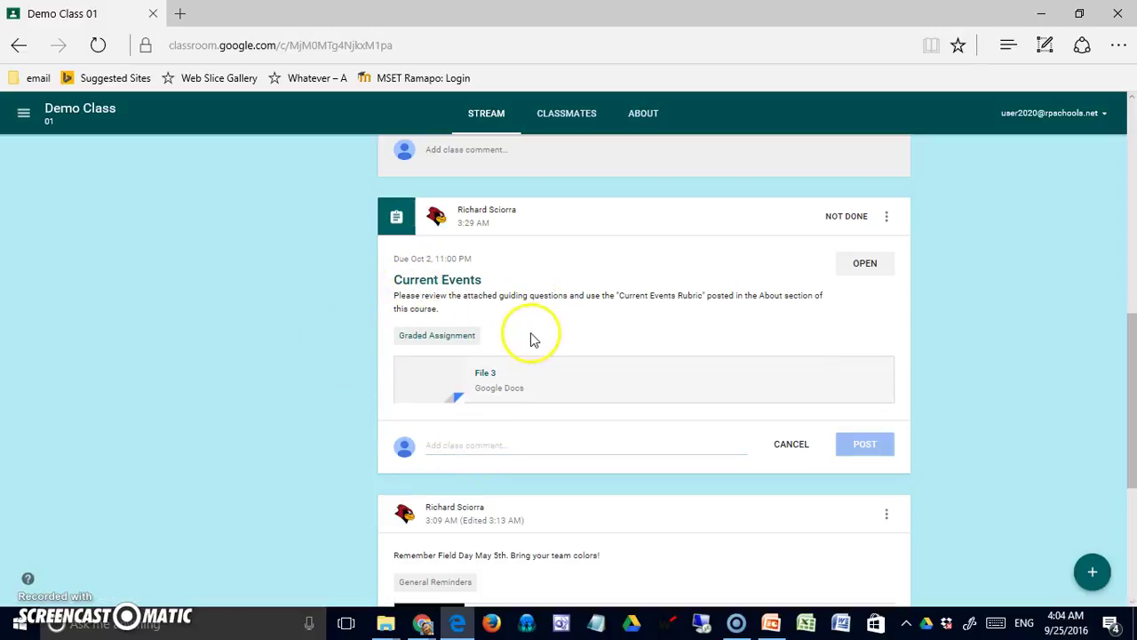
- Open the Current Events assignment and start adding a file to the student's work
{"action": "left_click", "coordinate": [864, 266]}
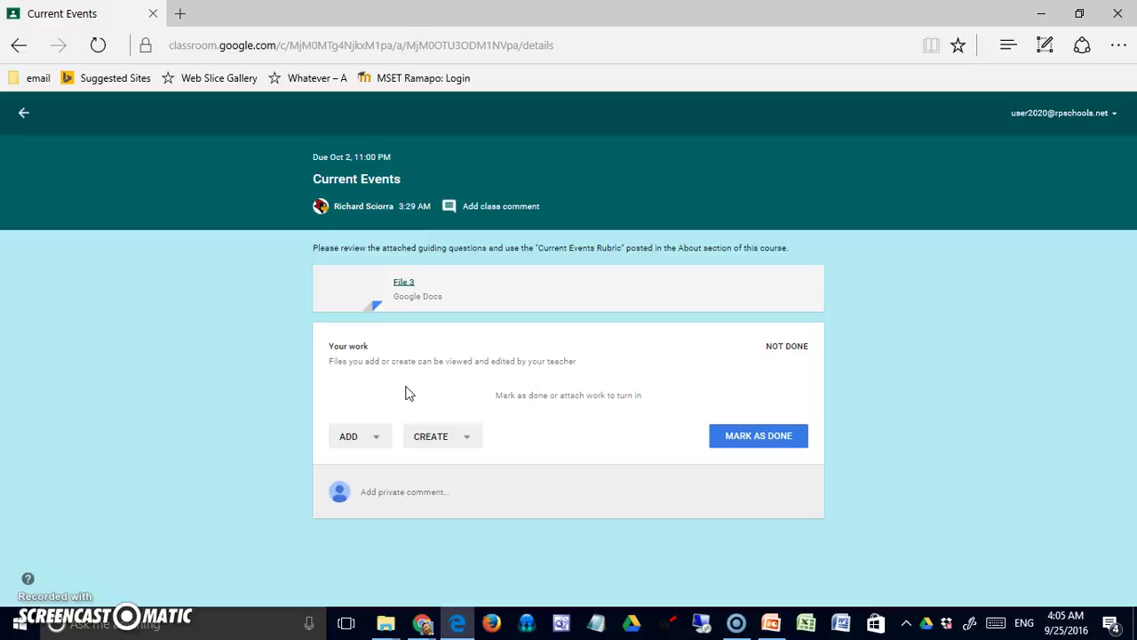
{"action": "left_click", "coordinate": [381, 447]}
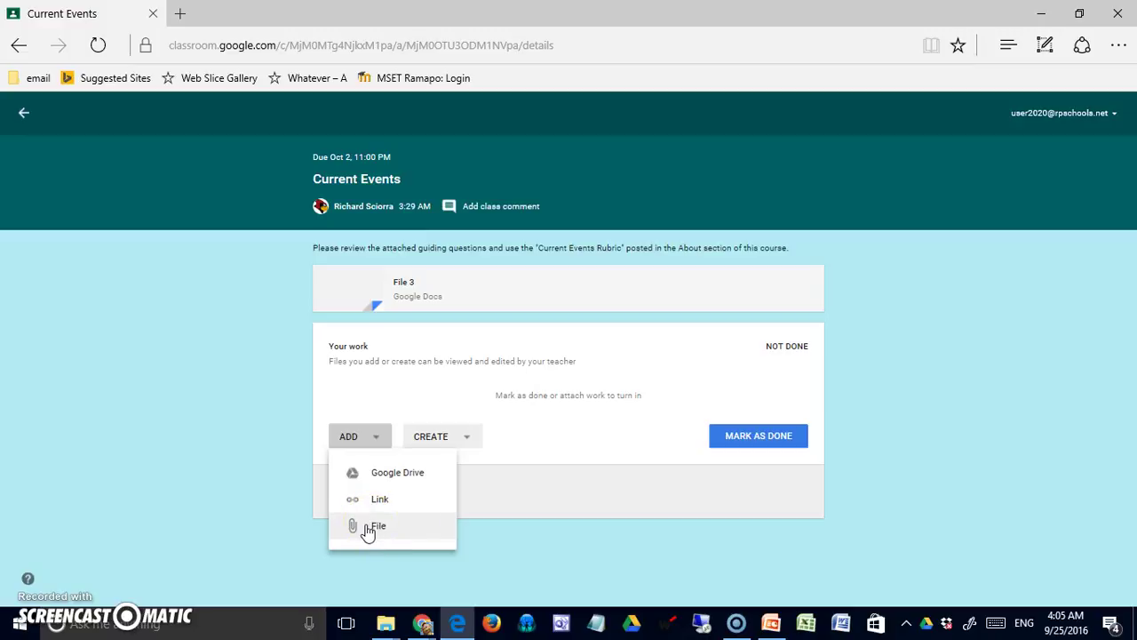
{"action": "left_click", "coordinate": [386, 428]}
{"action": "left_click_drag", "start_coordinate": [385, 428], "coordinate": [379, 539]}
{"action": "left_click", "coordinate": [368, 533]}
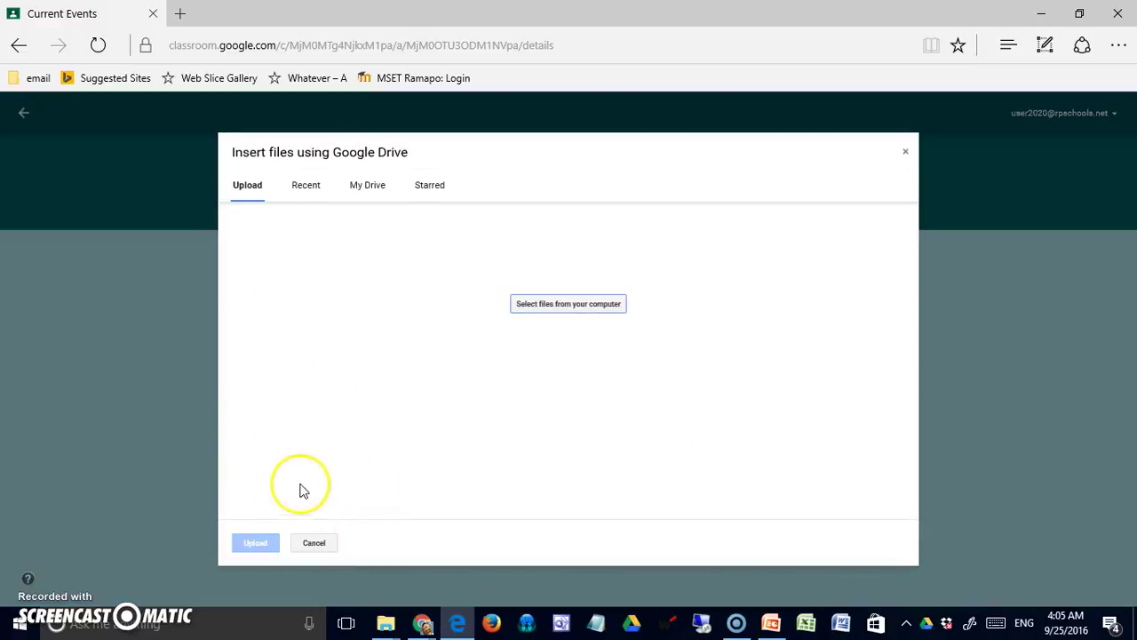
- Upload notes.txt from the computer's Desktop folder and attach it to the student's Current Events work
{"action": "left_click", "coordinate": [555, 306]}
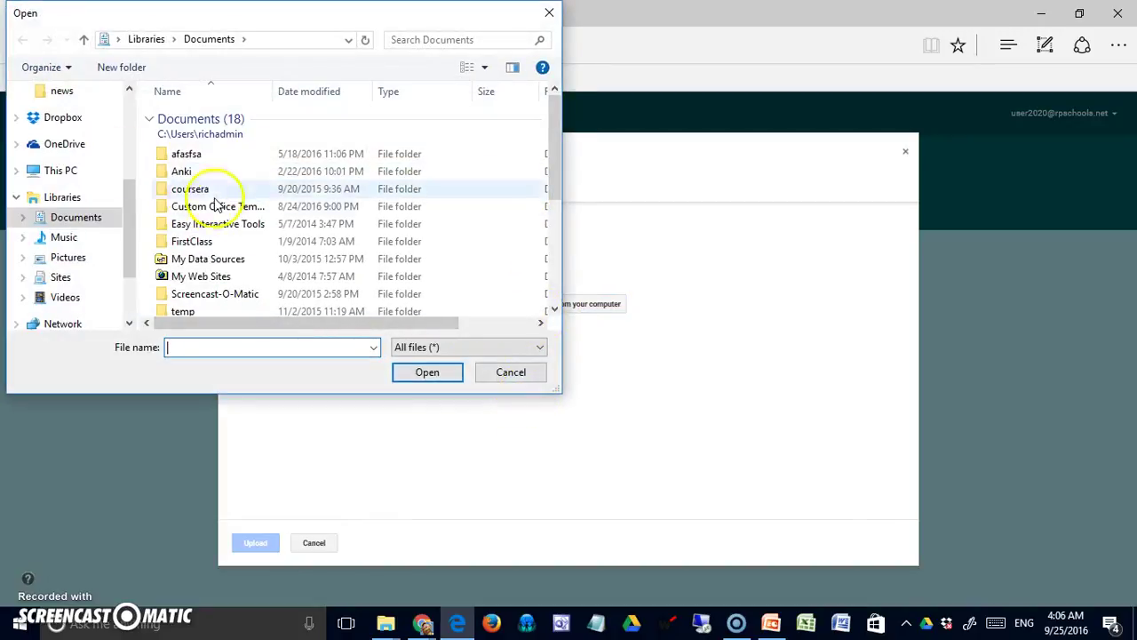
{"action": "left_click_drag", "start_coordinate": [131, 235], "coordinate": [127, 140]}
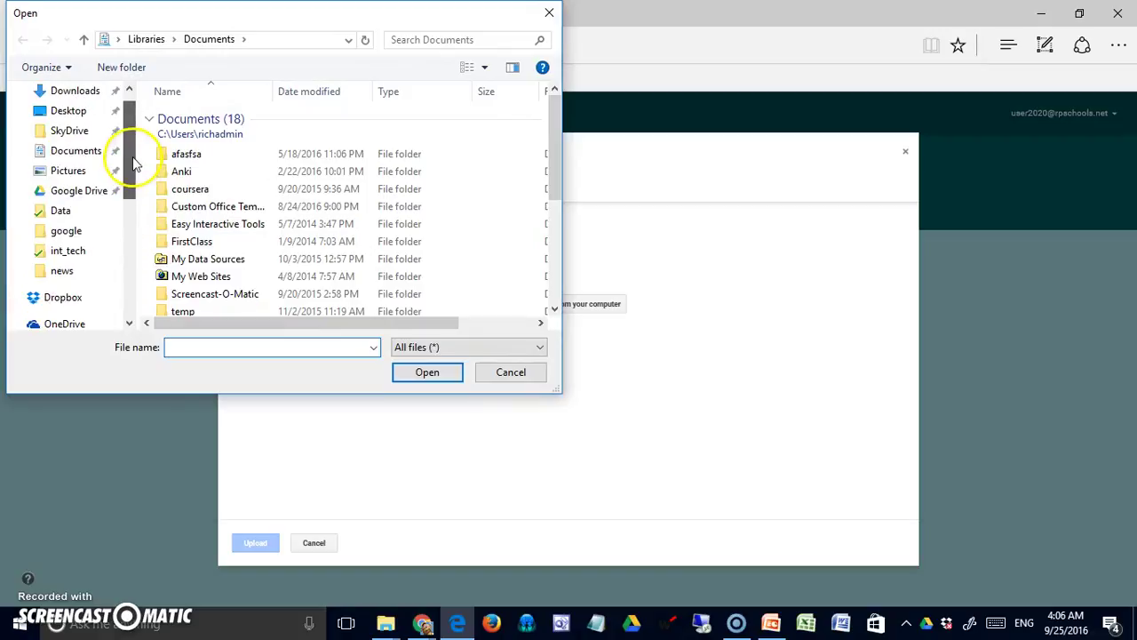
{"action": "left_click", "coordinate": [69, 111]}
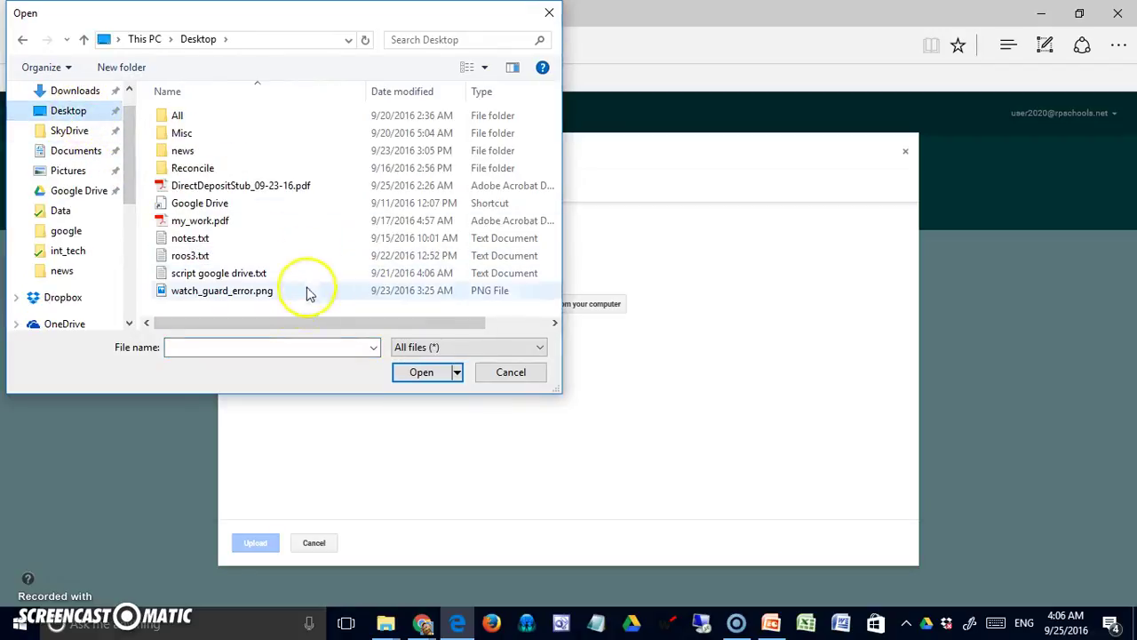
{"action": "left_click", "coordinate": [189, 240]}
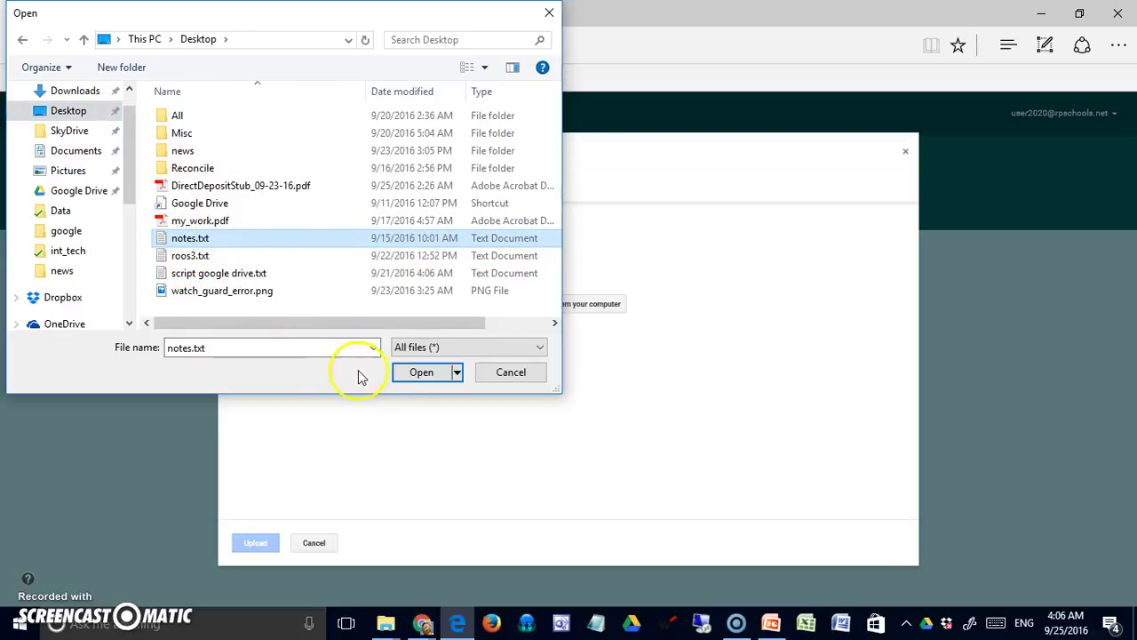
{"action": "left_click", "coordinate": [399, 378]}
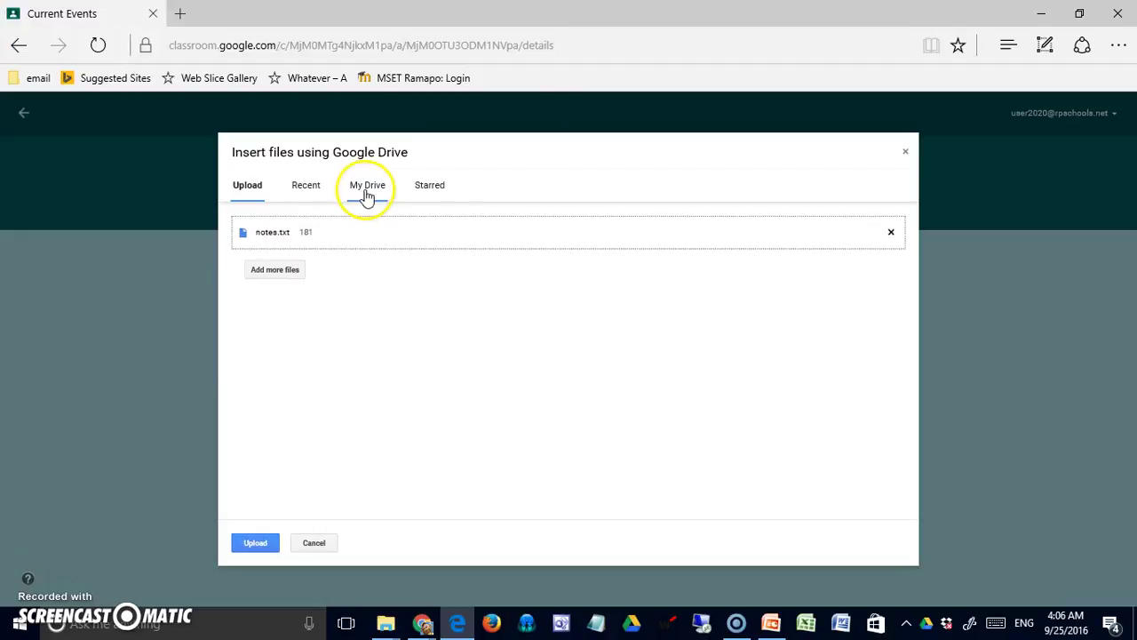
{"action": "left_click", "coordinate": [255, 543]}
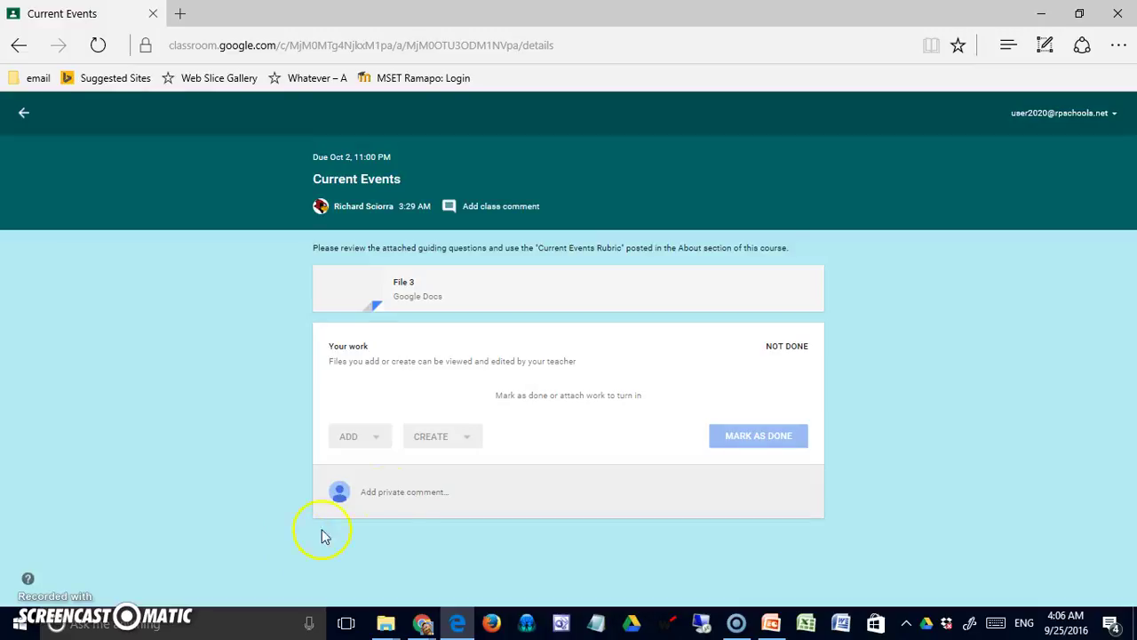
- Preview the attached notes.txt file and return to the Current Events assignment page
{"action": "left_click", "coordinate": [490, 417]}
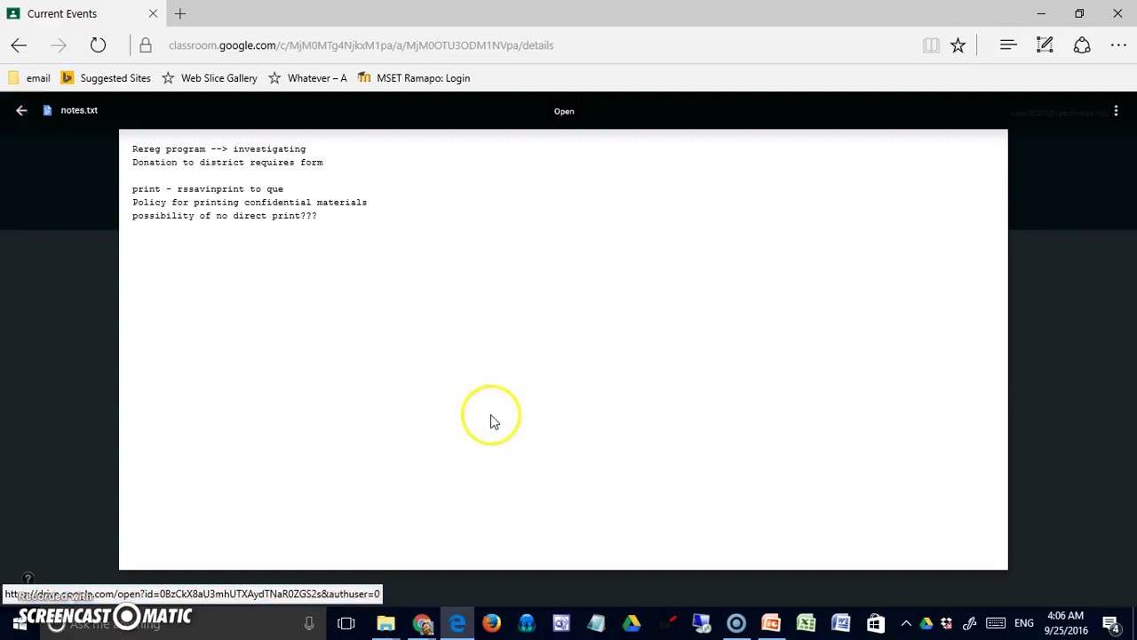
{"action": "left_click", "coordinate": [16, 46]}
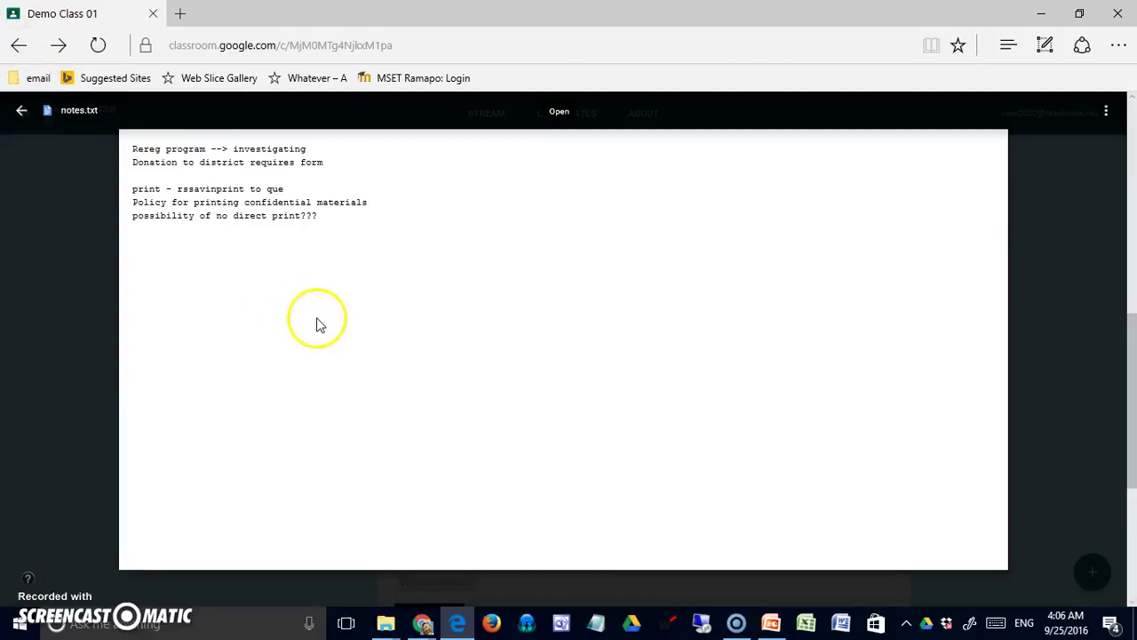
{"action": "left_click", "coordinate": [47, 221]}
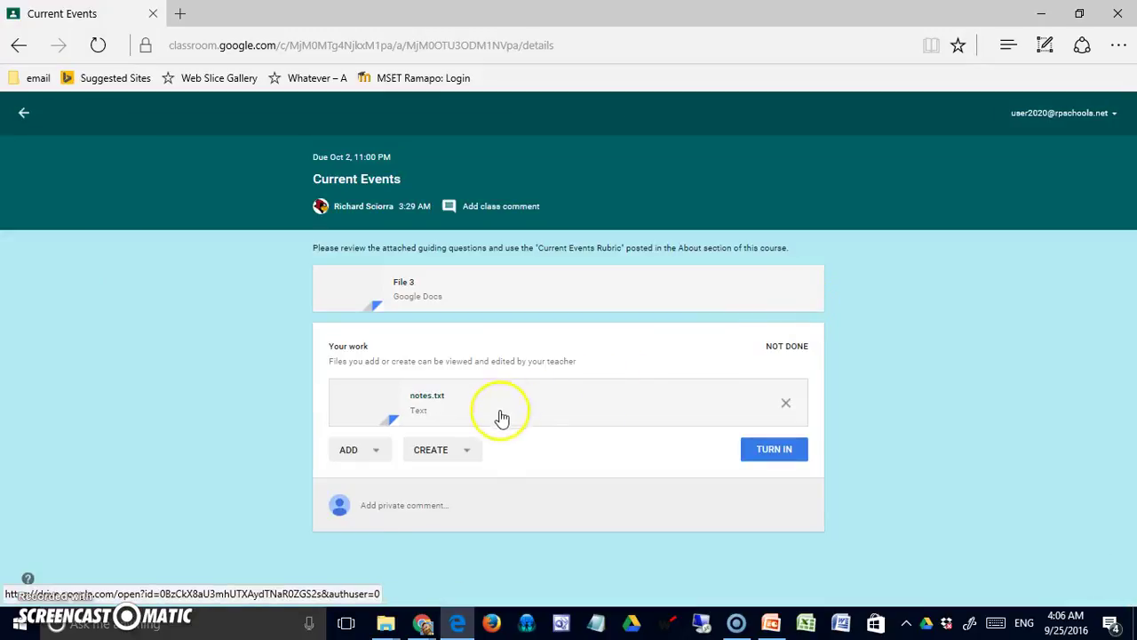
- Create a new Google Docs document as part of the student's work for Current Events
{"action": "left_click", "coordinate": [466, 453]}
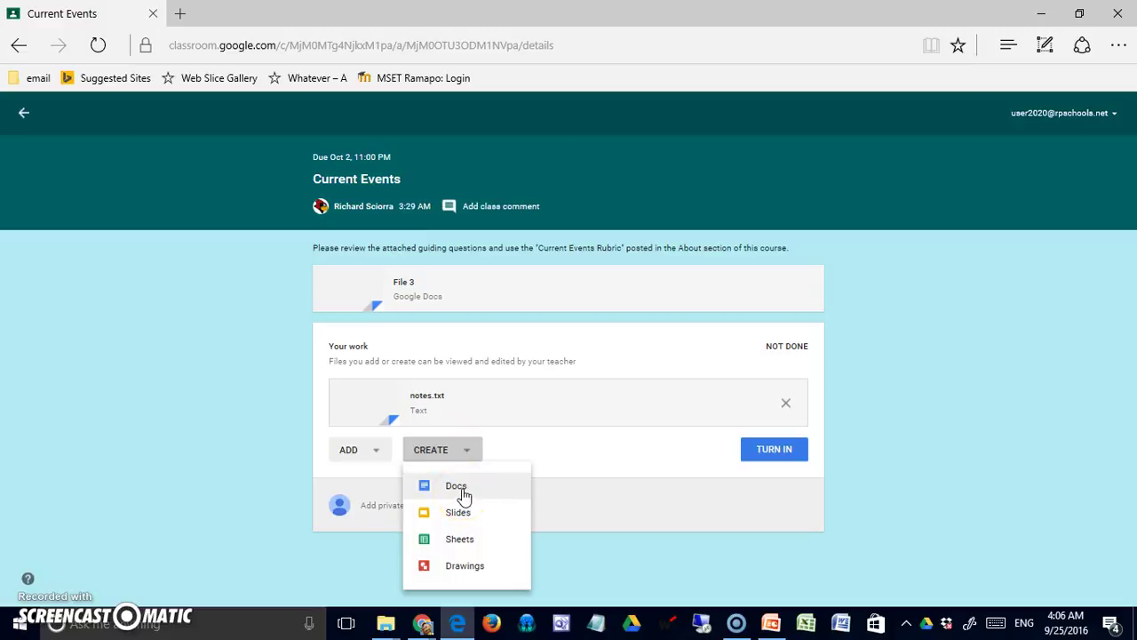
{"action": "left_click", "coordinate": [455, 487]}
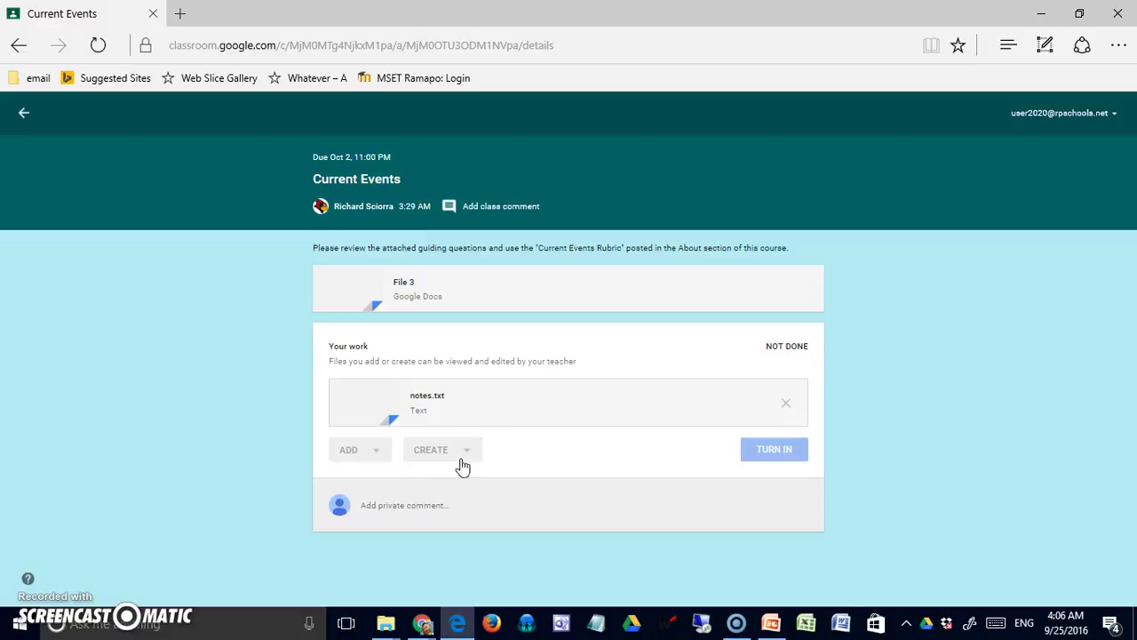
{"action": "left_click", "coordinate": [466, 495]}
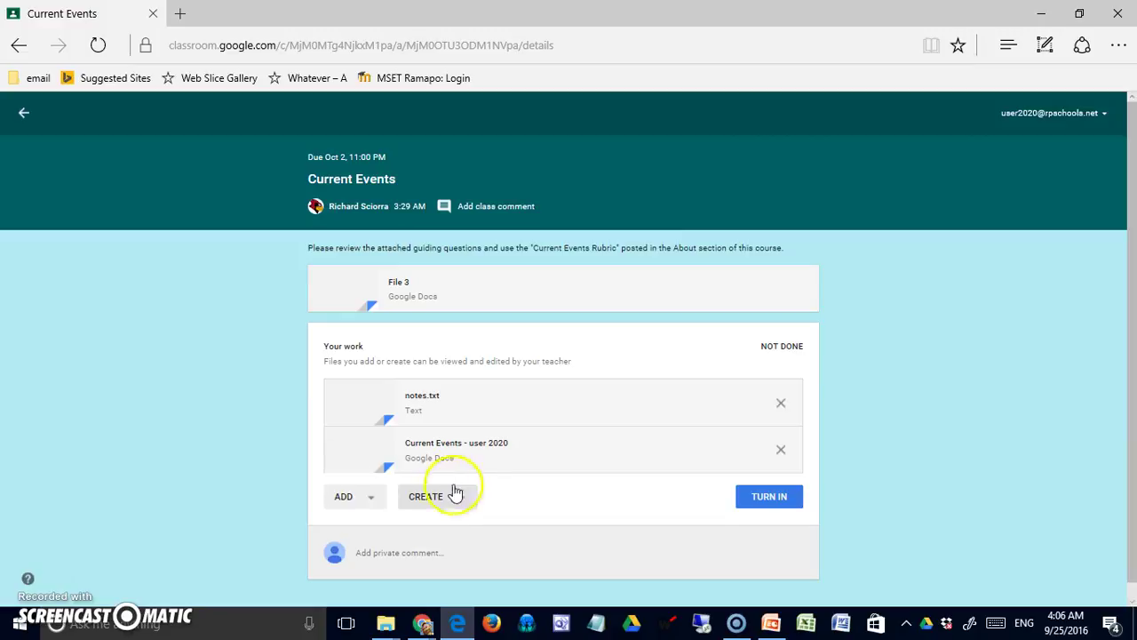
- Open the new Docs attachment and write the title "My Current events Reveiw" followed by several short lines of filler text
{"action": "left_click", "coordinate": [435, 451]}
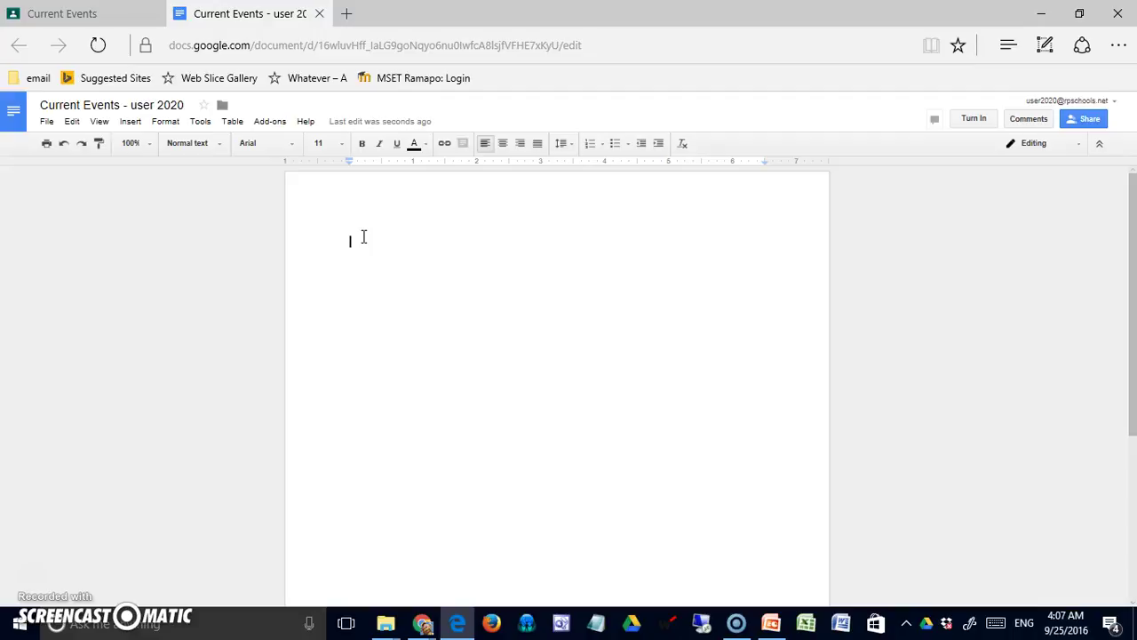
{"action": "type", "text": "My Current events Reveiw"}
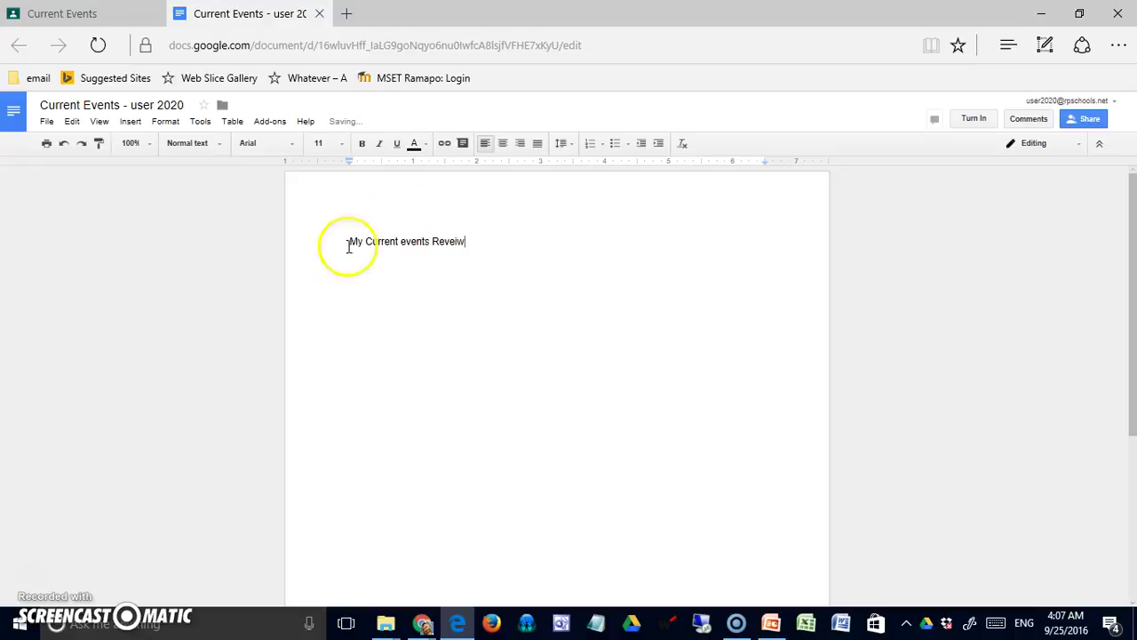
{"action": "key", "text": "Return"}
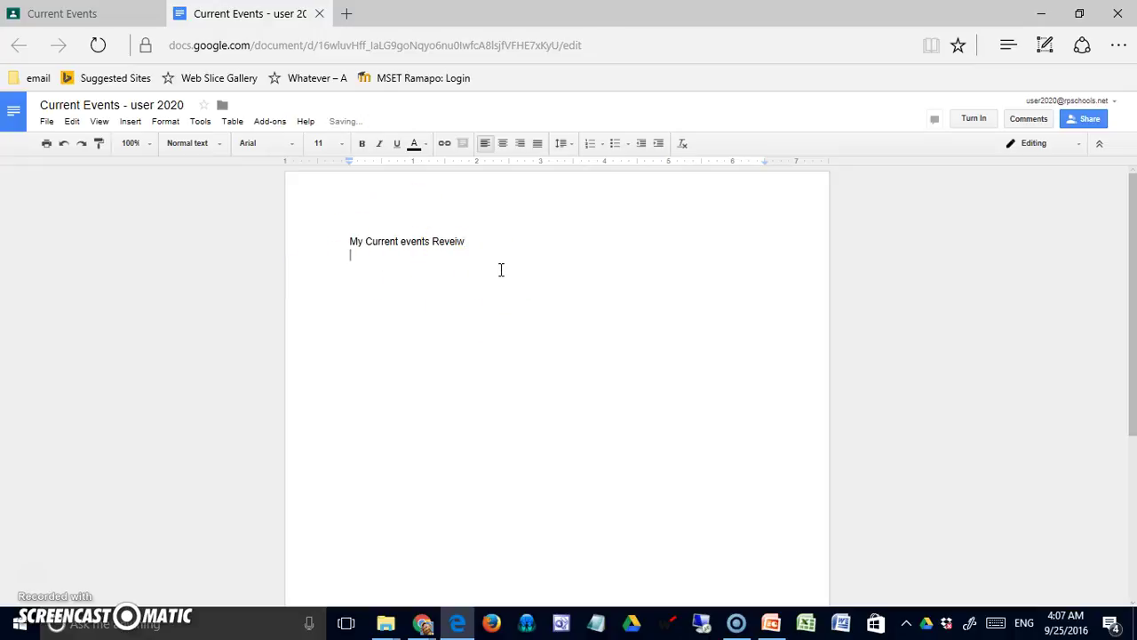
{"action": "type", "text": "Fsdfsa"}
{"action": "key", "text": "Return"}
{"action": "type", "text": "F sadf"}
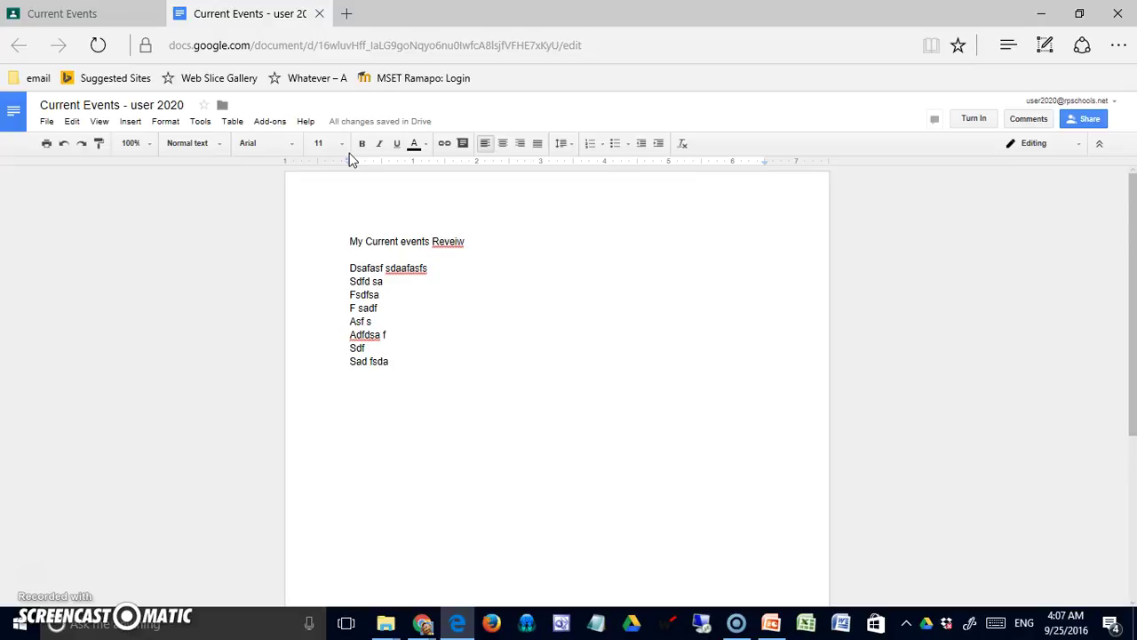
{"action": "left_click", "coordinate": [386, 357]}
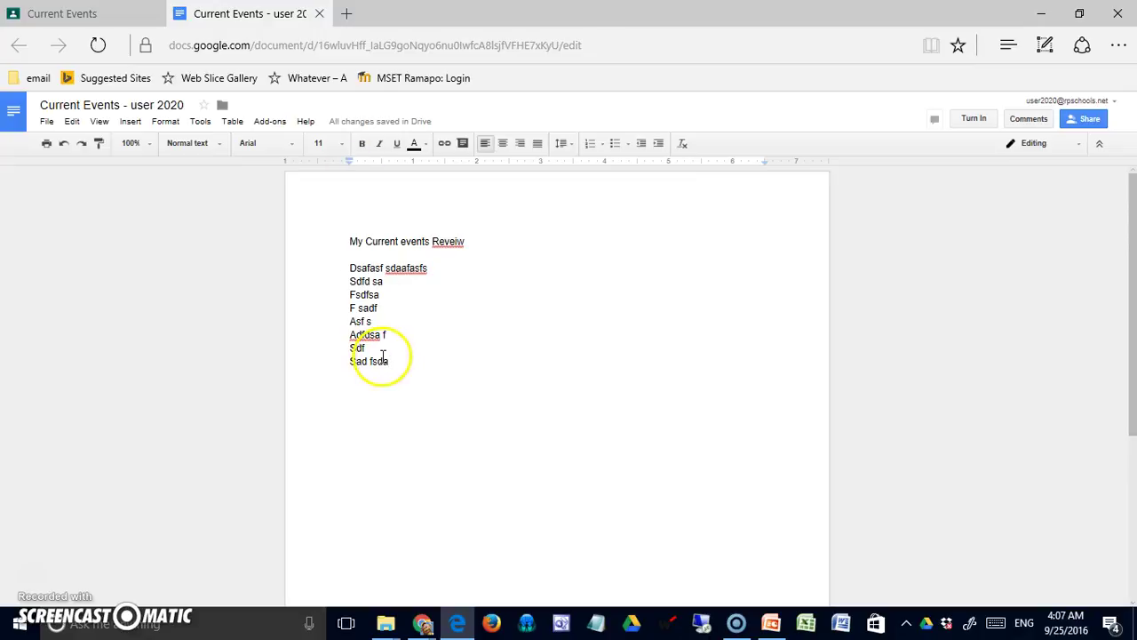
- Switch to the teacher's Chrome window and, from the not-done work for Current Events, open the submission that has attachments
{"action": "key", "text": "alt+Tab"}
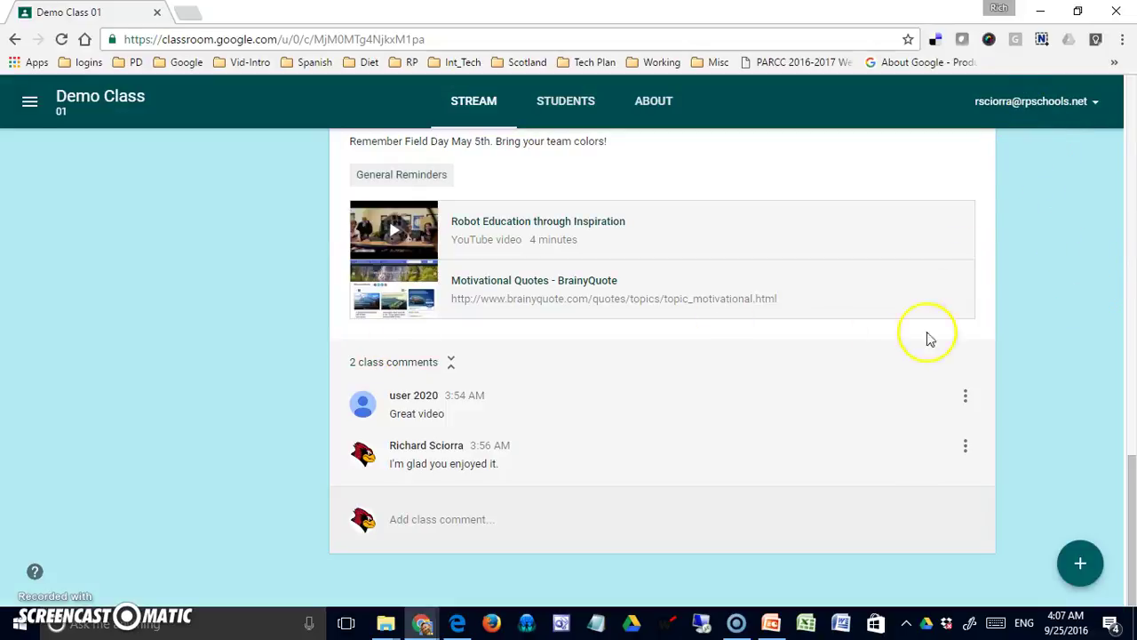
{"action": "scroll", "coordinate": [924, 338], "scroll_direction": "up", "scroll_amount": 3}
{"action": "scroll", "coordinate": [919, 380], "scroll_direction": "up", "scroll_amount": 3}
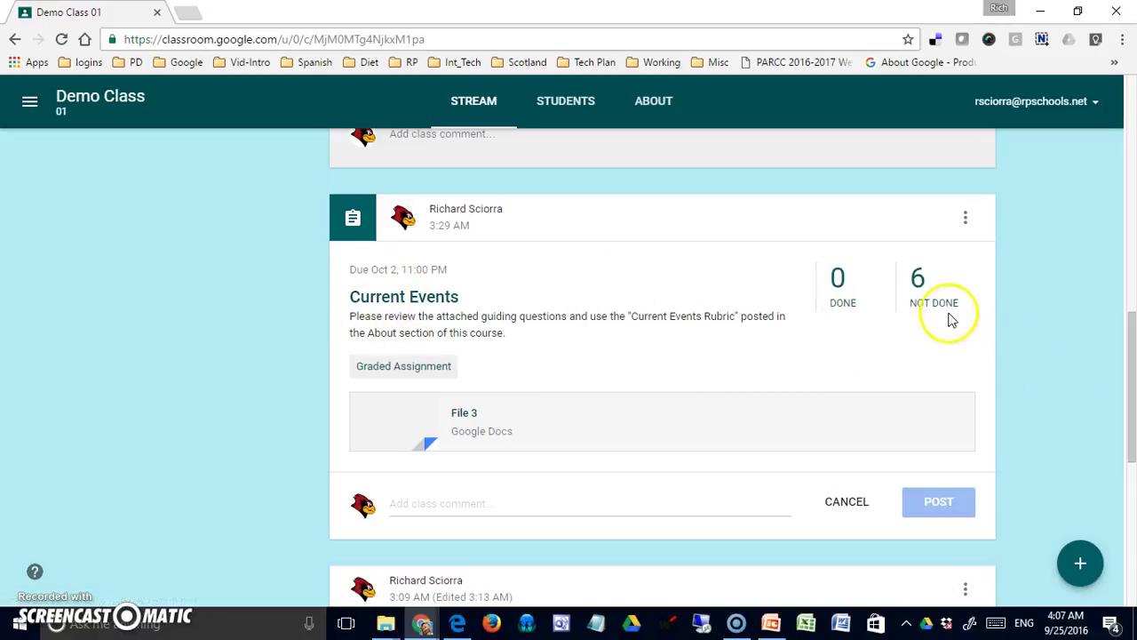
{"action": "left_click", "coordinate": [918, 282]}
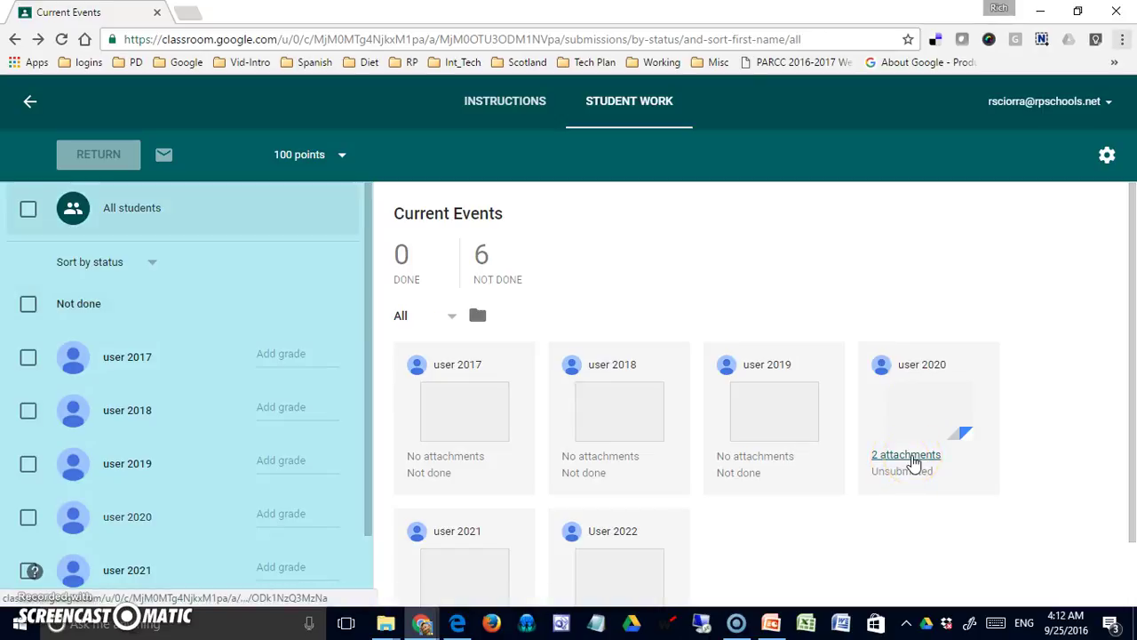
{"action": "left_click", "coordinate": [913, 462]}
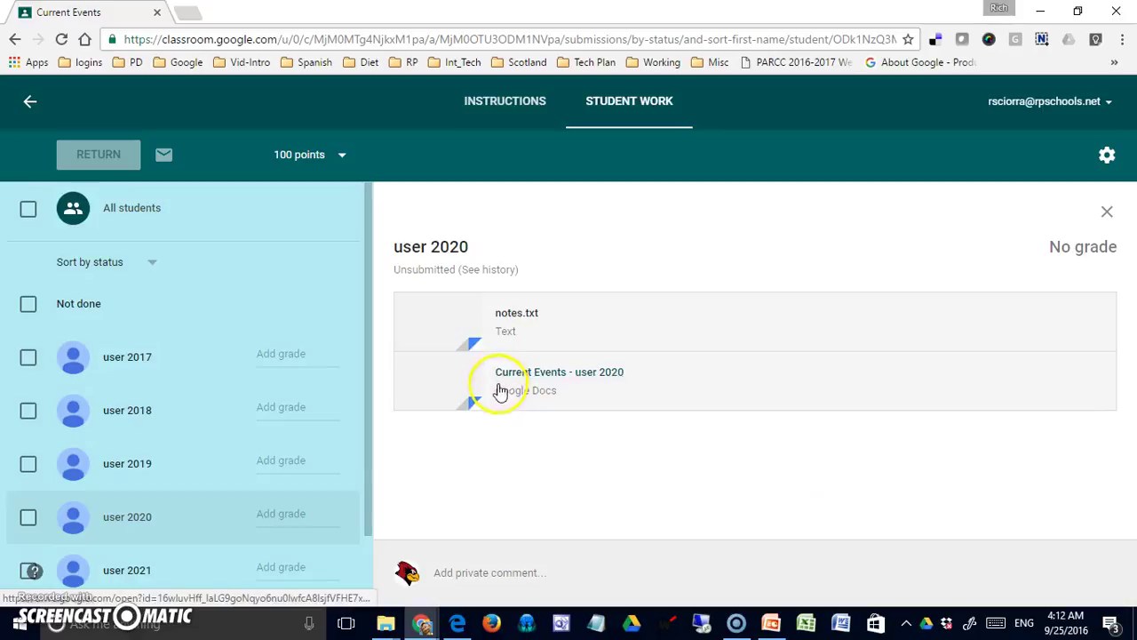
- Preview the student's notes.txt attachment as the teacher and close the preview
{"action": "left_click", "coordinate": [524, 317]}
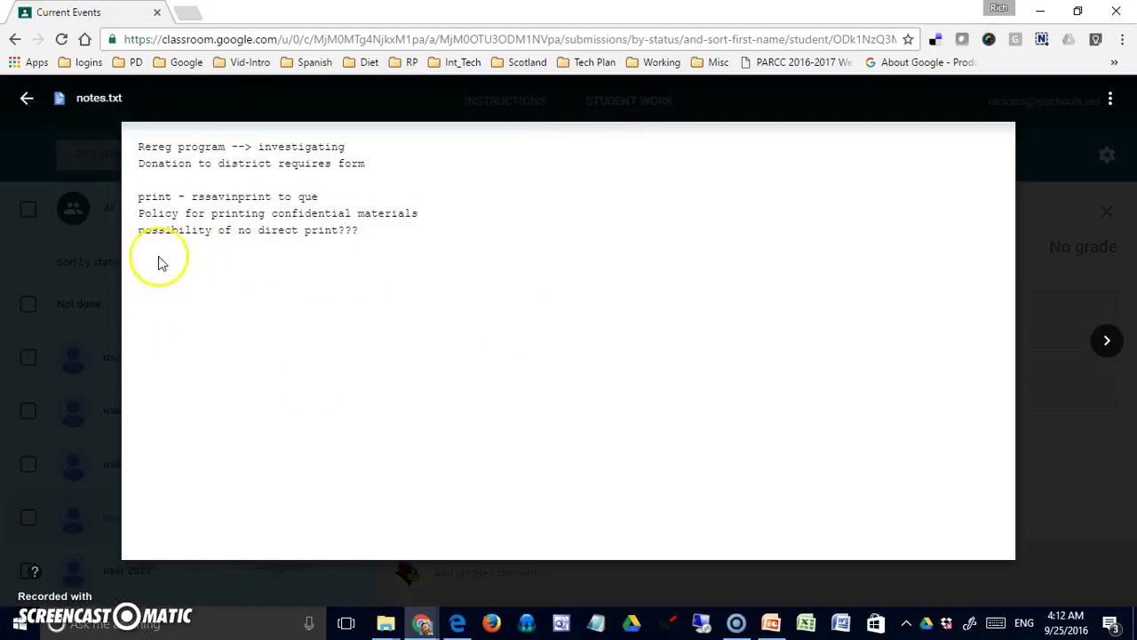
{"action": "left_click", "coordinate": [89, 280]}
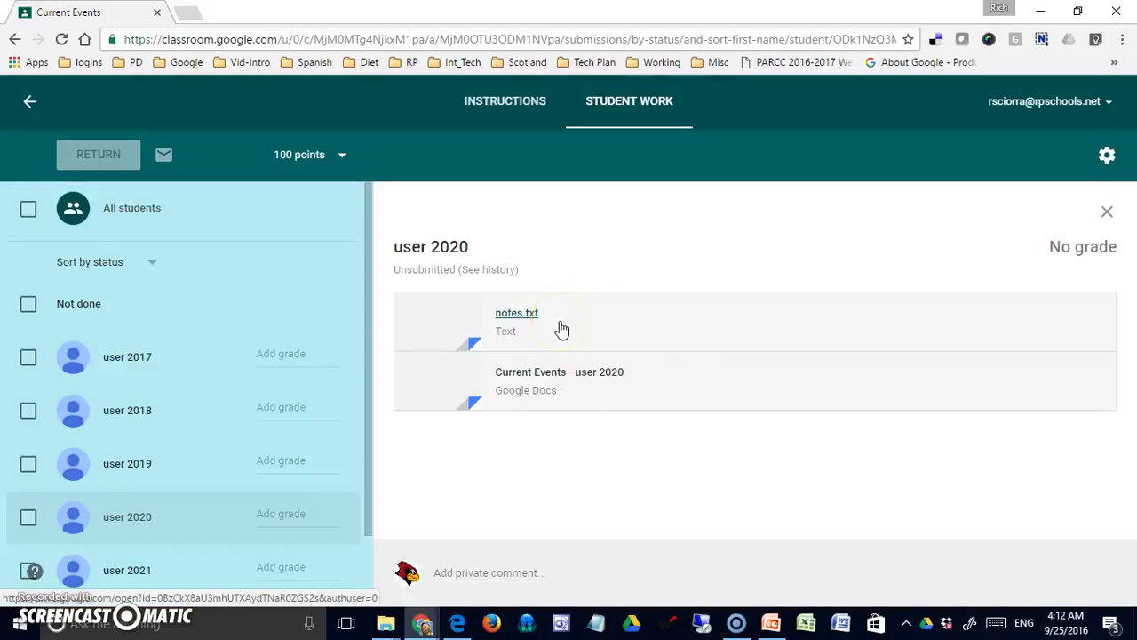
{"action": "left_click", "coordinate": [499, 321]}
- Open the student's Google Docs attachment and post the comment "Remember to Capitalize Titles" on the word "events" in the title
{"action": "left_click", "coordinate": [531, 377]}
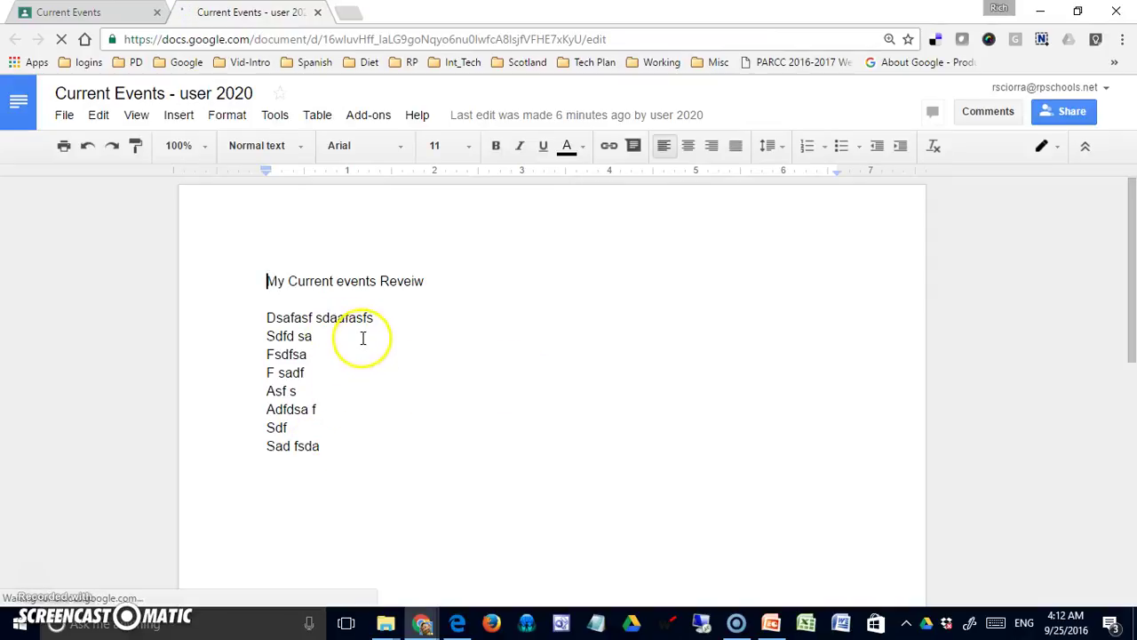
{"action": "left_click", "coordinate": [346, 281]}
{"action": "double_click", "coordinate": [346, 280]}
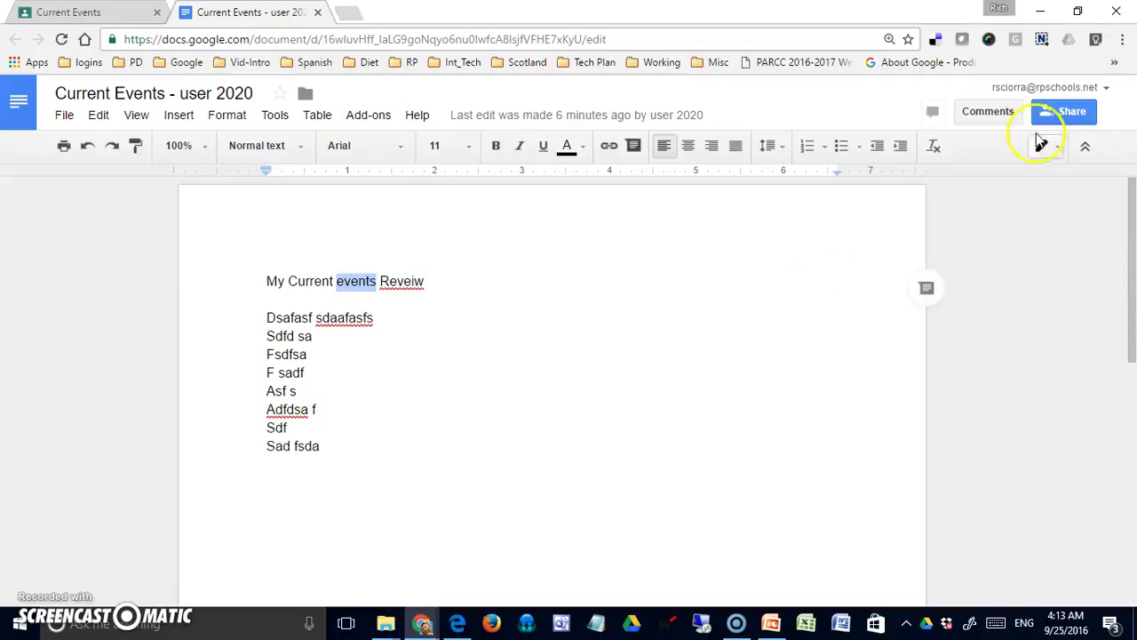
{"action": "left_click", "coordinate": [997, 112]}
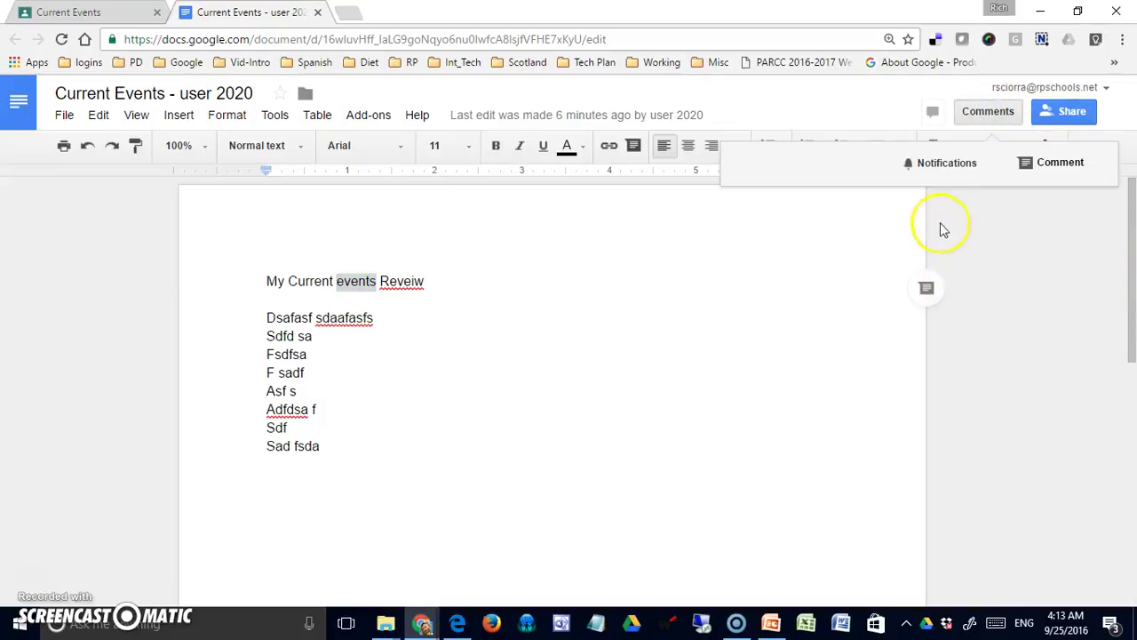
{"action": "left_click", "coordinate": [1031, 164]}
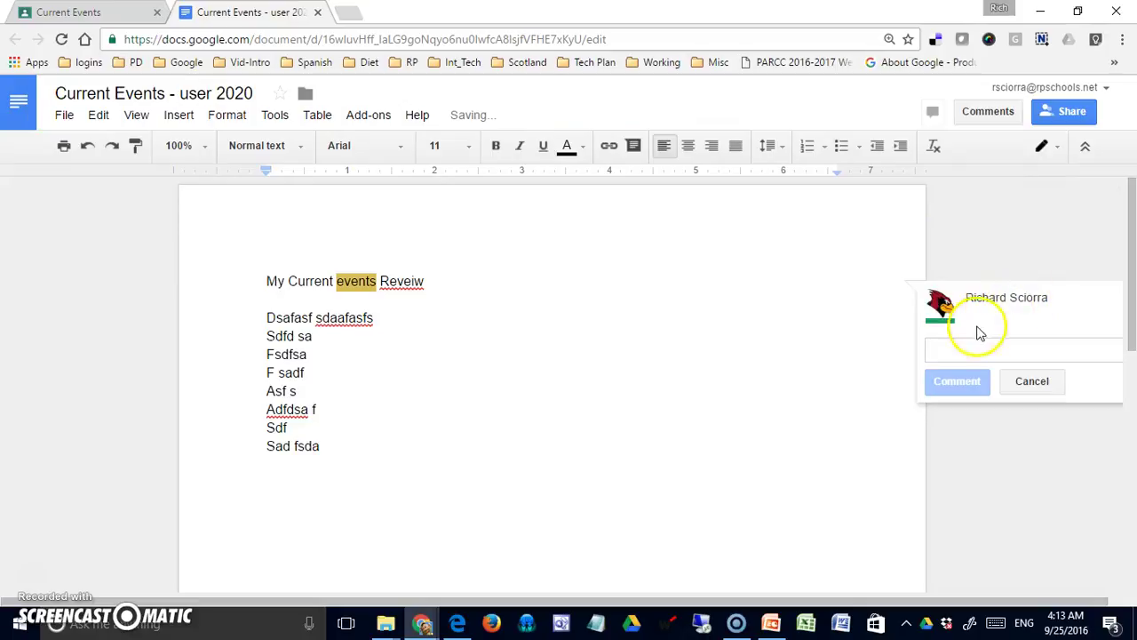
{"action": "type", "text": "RE"}
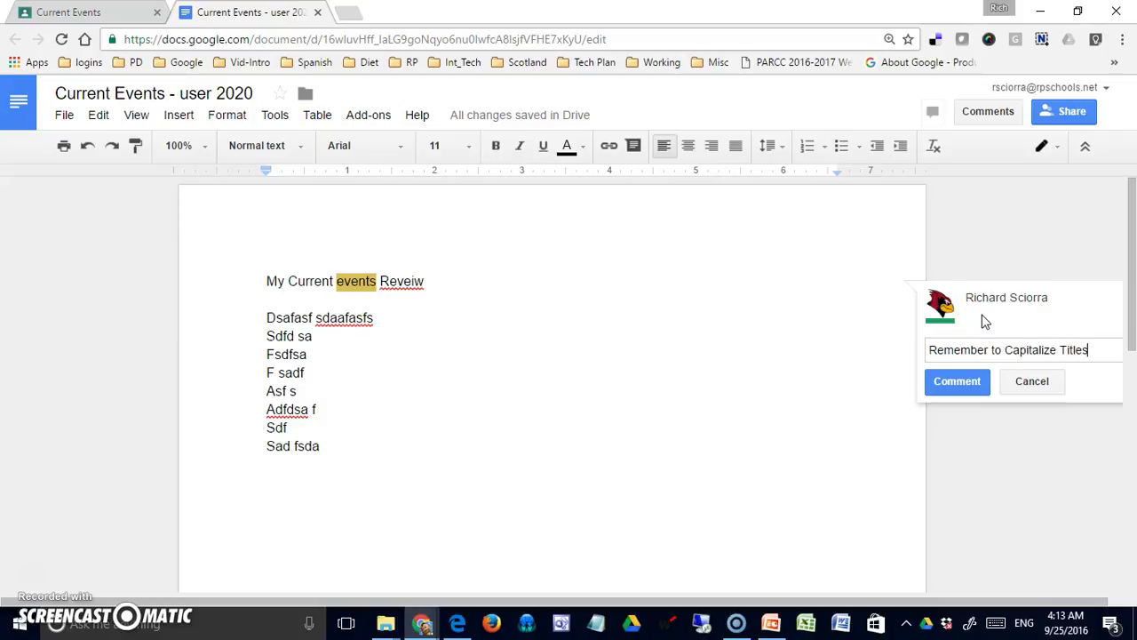
{"action": "left_click", "coordinate": [962, 384]}
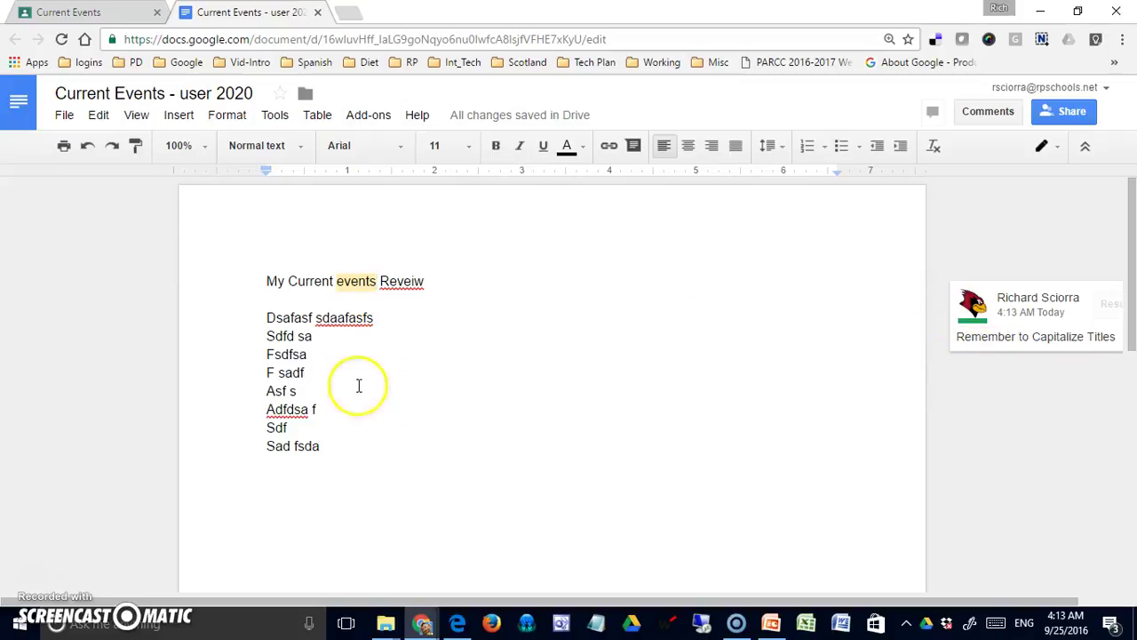
- Post the comment "This makes no sense" on all the filler lines below the document's title
{"action": "left_click_drag", "start_coordinate": [268, 317], "coordinate": [313, 448]}
{"action": "left_click", "coordinate": [991, 114]}
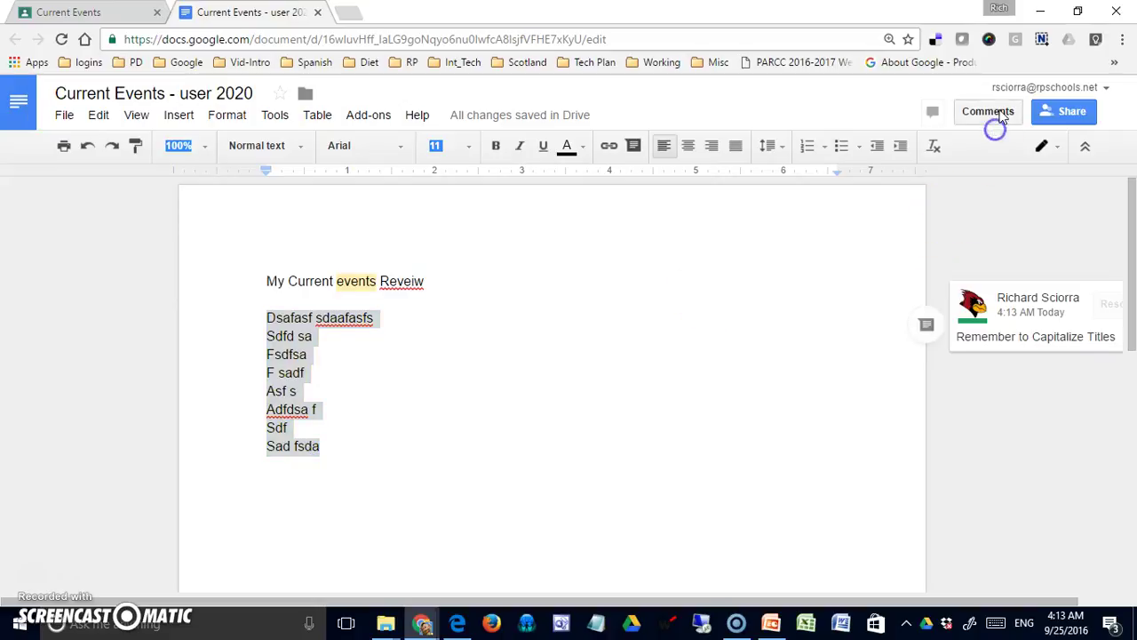
{"action": "left_click", "coordinate": [1048, 162]}
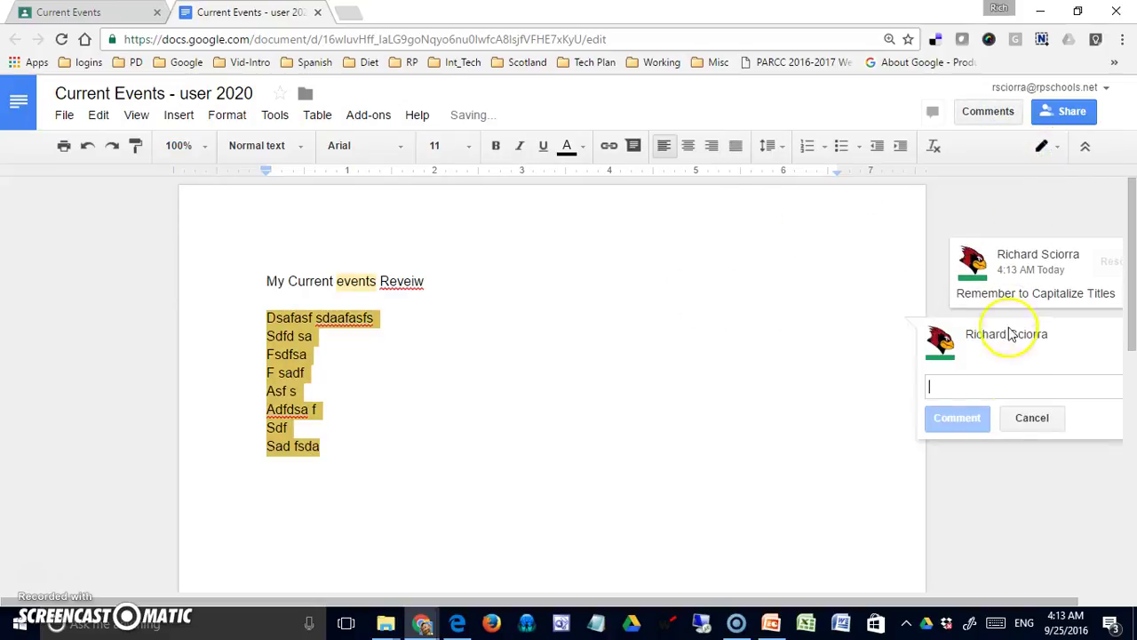
{"action": "type", "text": "This makes no sense"}
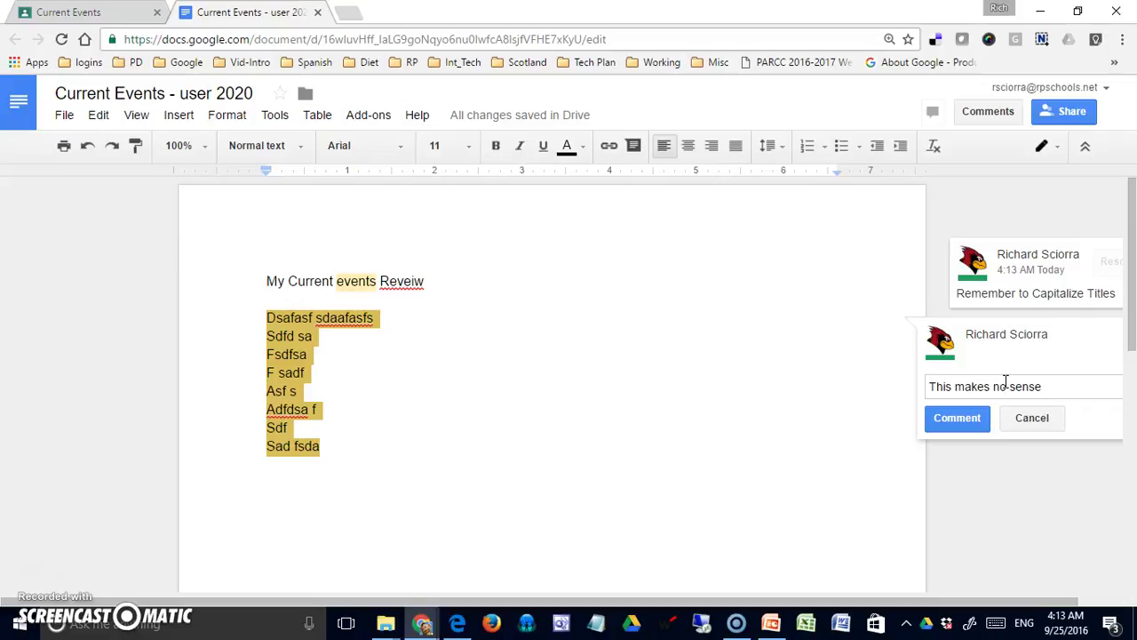
{"action": "left_click", "coordinate": [955, 418]}
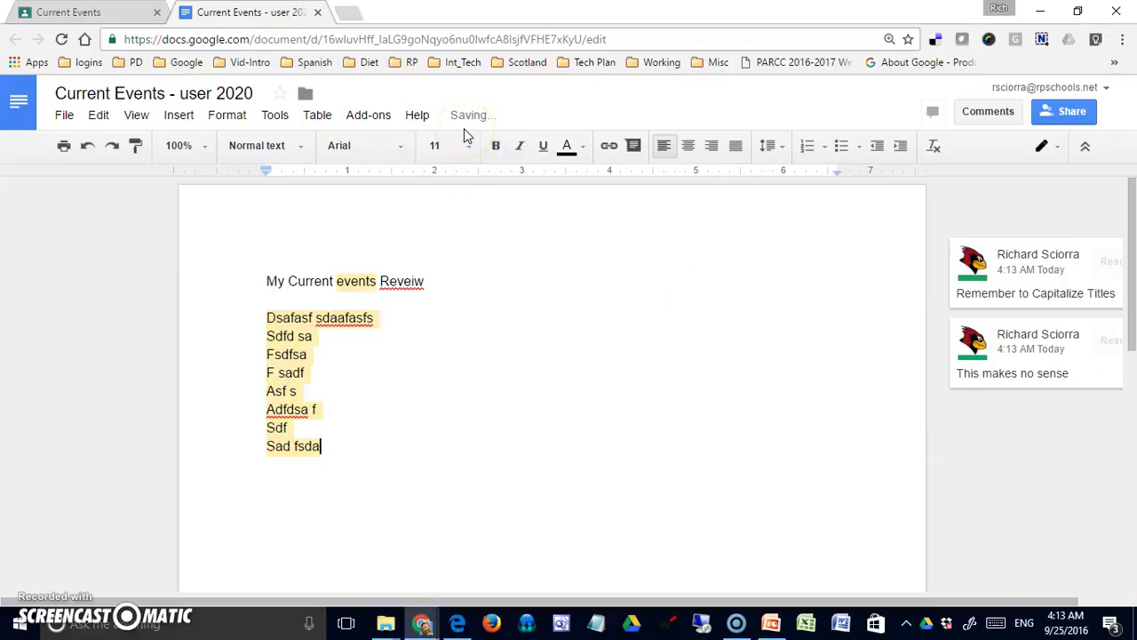
- Close the commented document and switch back to the student's Current Events assignment in the Edge window
{"action": "left_click", "coordinate": [317, 11]}
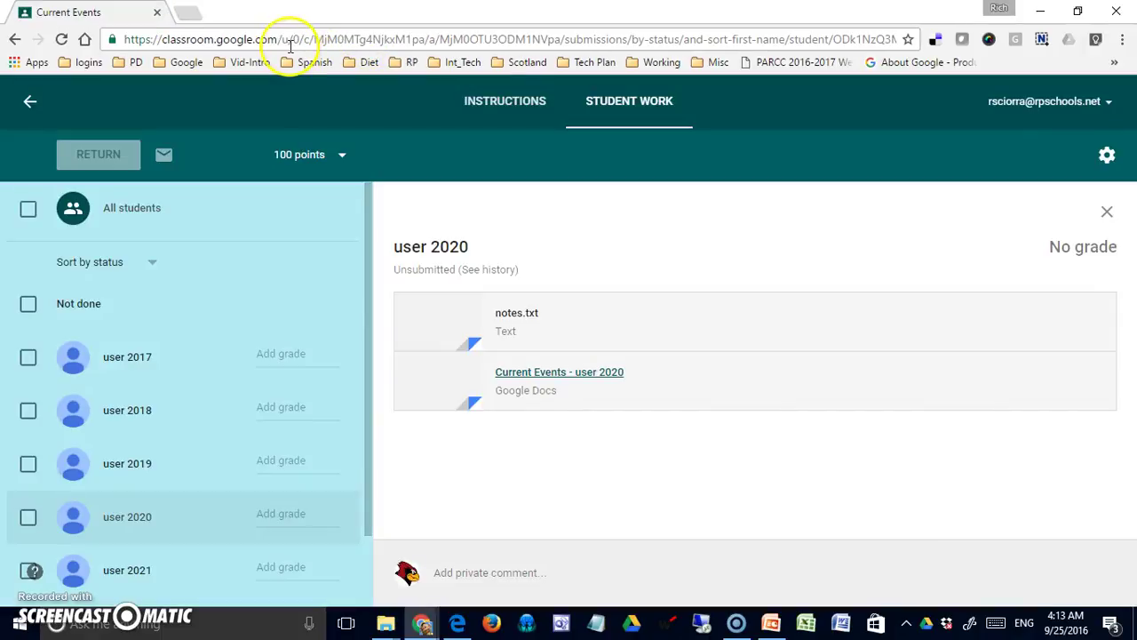
{"action": "key", "text": "alt+Tab"}
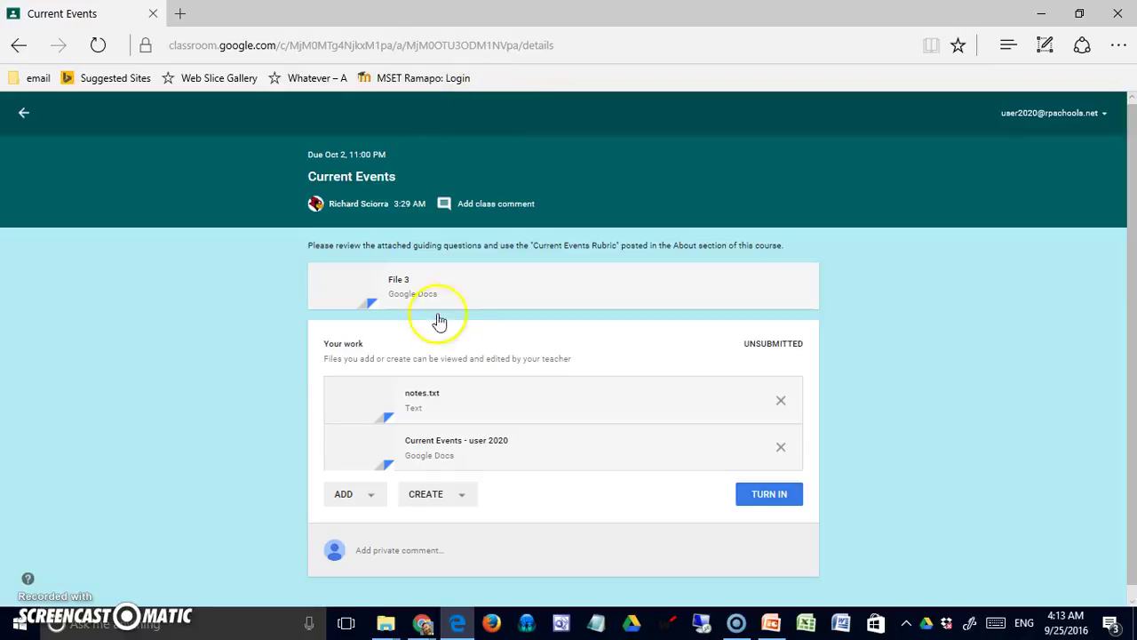
- Open the student's Current Events document and view the teacher's comments on the filler lines and on the word "events"
{"action": "left_click", "coordinate": [457, 444]}
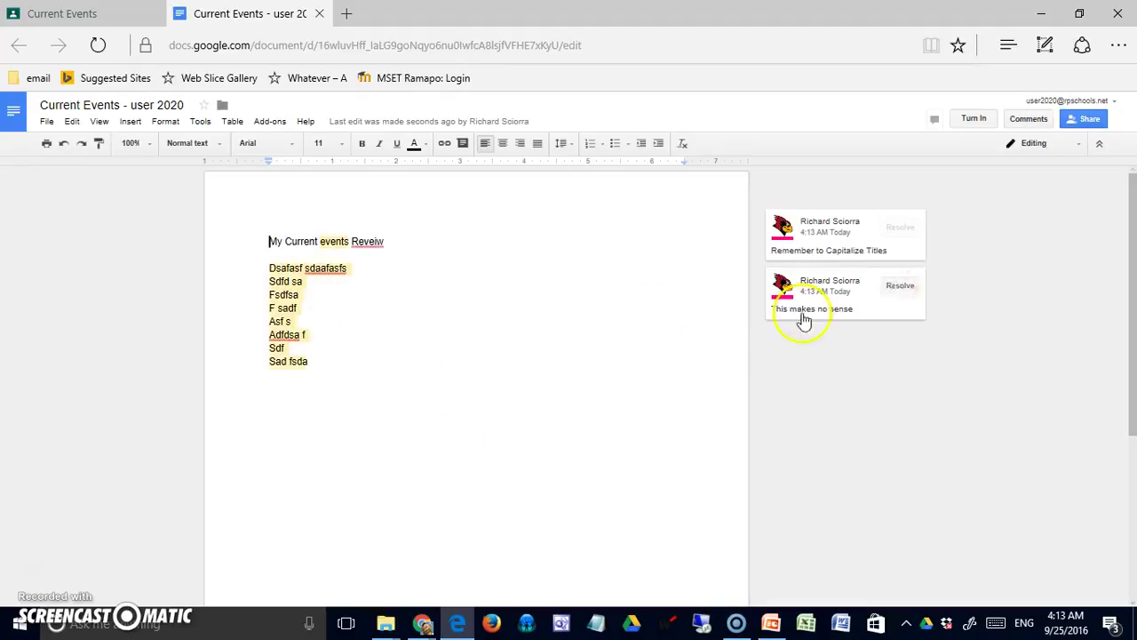
{"action": "left_click", "coordinate": [295, 268]}
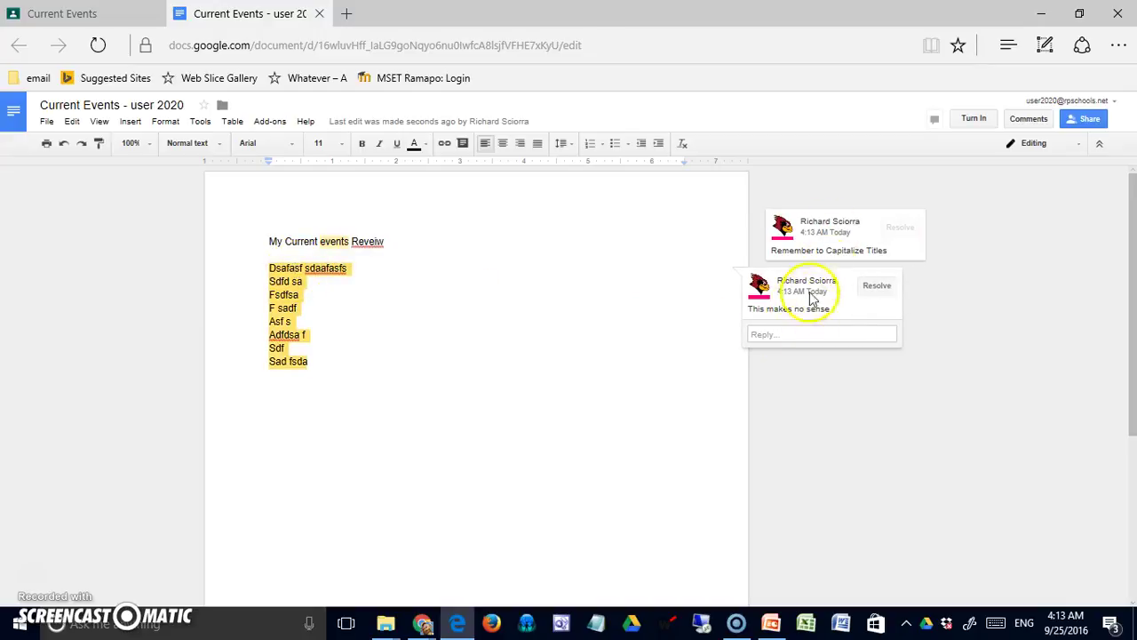
{"action": "left_click", "coordinate": [327, 242]}
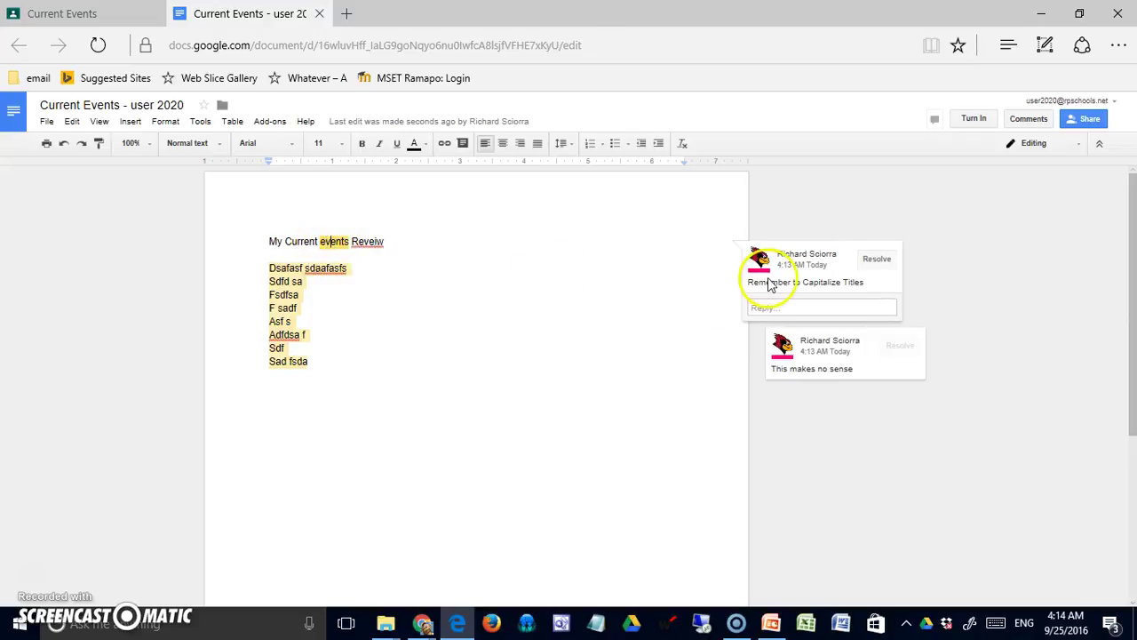
- Reply "This is just a draft" to the teacher's "This makes no sense" comment and close the document
{"action": "left_click", "coordinate": [303, 268]}
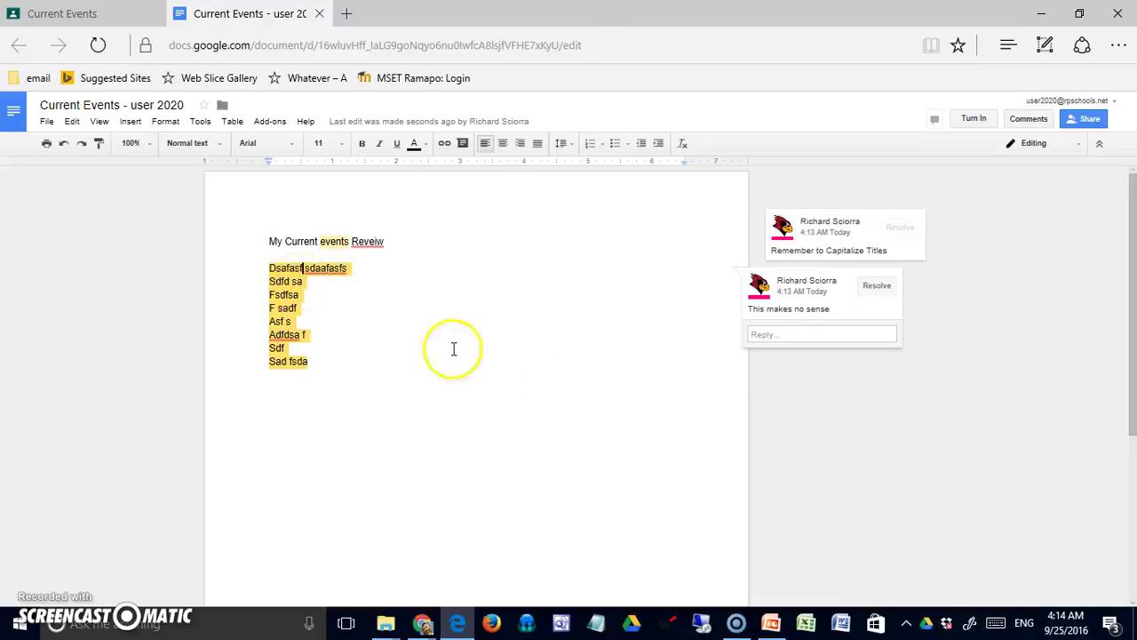
{"action": "left_click", "coordinate": [807, 336]}
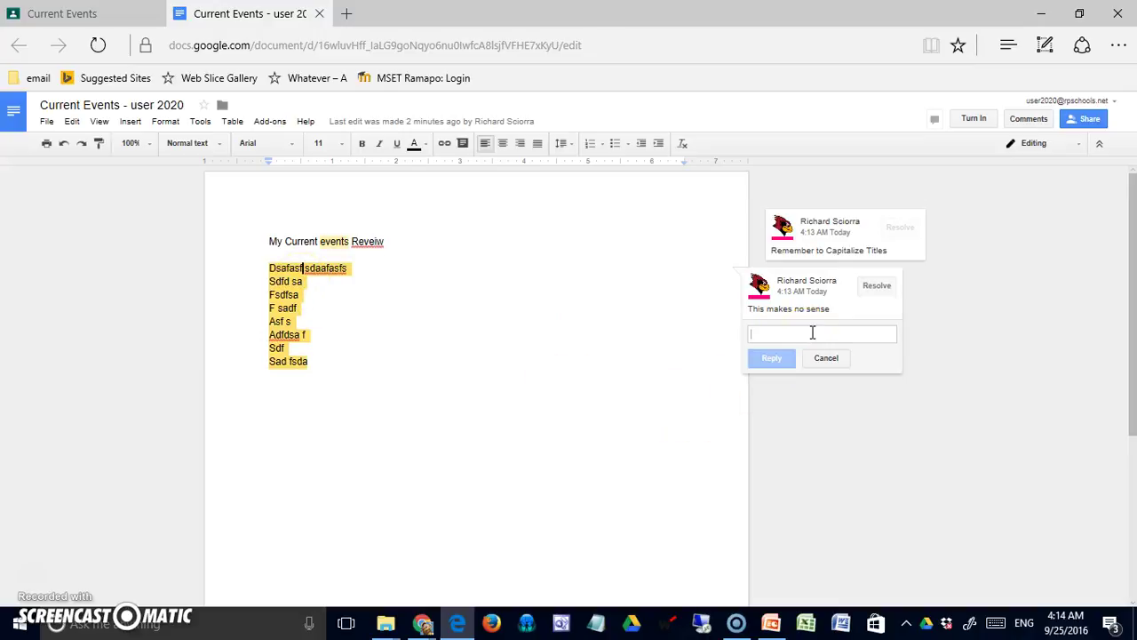
{"action": "type", "text": "This is just"}
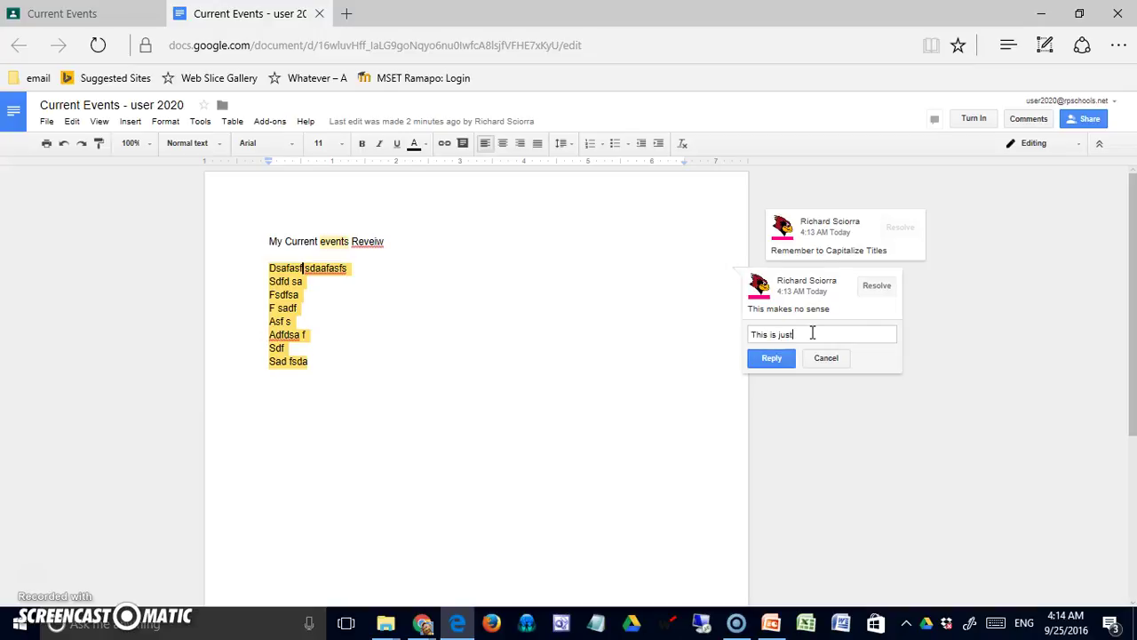
{"action": "type", "text": " a draft"}
{"action": "left_click", "coordinate": [785, 358]}
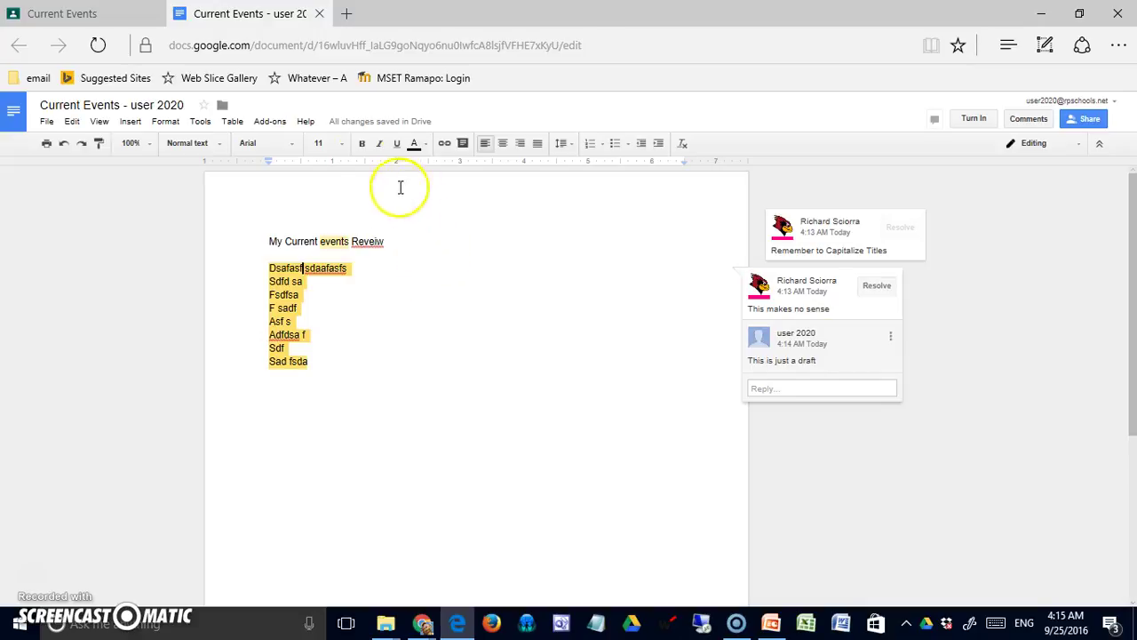
{"action": "left_click", "coordinate": [319, 13]}
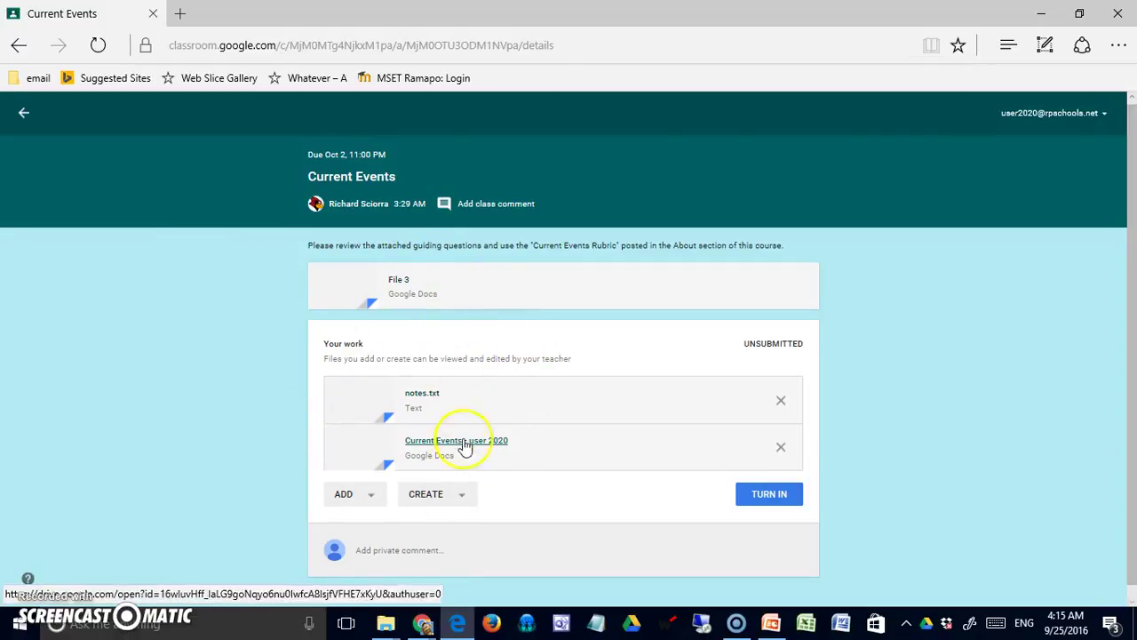
{"action": "left_click", "coordinate": [388, 560]}
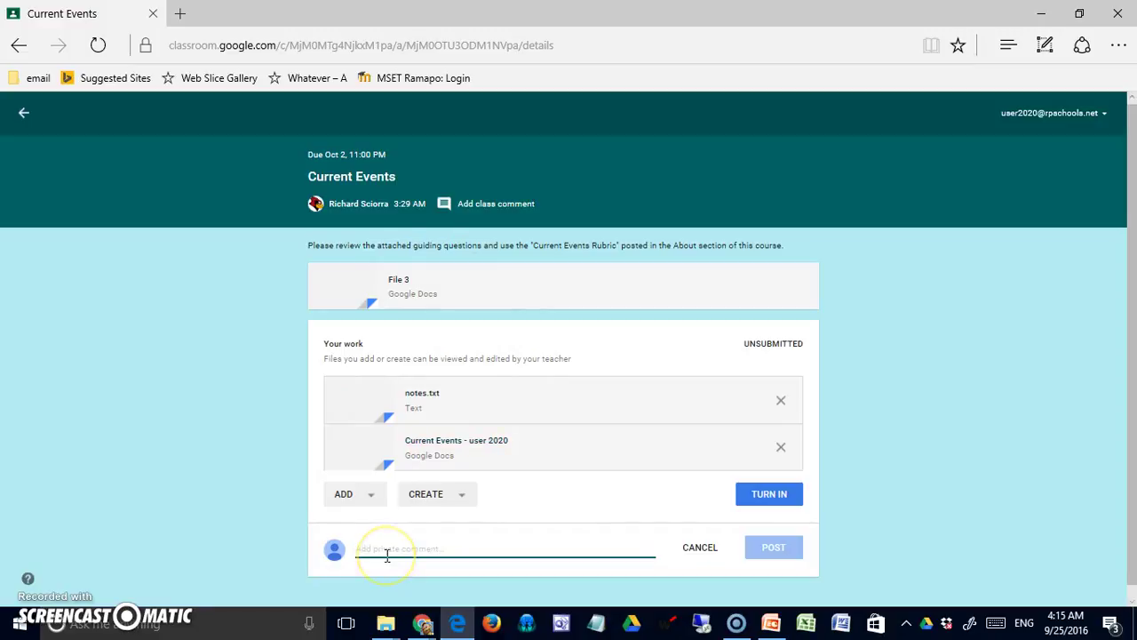
{"action": "left_click", "coordinate": [269, 548]}
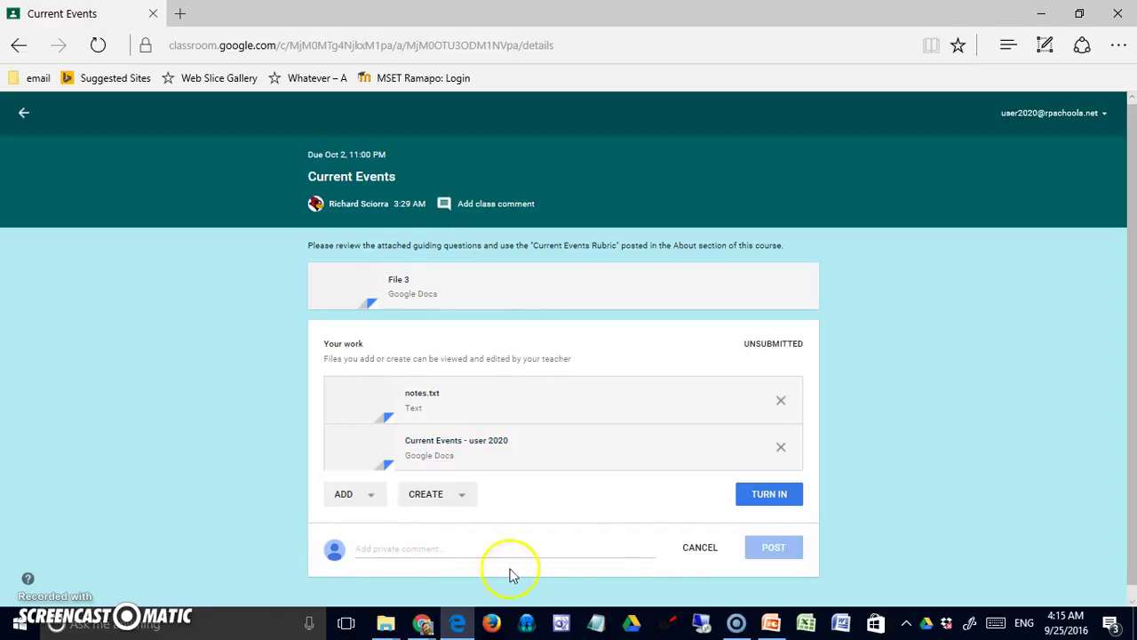
{"action": "left_click", "coordinate": [716, 548]}
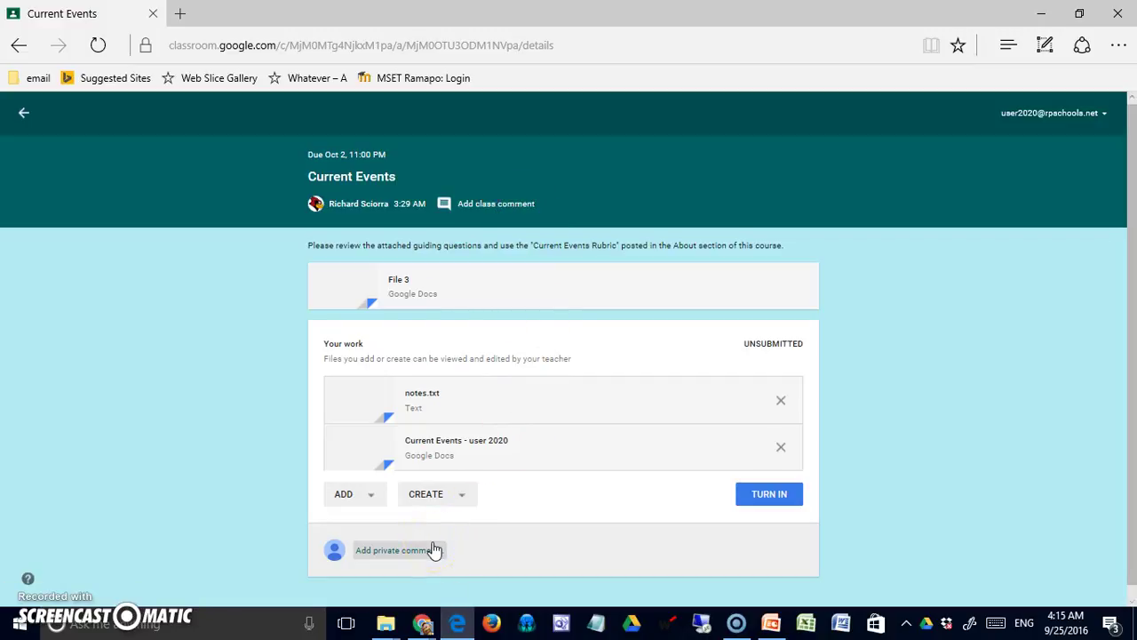
- Turn in the student's Current Events assignment with both attachments and confirm the submission
{"action": "left_click", "coordinate": [779, 500]}
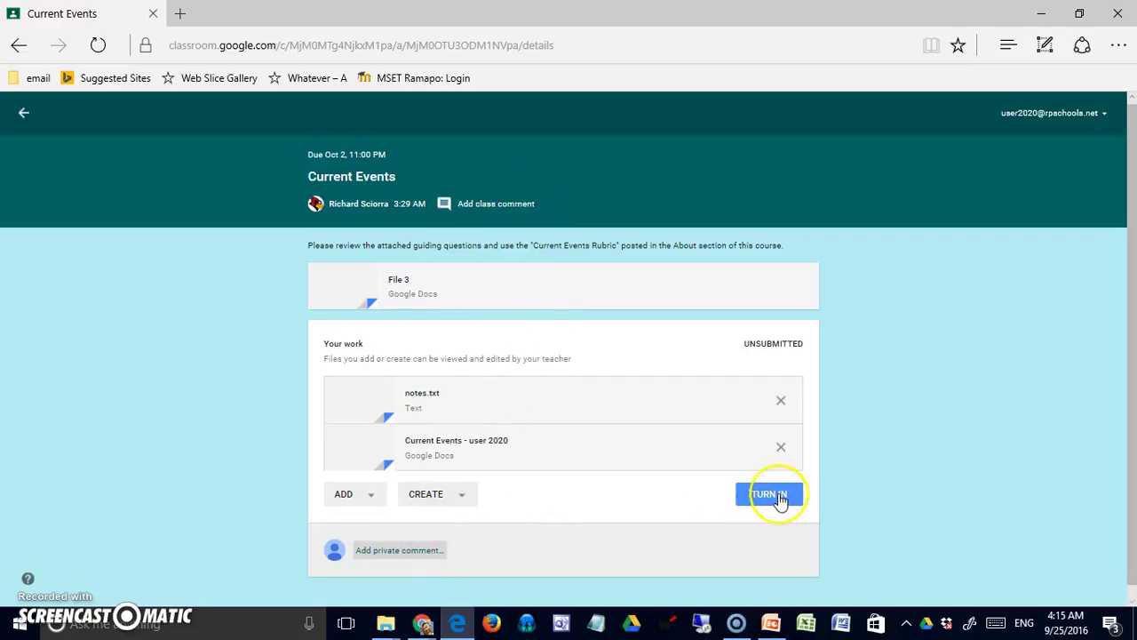
{"action": "left_click", "coordinate": [779, 500]}
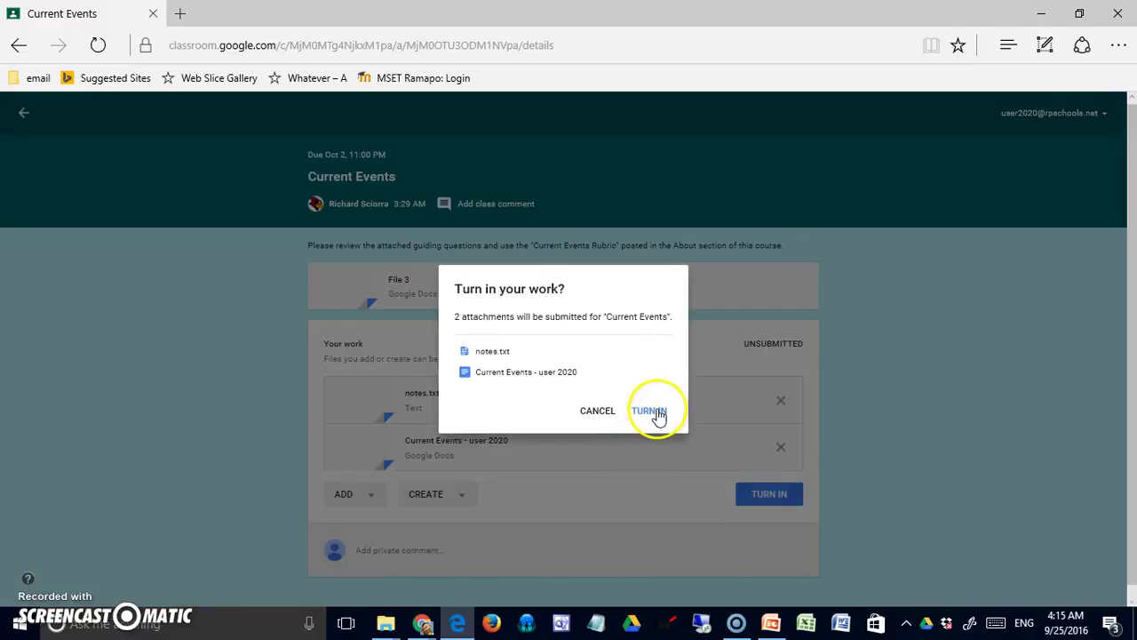
{"action": "left_click", "coordinate": [656, 414]}
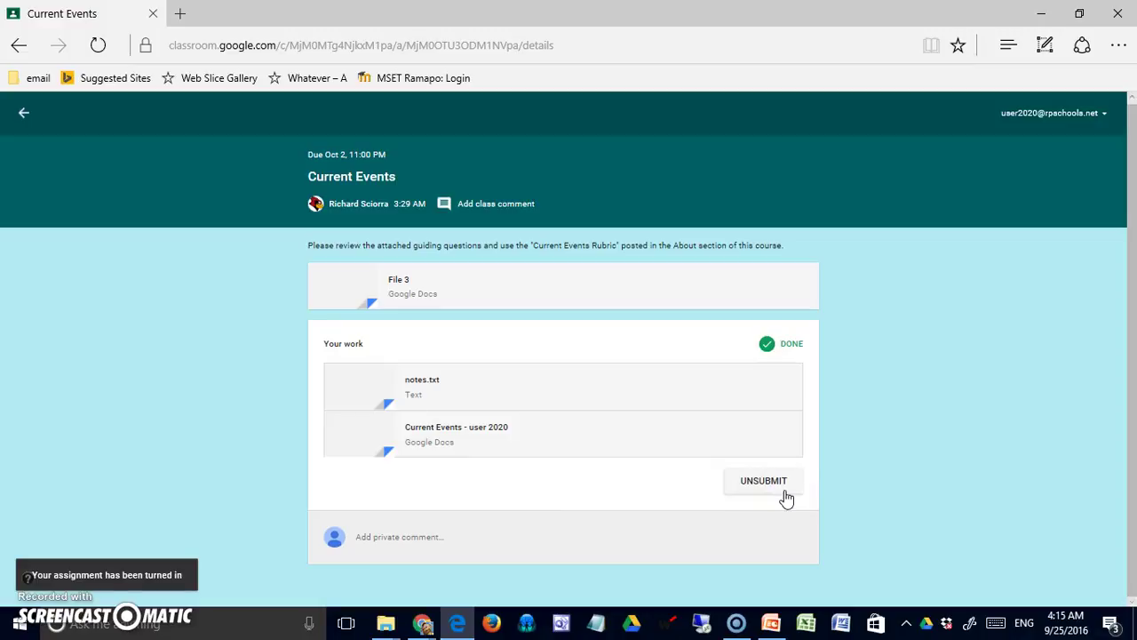
- Switch to the teacher's Chrome window, review the student's submitted Google Docs attachment with its comment thread, and close it
{"action": "key", "text": "alt+Tab"}
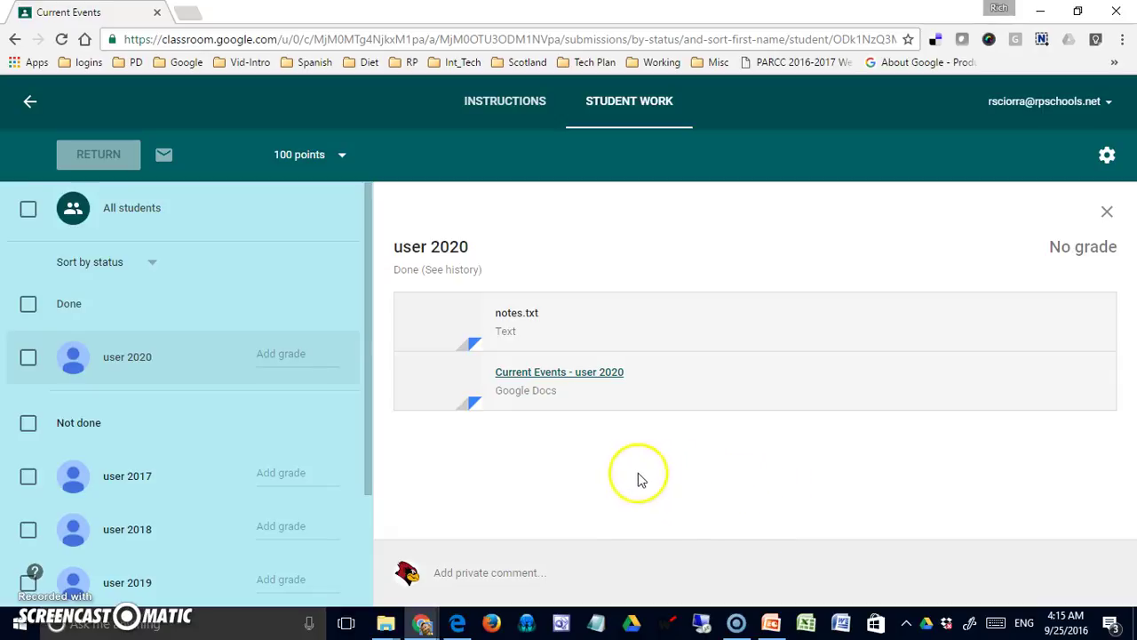
{"action": "left_click", "coordinate": [552, 373]}
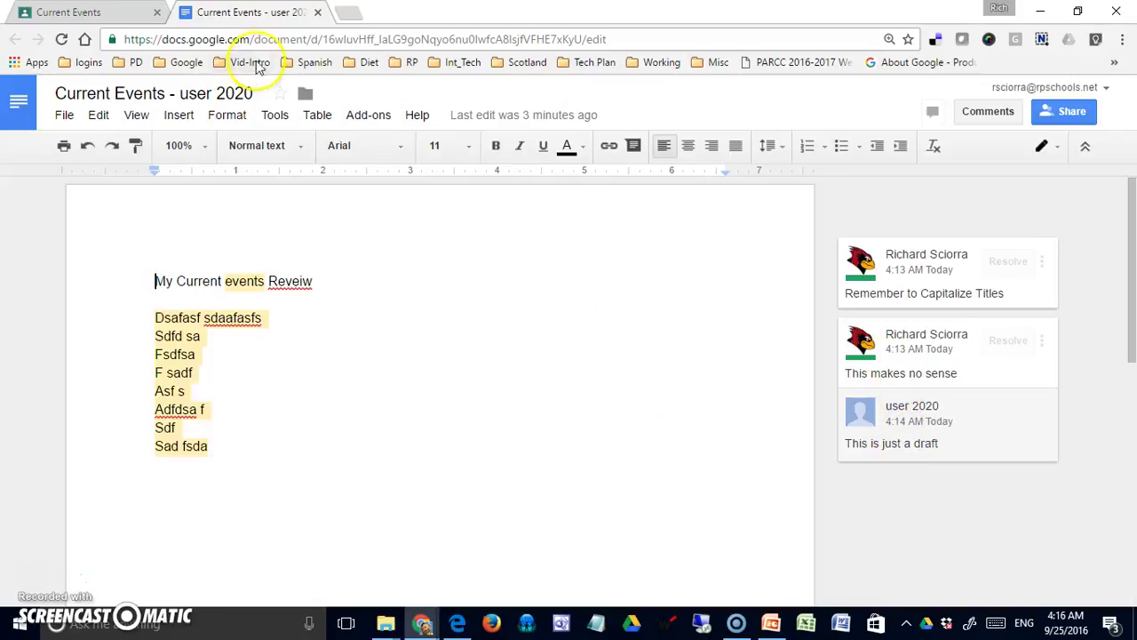
{"action": "left_click", "coordinate": [318, 13]}
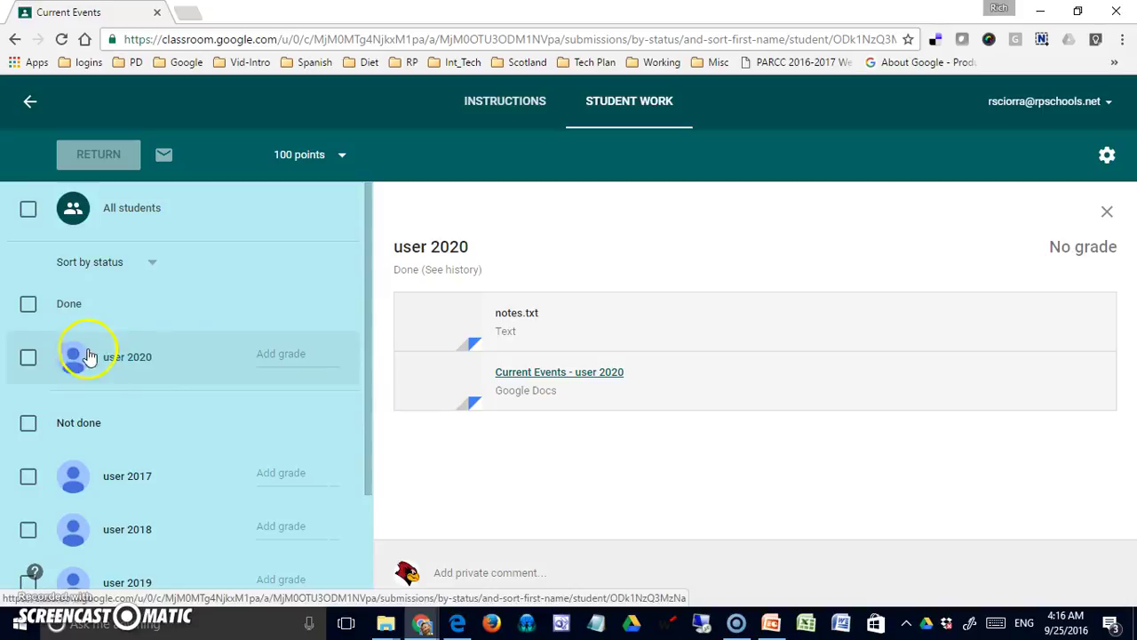
- Grade user 2020's Current Events submission 95 out of 100
{"action": "left_click", "coordinate": [284, 357]}
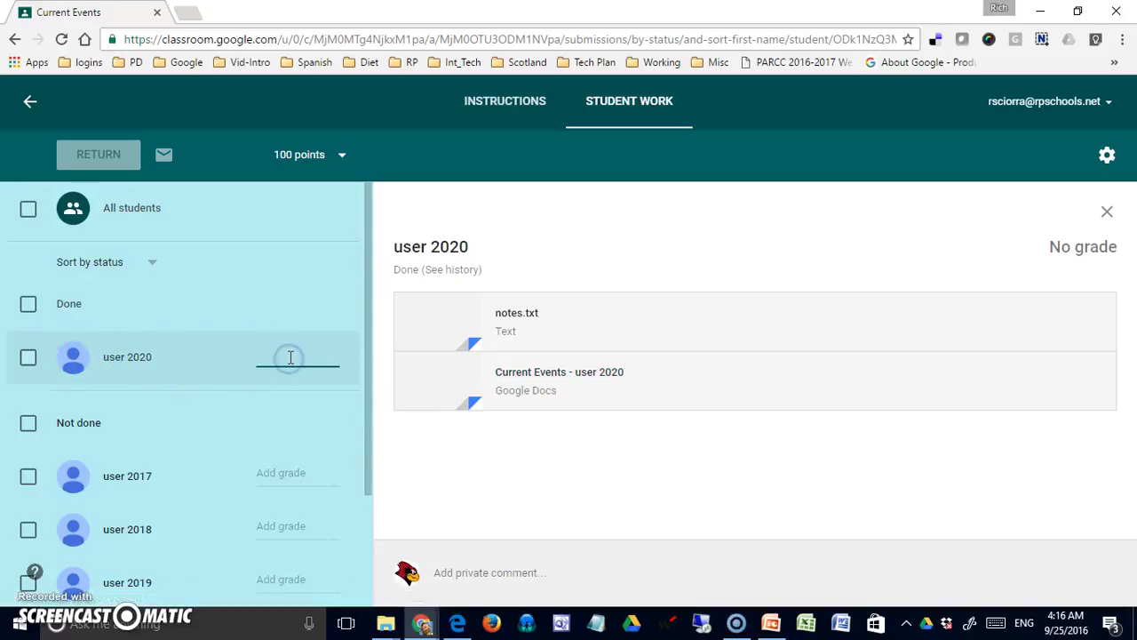
{"action": "type", "text": "9"}
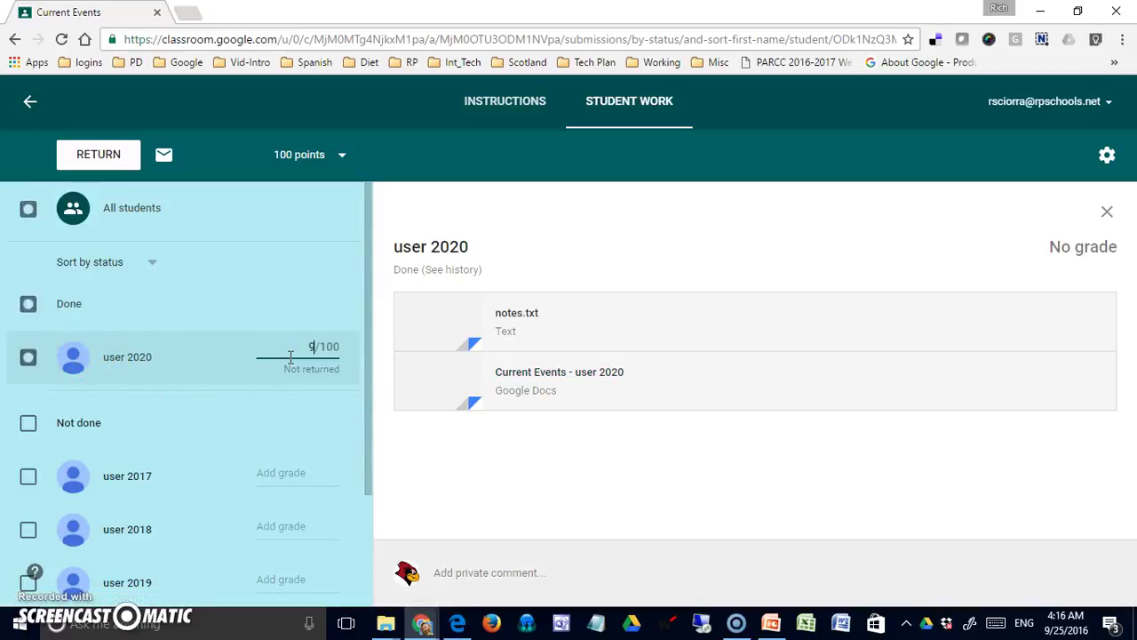
{"action": "type", "text": "5"}
{"action": "left_click", "coordinate": [398, 456]}
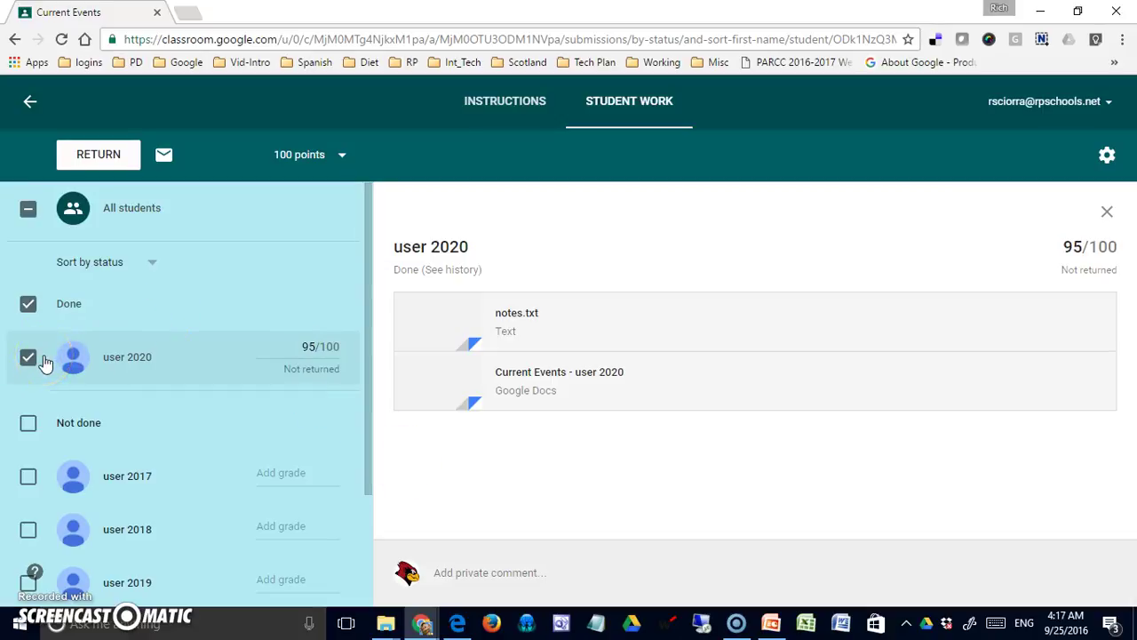
{"action": "left_click", "coordinate": [31, 307]}
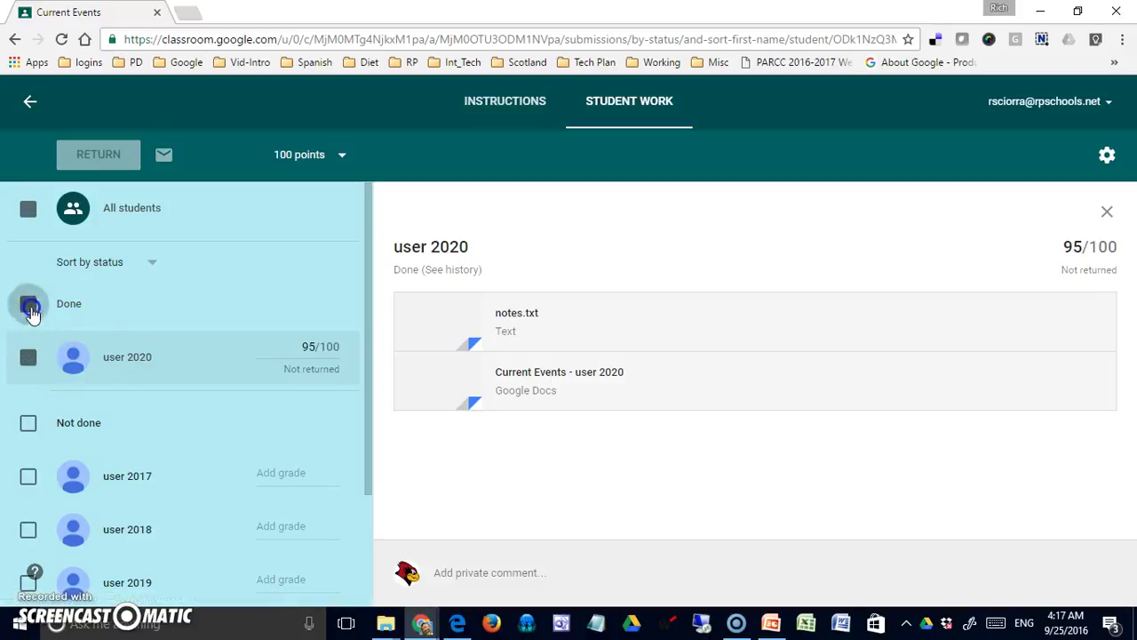
{"action": "left_click", "coordinate": [29, 366]}
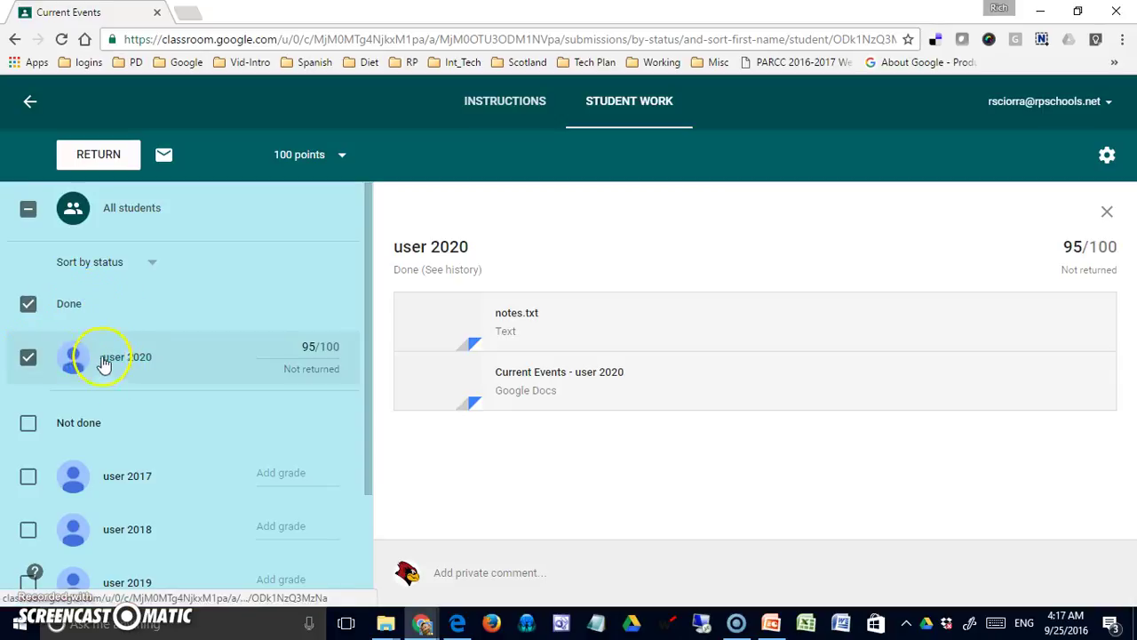
{"action": "left_click", "coordinate": [151, 268]}
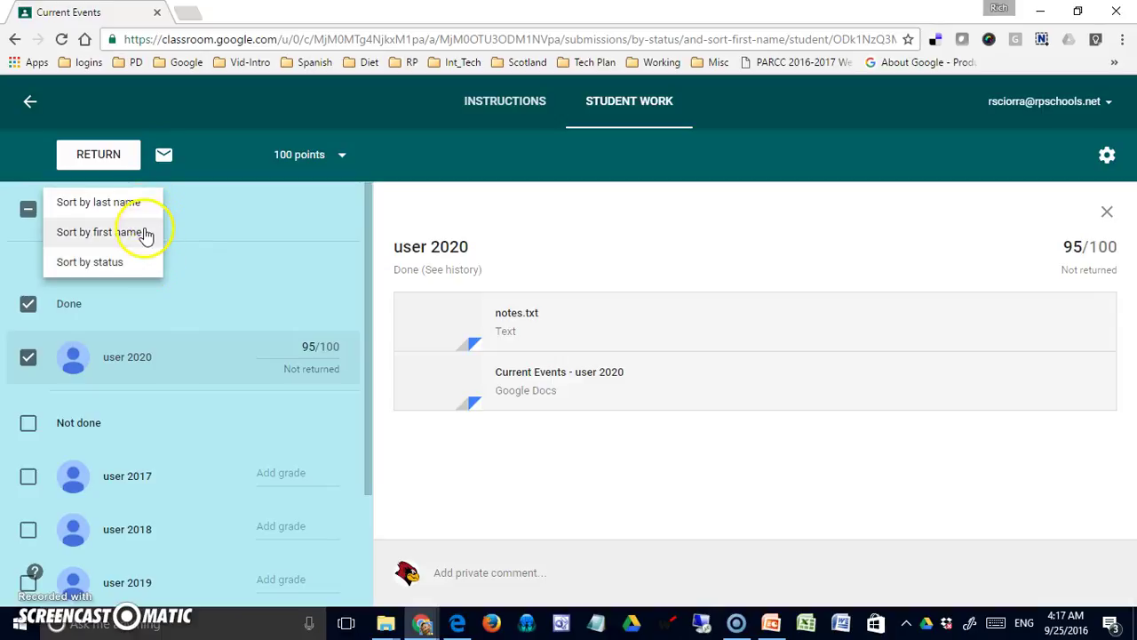
{"action": "left_click", "coordinate": [196, 293]}
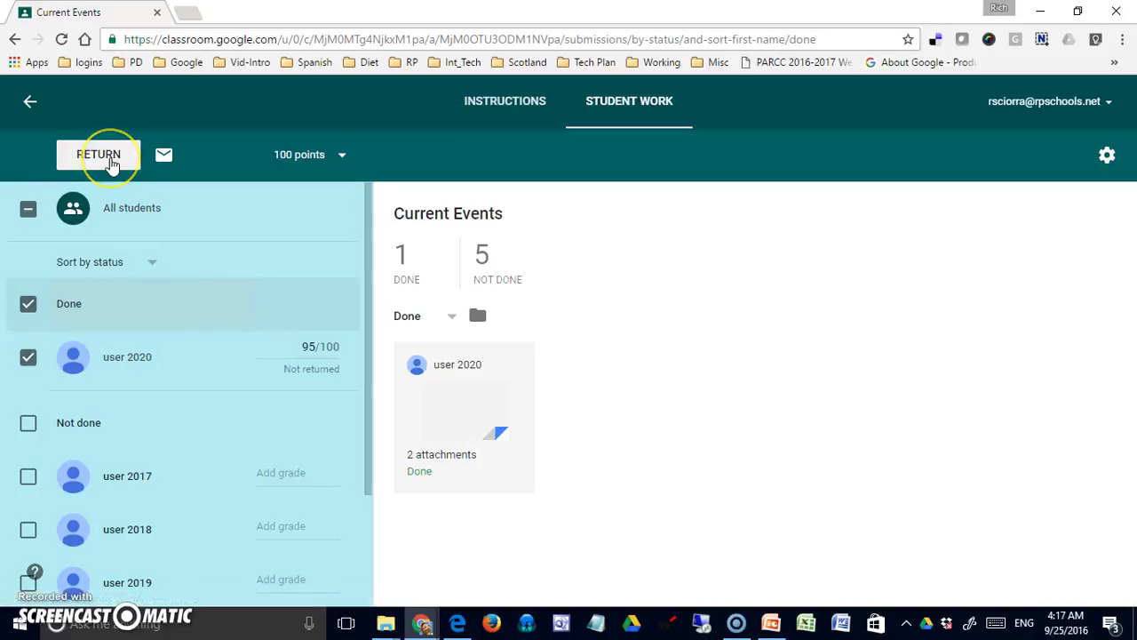
- Return the graded work to user 2020 with the private comment "Great job!"
{"action": "left_click", "coordinate": [110, 162]}
{"action": "left_click", "coordinate": [452, 362]}
{"action": "type", "text": "Great job!"}
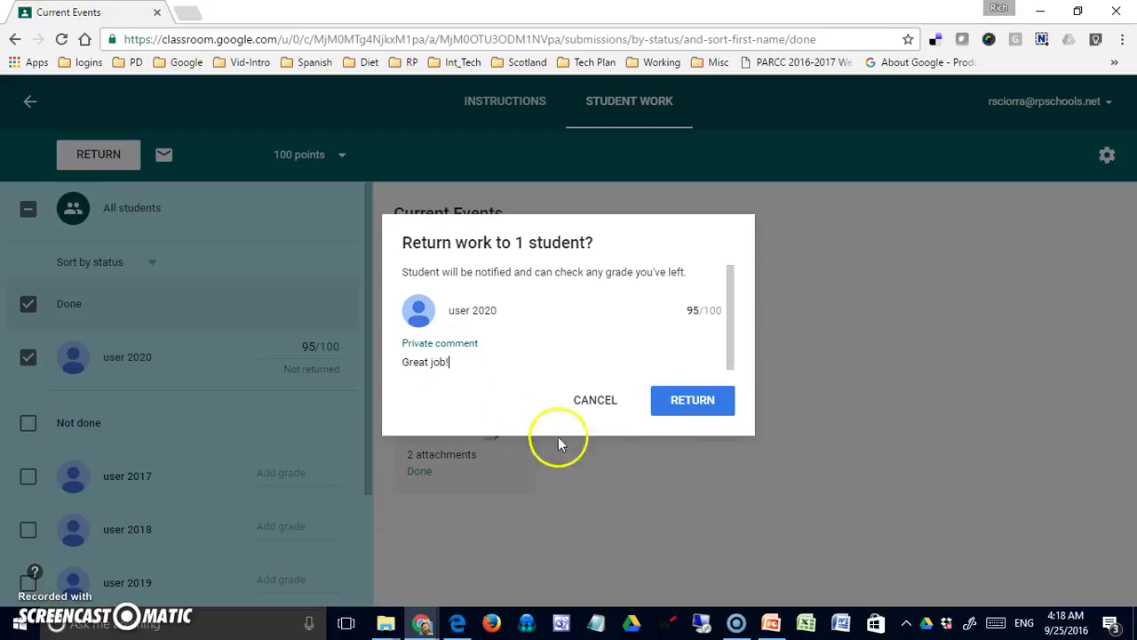
{"action": "left_click", "coordinate": [688, 400]}
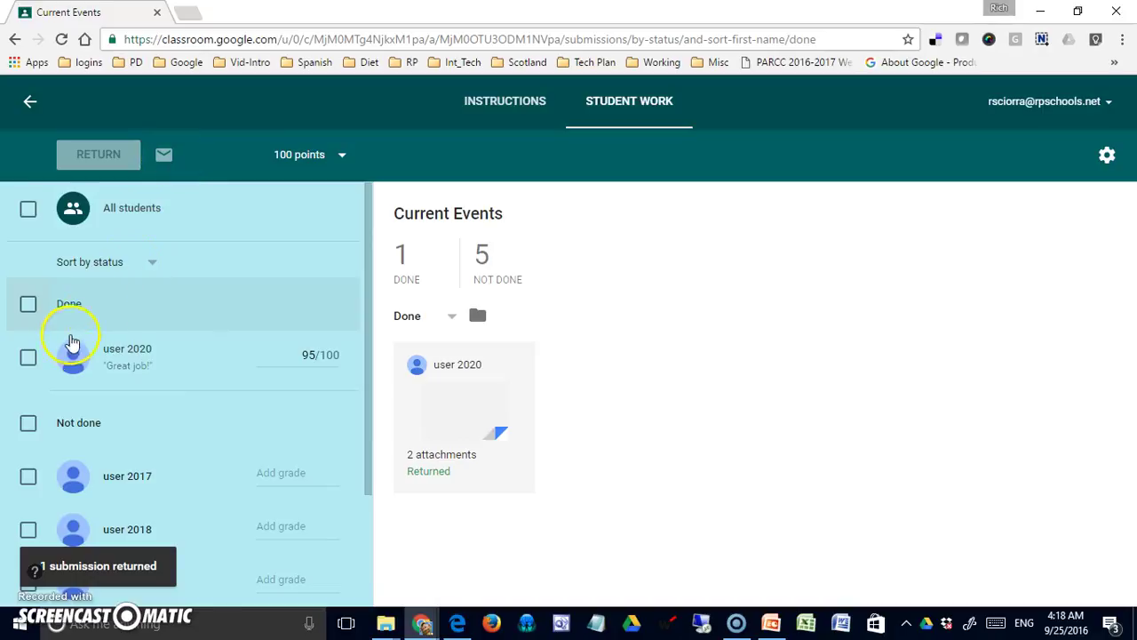
- Select user 2020, open an e-mail draft to that student about Current Events, and close it unsent
{"action": "left_click", "coordinate": [26, 360]}
{"action": "left_click", "coordinate": [165, 154]}
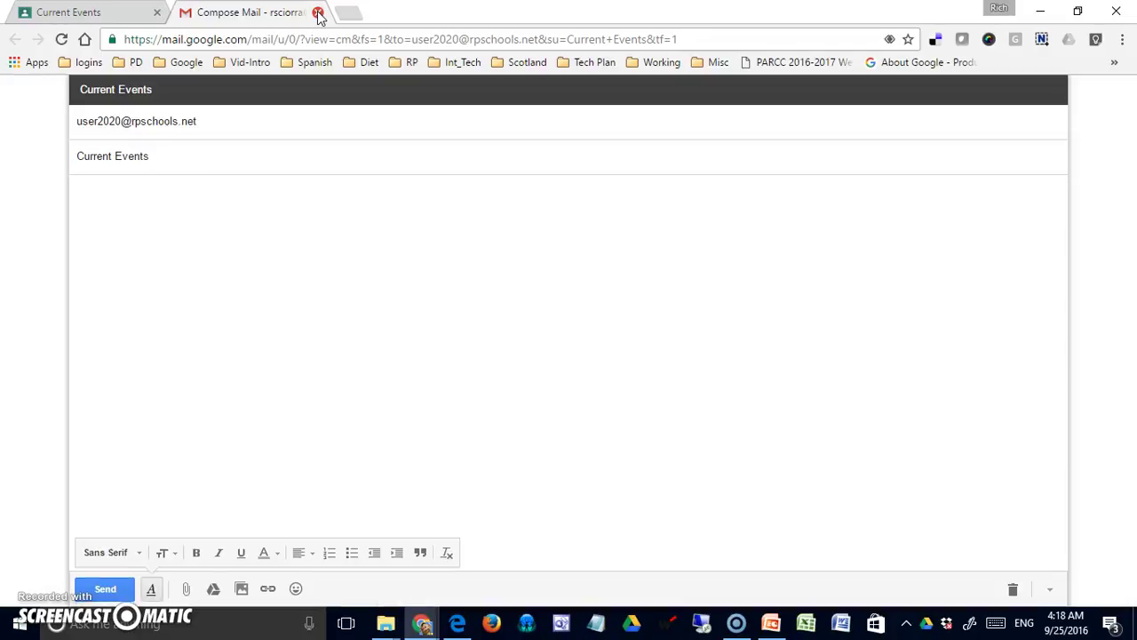
{"action": "left_click", "coordinate": [318, 12]}
- Switch to the student's Edge window and examine the returned assignment's grade, private comment and resubmit option
{"action": "key", "text": "alt+Tab"}
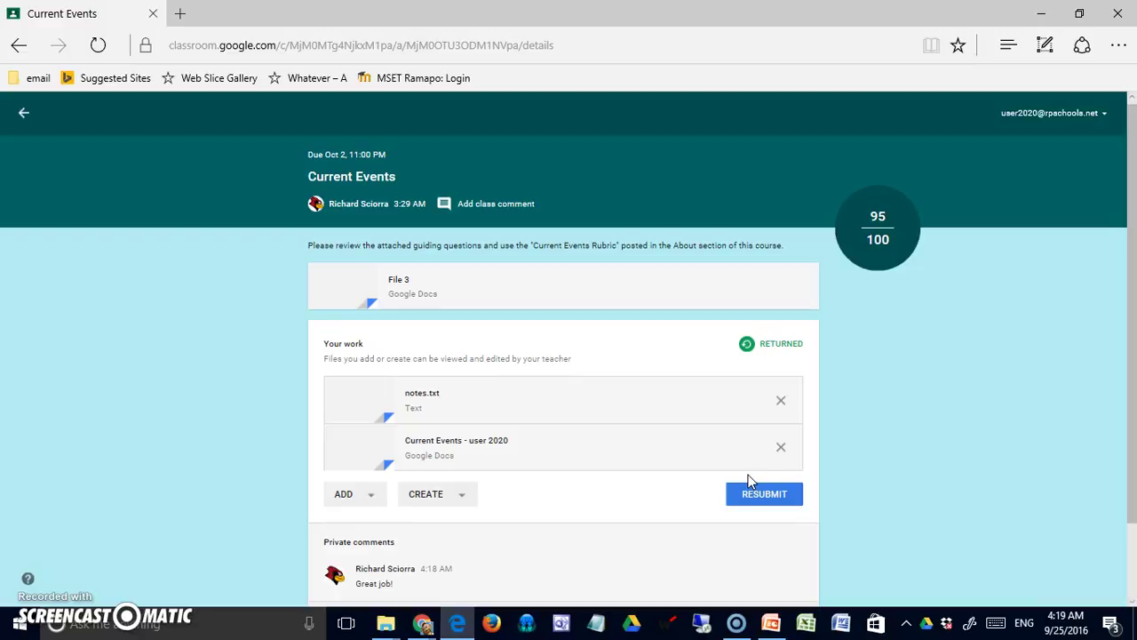
{"action": "left_click", "coordinate": [775, 494]}
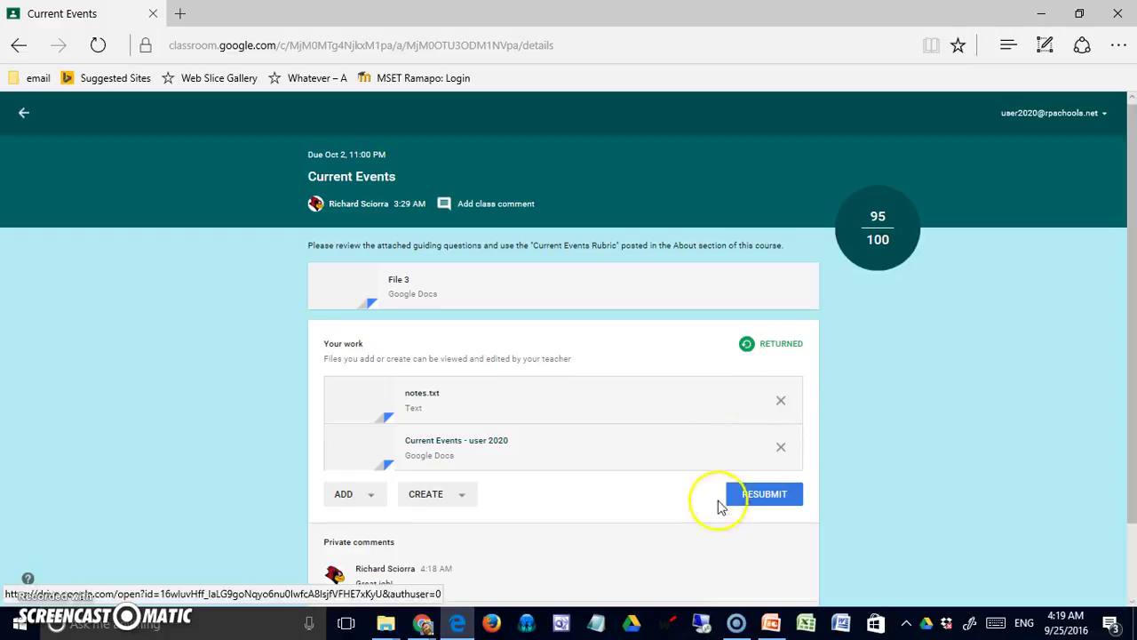
{"action": "left_click", "coordinate": [764, 492]}
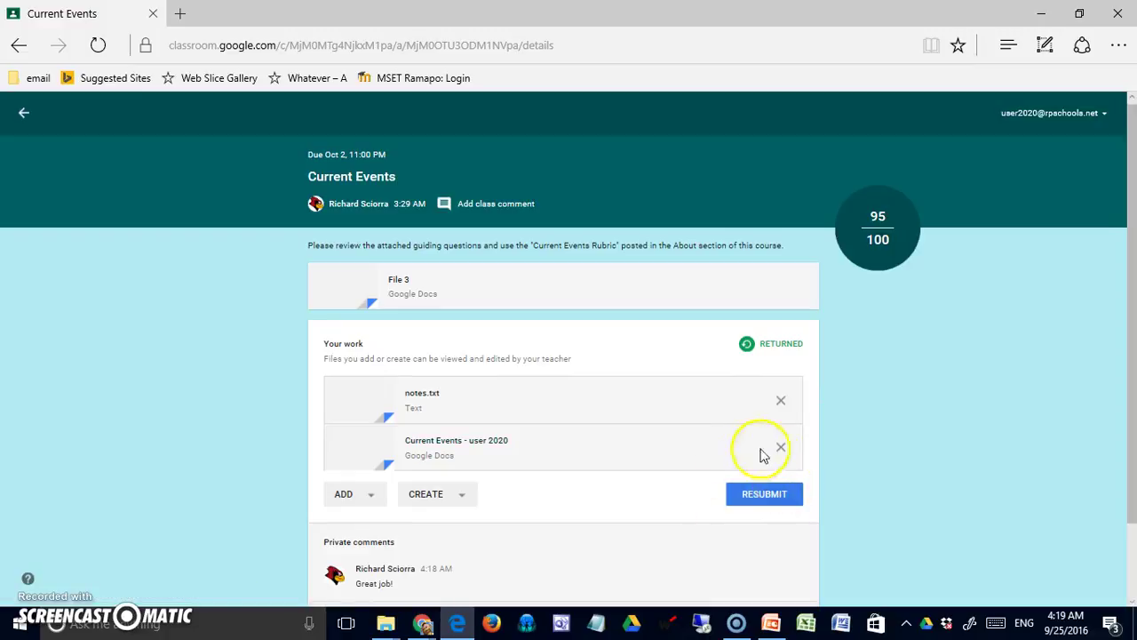
{"action": "left_click", "coordinate": [761, 496]}
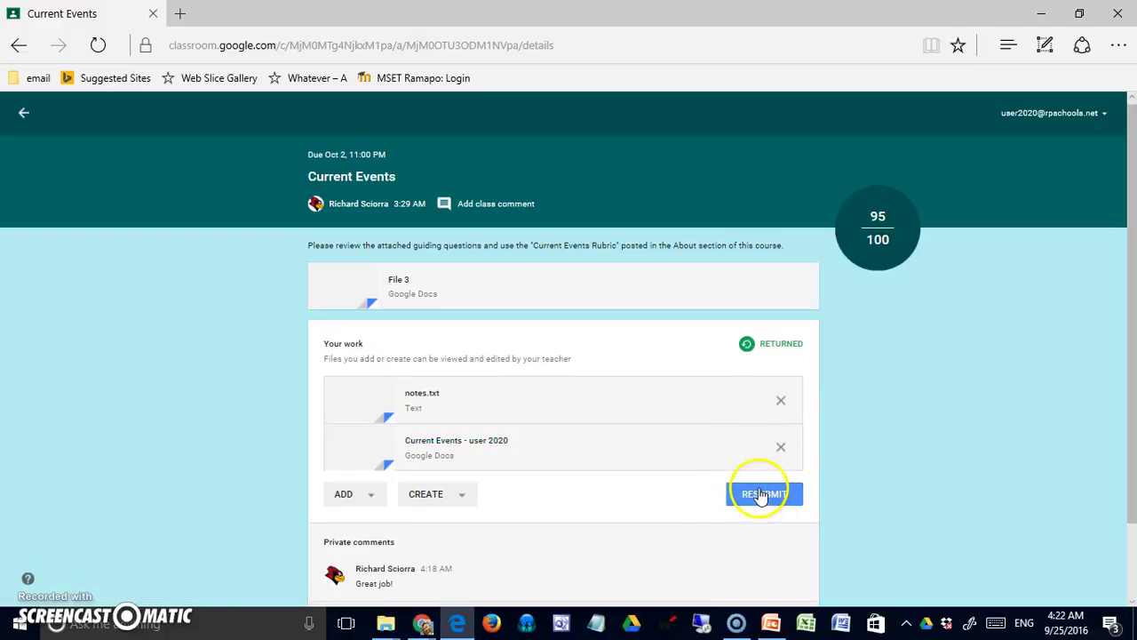
- Switch to the teacher's Chrome window and draft assignment "Writing Prompt #1" due Oct 14, with spooky-story instructions referencing the attached file and Creative Writing Rubric
{"action": "key", "text": "alt+Tab"}
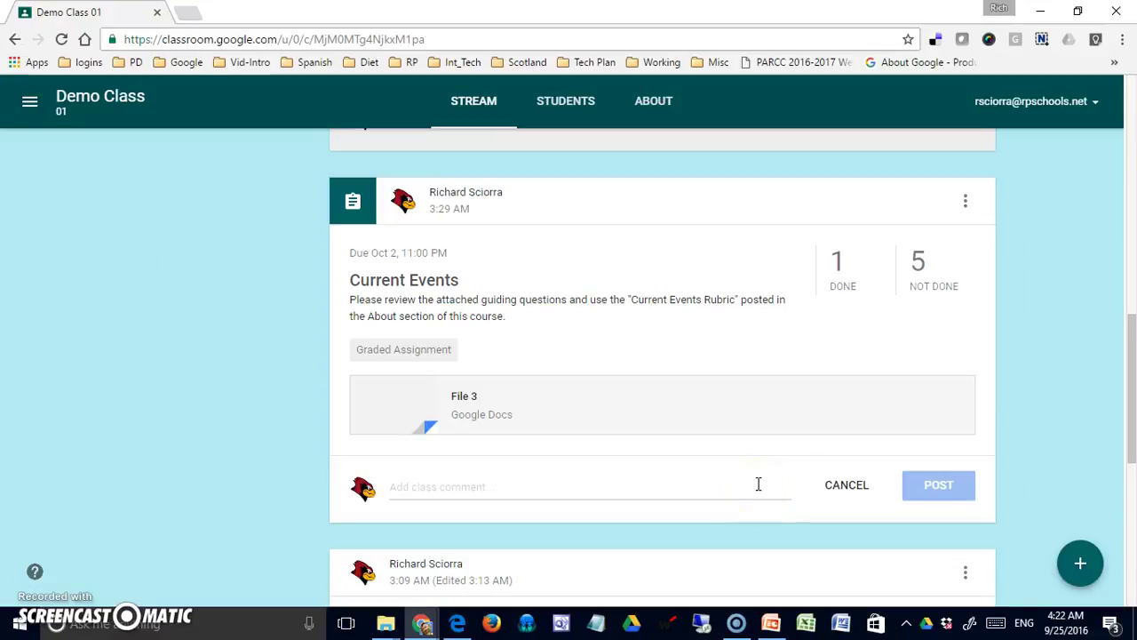
{"action": "mouse_move", "coordinate": [1077, 560]}
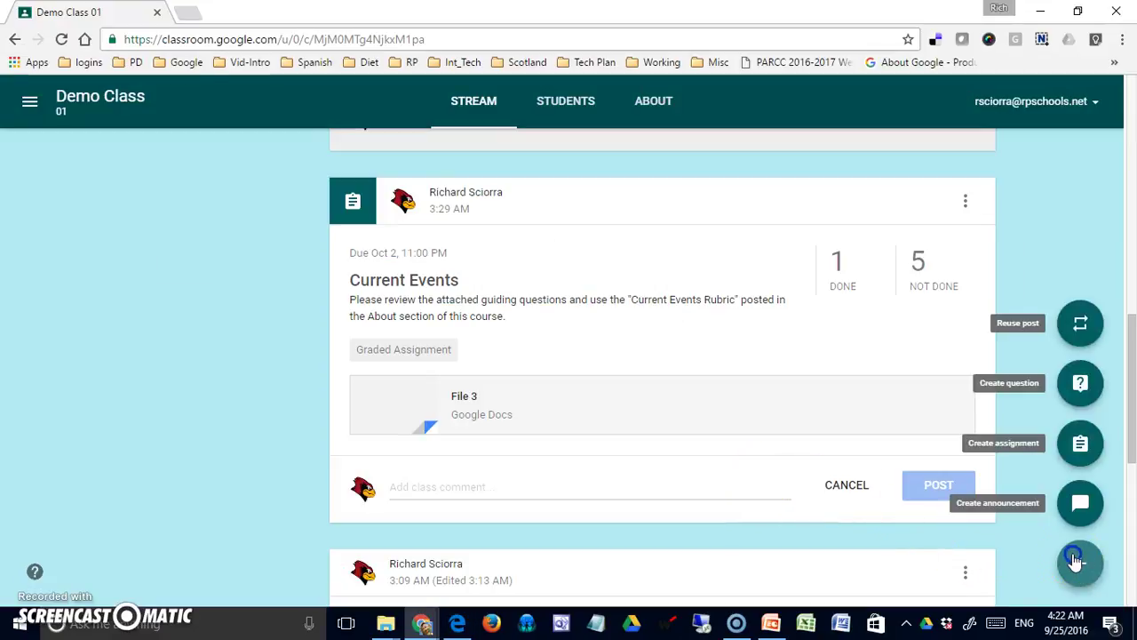
{"action": "left_click", "coordinate": [1079, 445]}
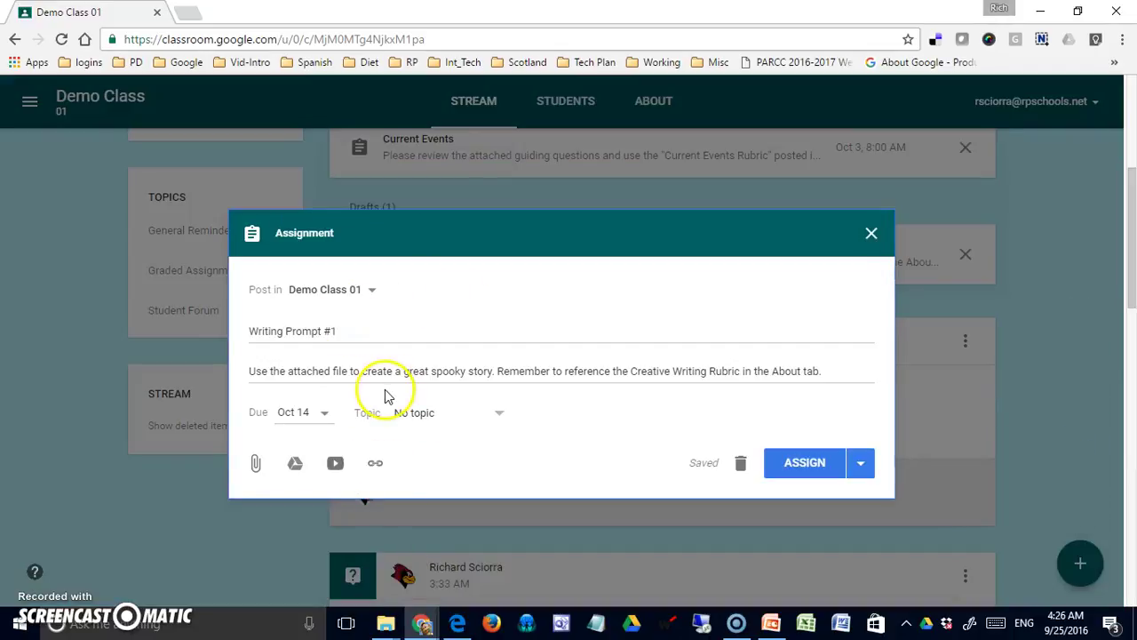
- Create the new topic "Creative Writing" for the assignment and save the assignment as a draft
{"action": "left_click", "coordinate": [497, 415]}
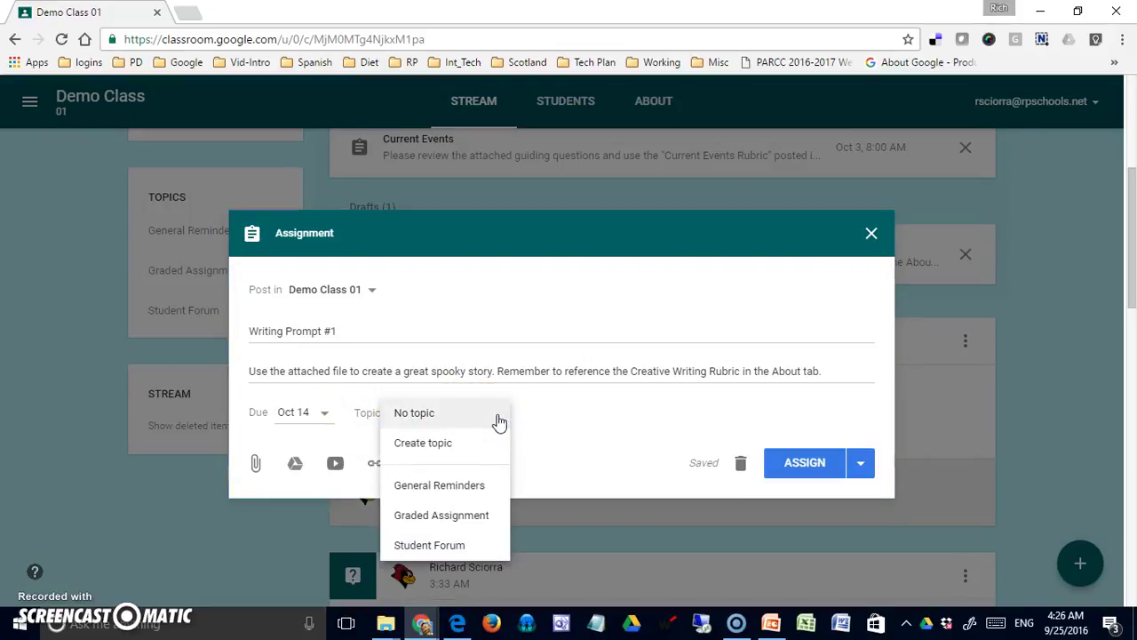
{"action": "left_click", "coordinate": [484, 439]}
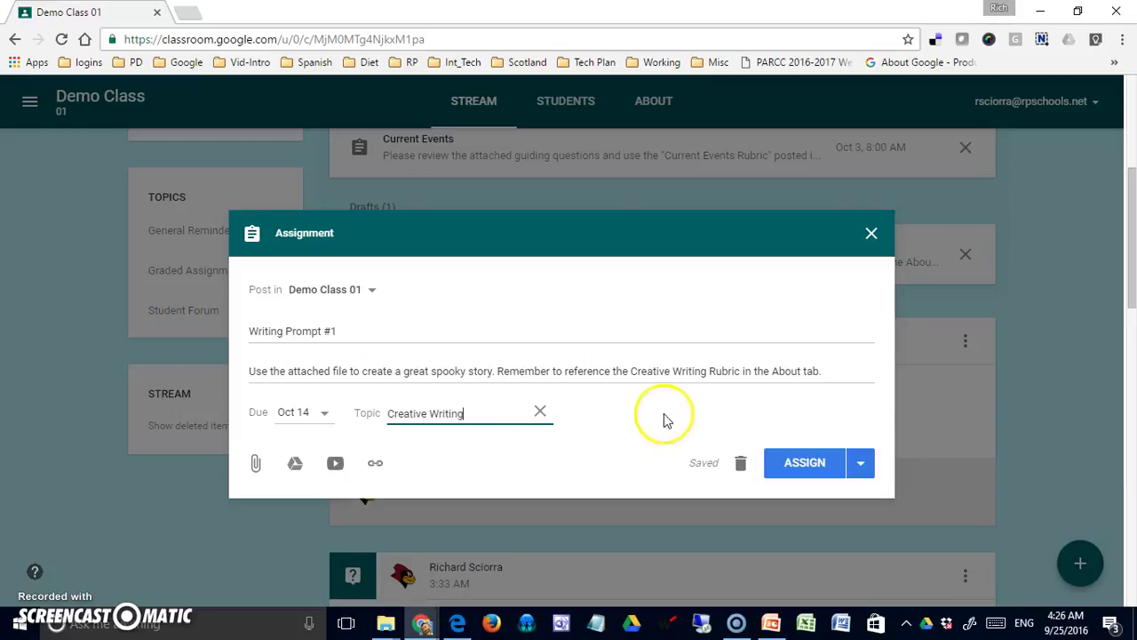
{"action": "left_click", "coordinate": [662, 413]}
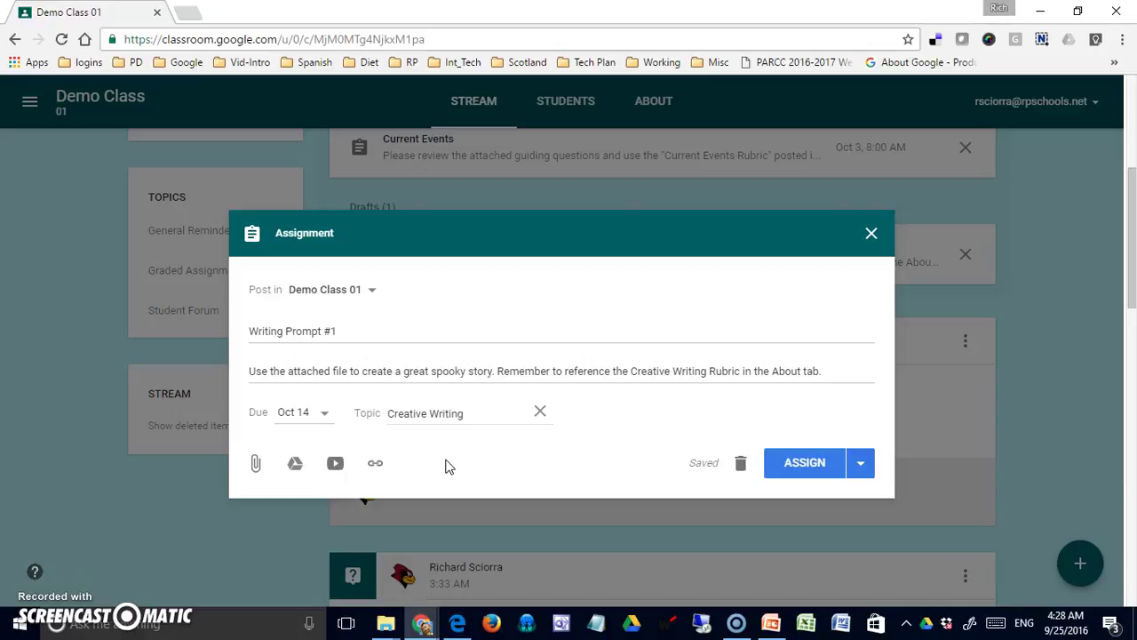
{"action": "left_click", "coordinate": [858, 469]}
{"action": "left_click", "coordinate": [824, 531]}
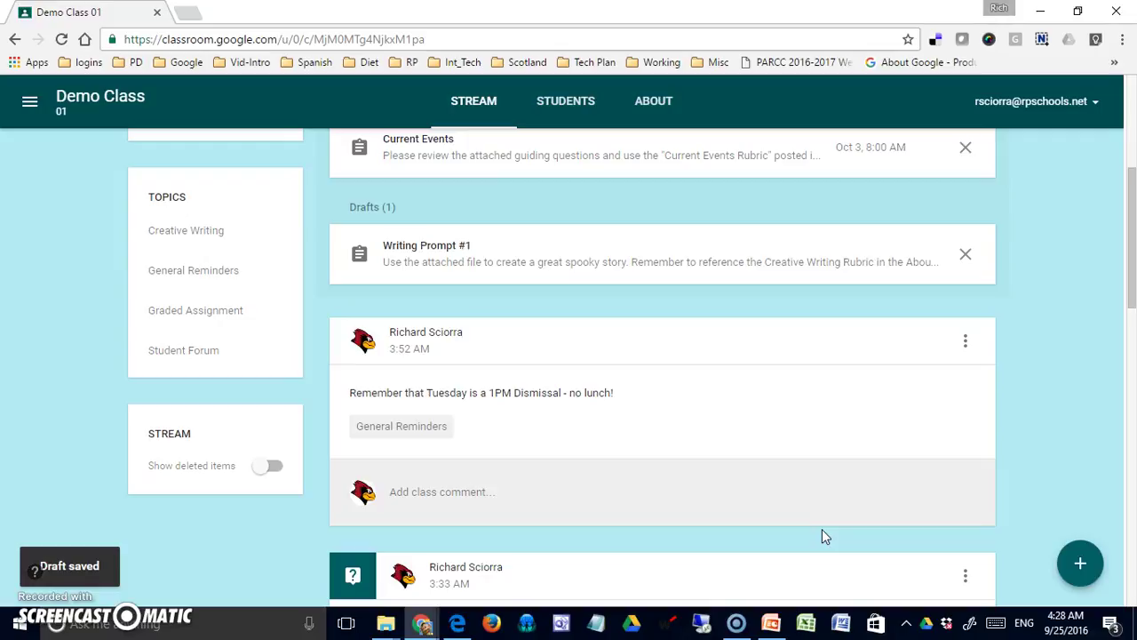
- Go to the classes overview and open Demo Class 01's Google Drive folder
{"action": "scroll", "coordinate": [353, 379], "scroll_direction": "up", "scroll_amount": 1}
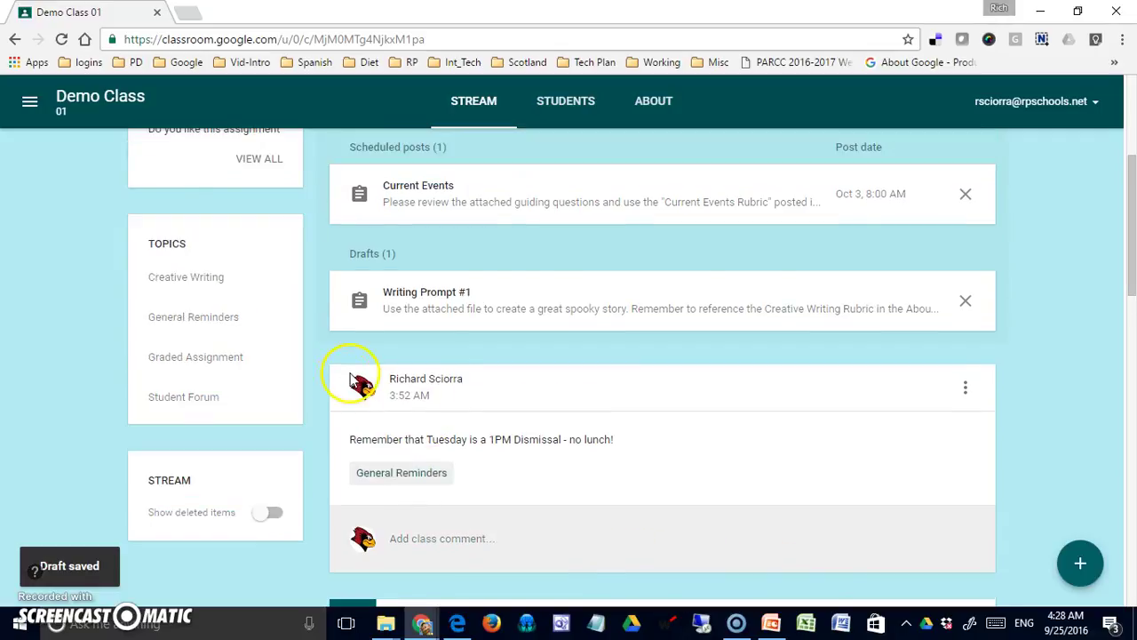
{"action": "scroll", "coordinate": [353, 379], "scroll_direction": "up", "scroll_amount": 3}
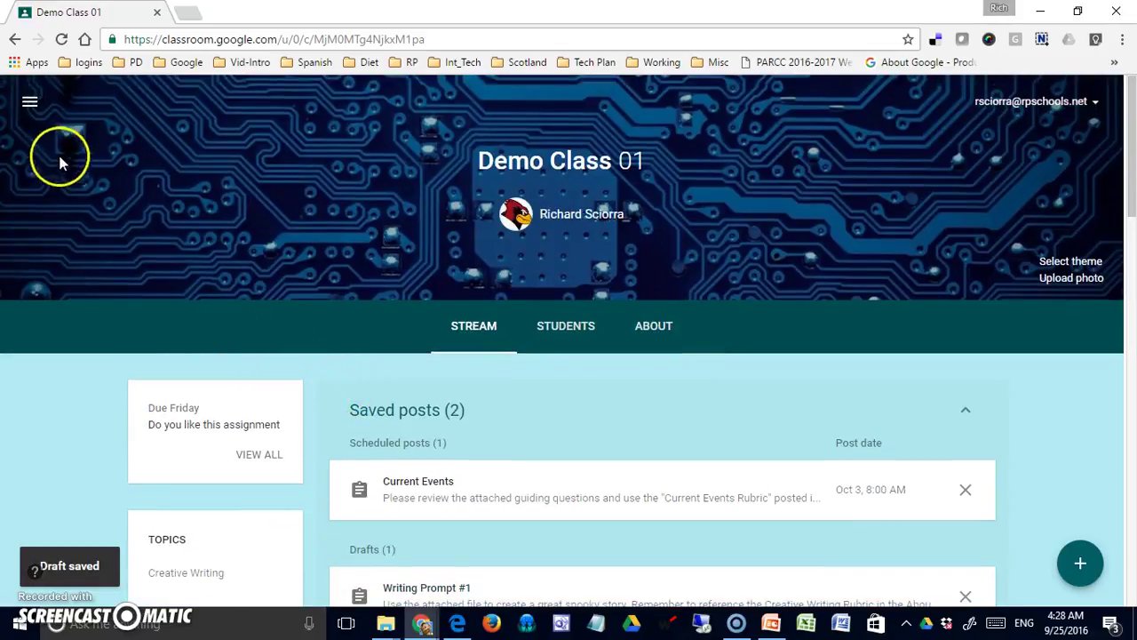
{"action": "left_click", "coordinate": [31, 103]}
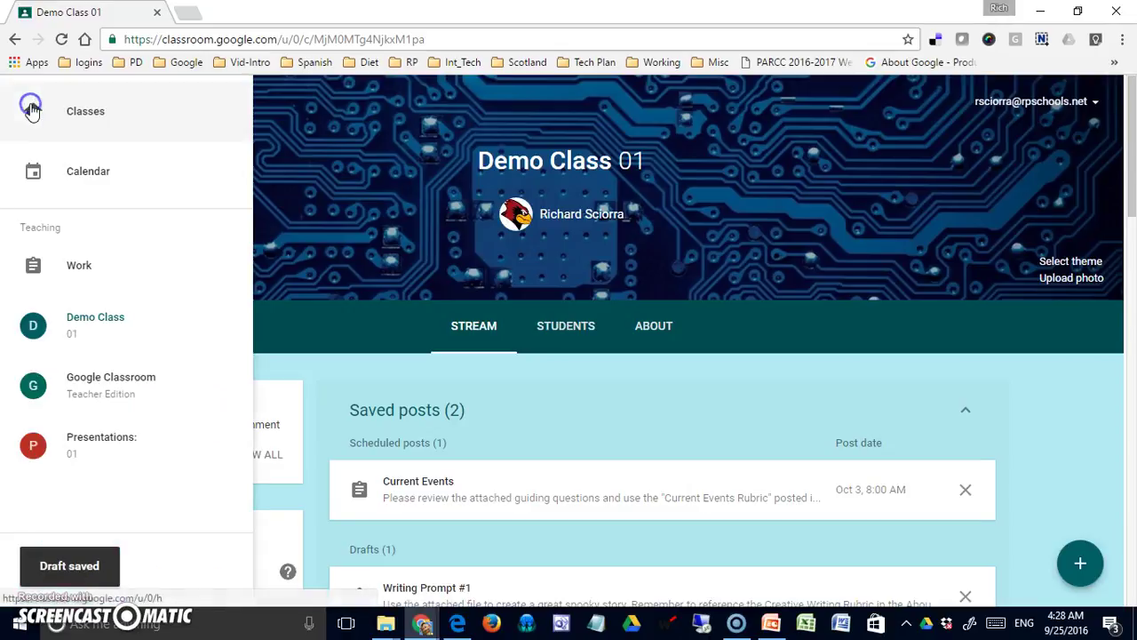
{"action": "left_click", "coordinate": [71, 114]}
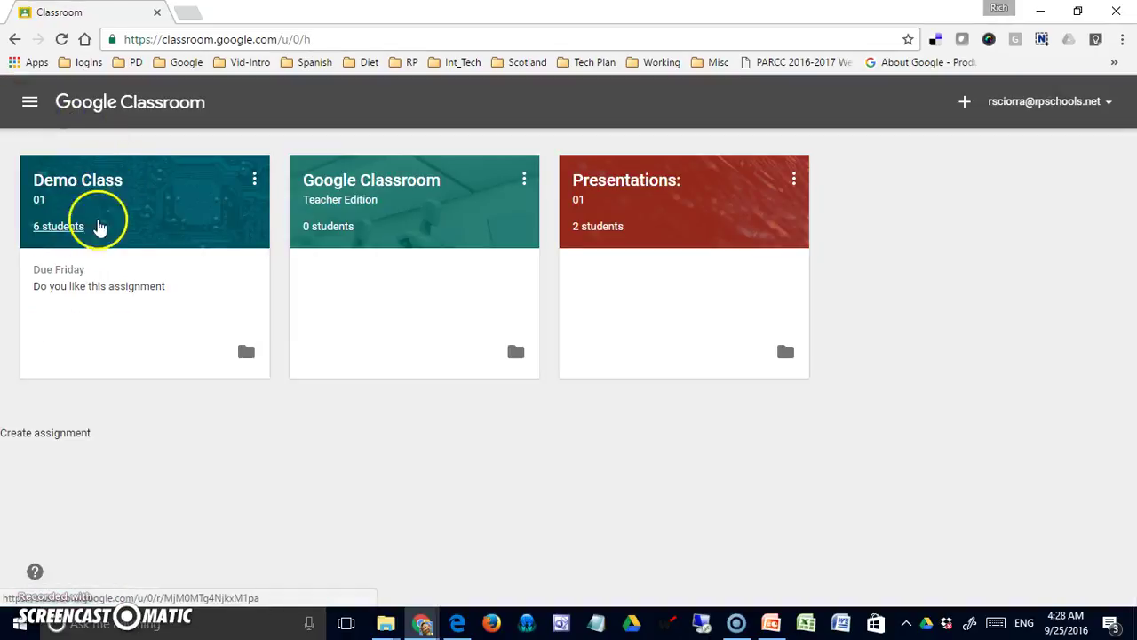
{"action": "left_click", "coordinate": [246, 352]}
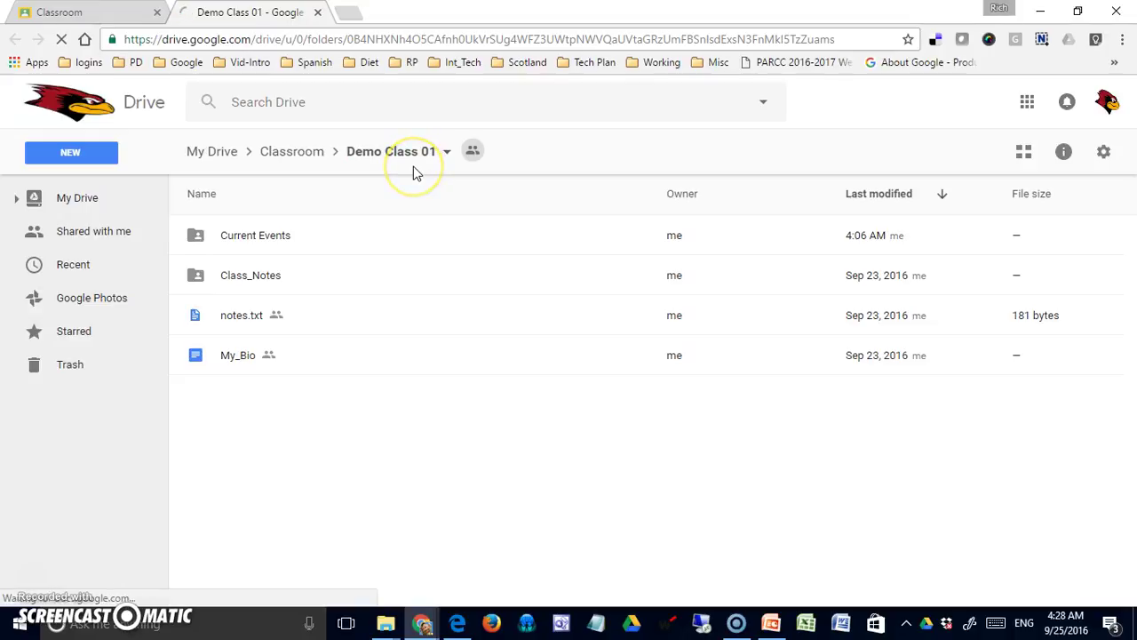
- Create a Google Doc "Writing Prompt #1" reading "It was a dark and stormy night" in the shared class folder, and return to Classroom
{"action": "left_click", "coordinate": [95, 156]}
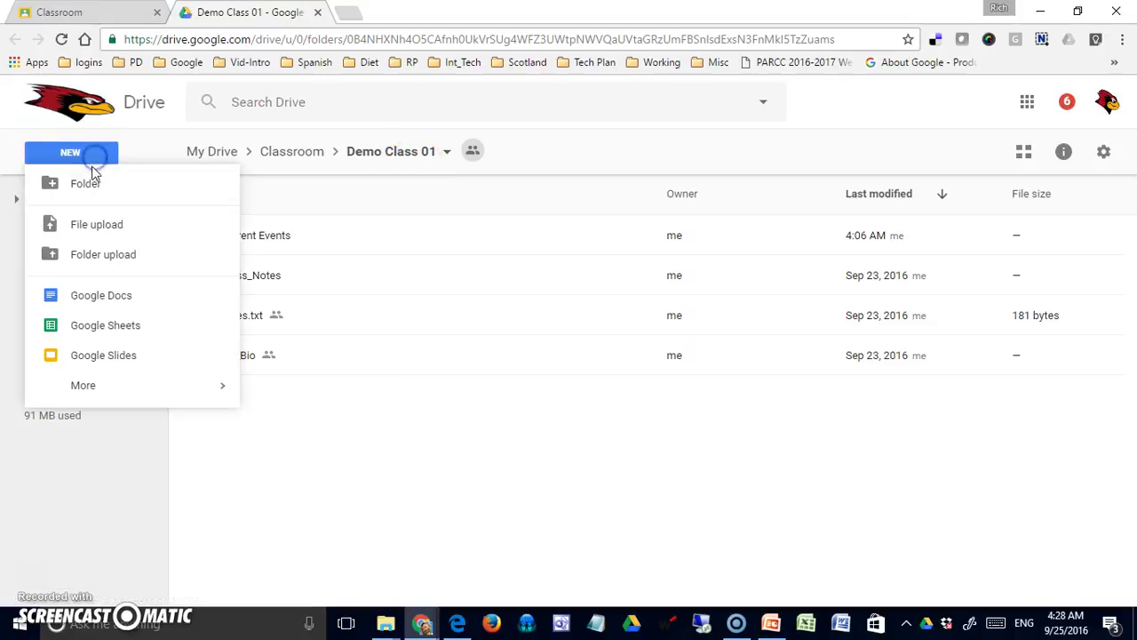
{"action": "left_click", "coordinate": [92, 298]}
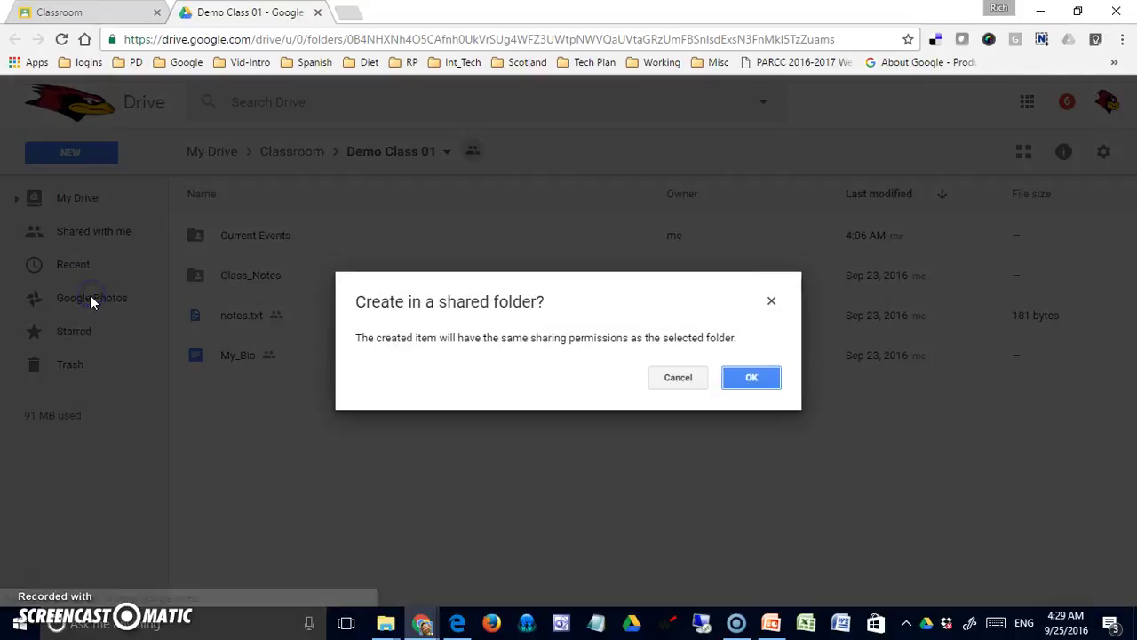
{"action": "left_click", "coordinate": [749, 378]}
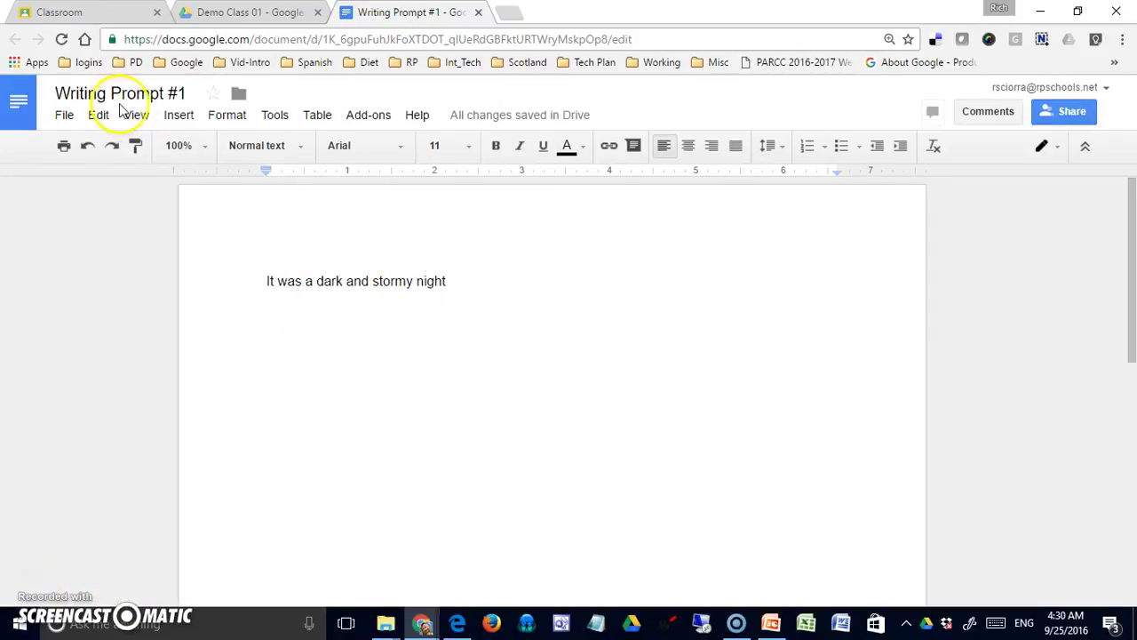
{"action": "left_click", "coordinate": [480, 13]}
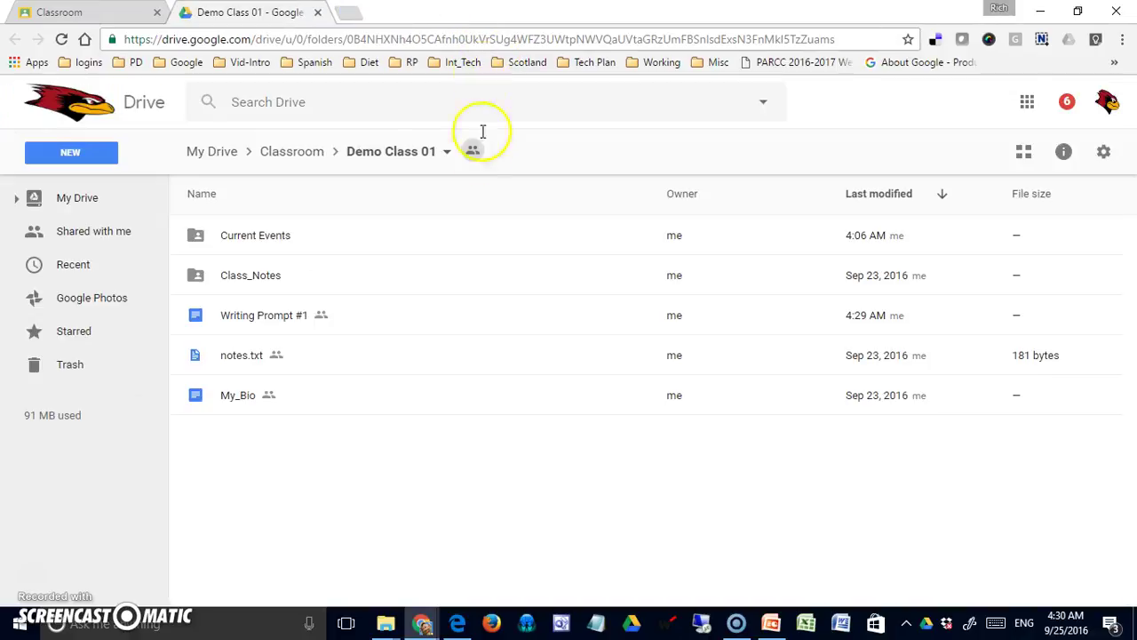
{"action": "left_click", "coordinate": [320, 13]}
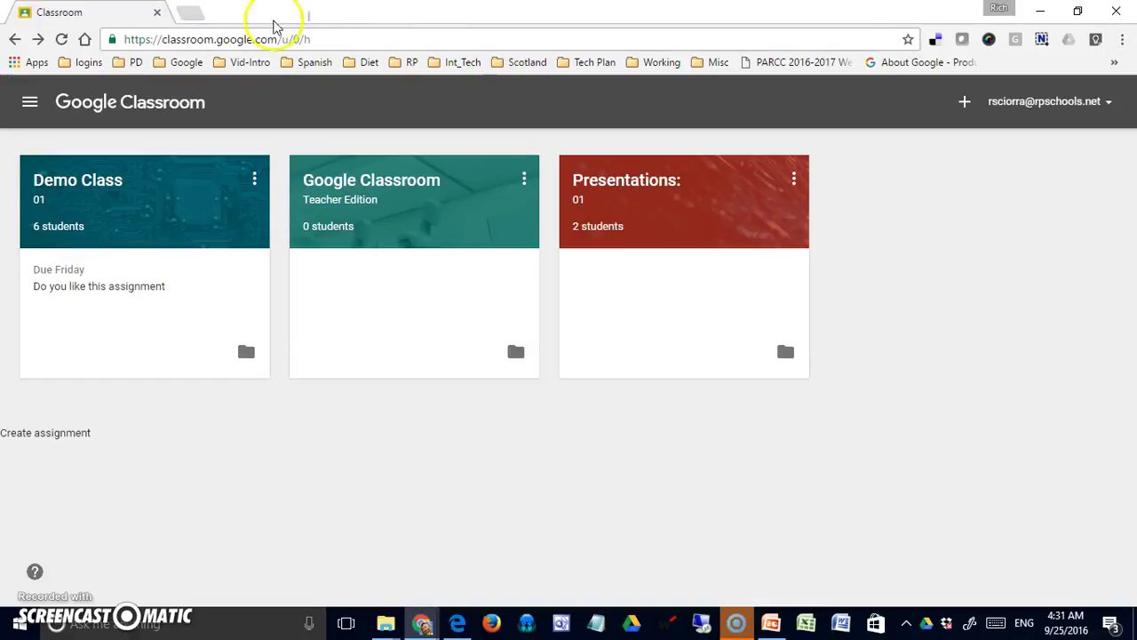
- Reopen the Writing Prompt #1 draft in Demo Class 01 and attach the Writing Prompt #1 document from Google Drive
{"action": "left_click", "coordinate": [107, 183]}
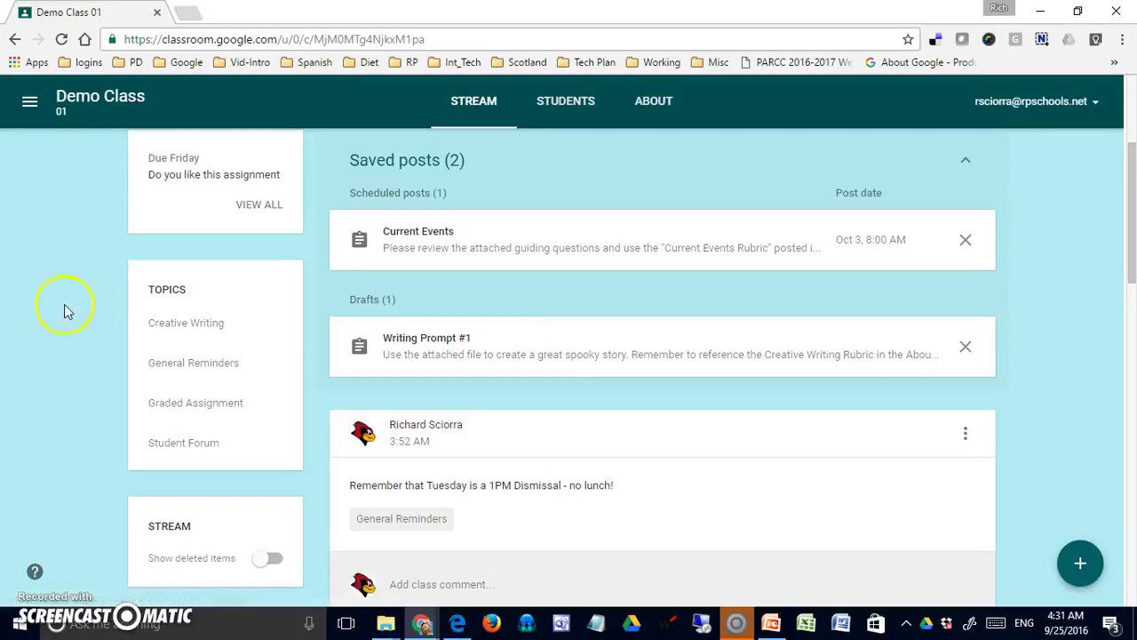
{"action": "scroll", "coordinate": [591, 407], "scroll_direction": "down", "scroll_amount": 1}
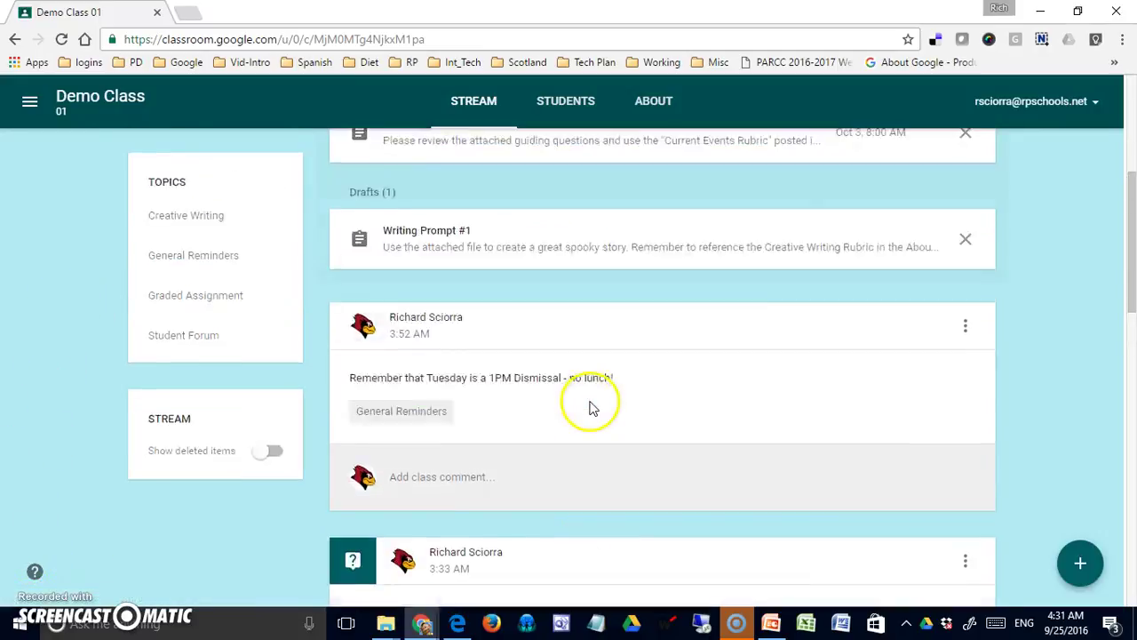
{"action": "scroll", "coordinate": [507, 342], "scroll_direction": "up", "scroll_amount": 2}
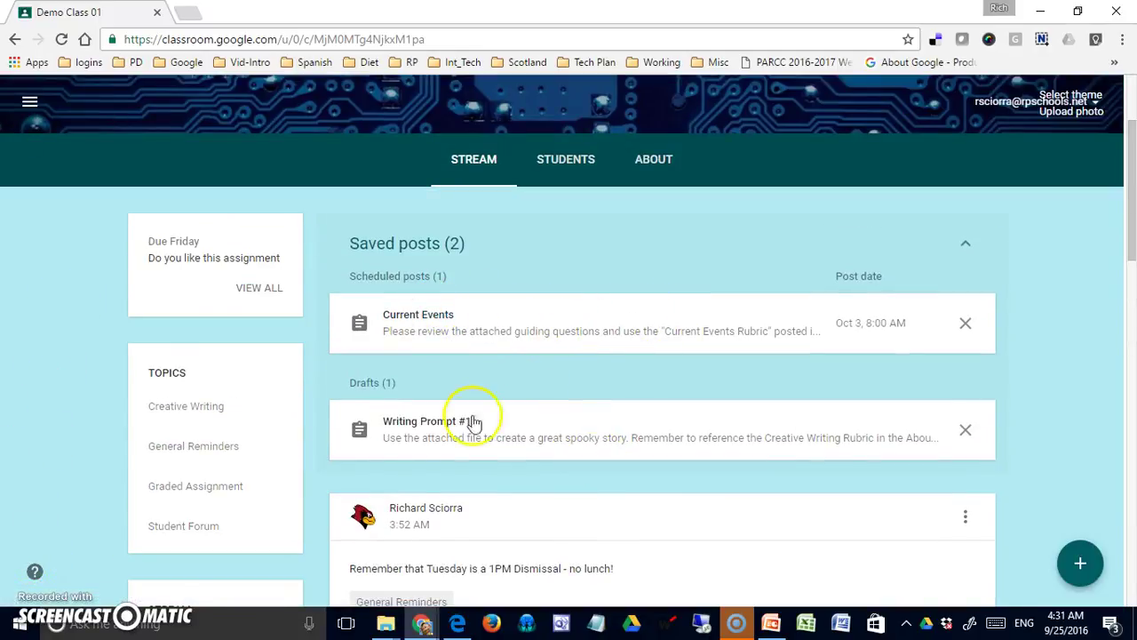
{"action": "left_click", "coordinate": [798, 435]}
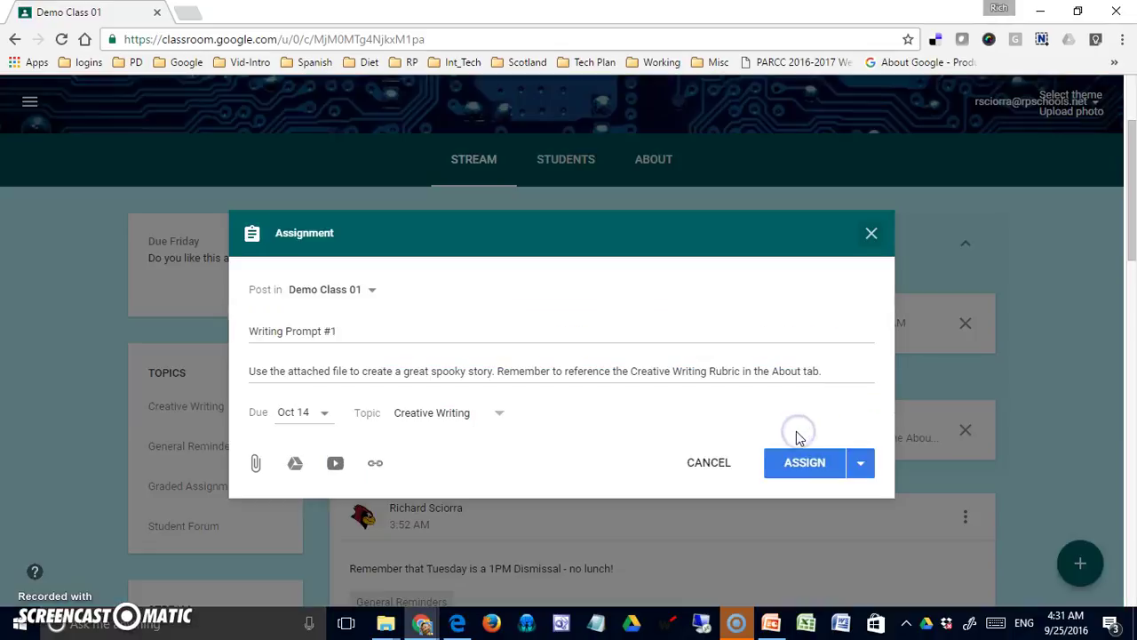
{"action": "left_click", "coordinate": [295, 467]}
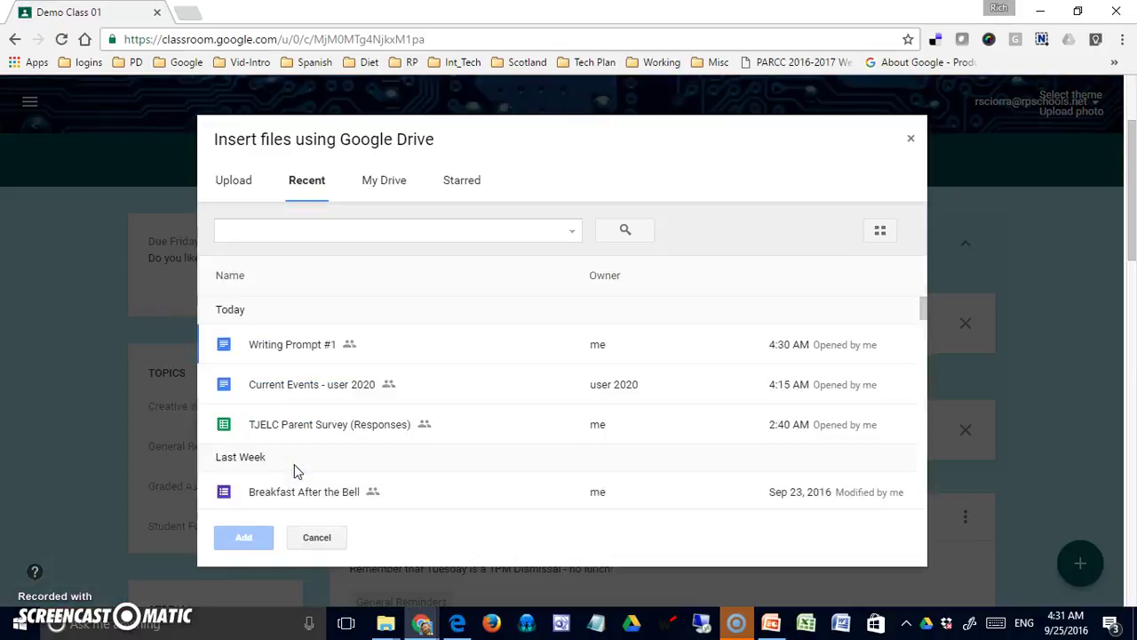
{"action": "left_click", "coordinate": [291, 348]}
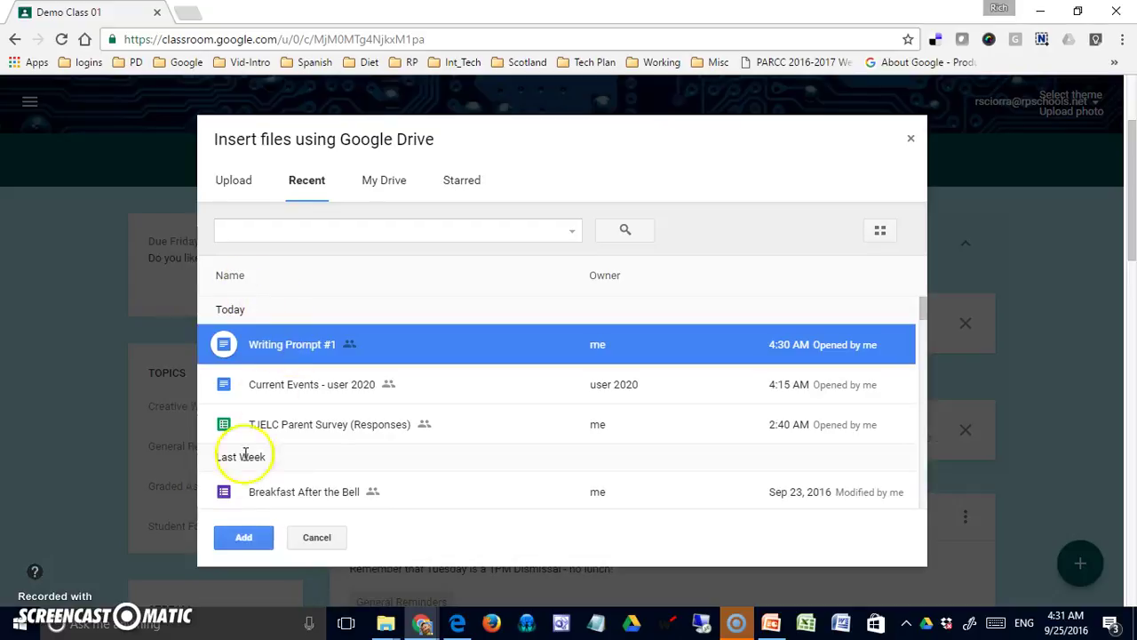
{"action": "left_click", "coordinate": [242, 536]}
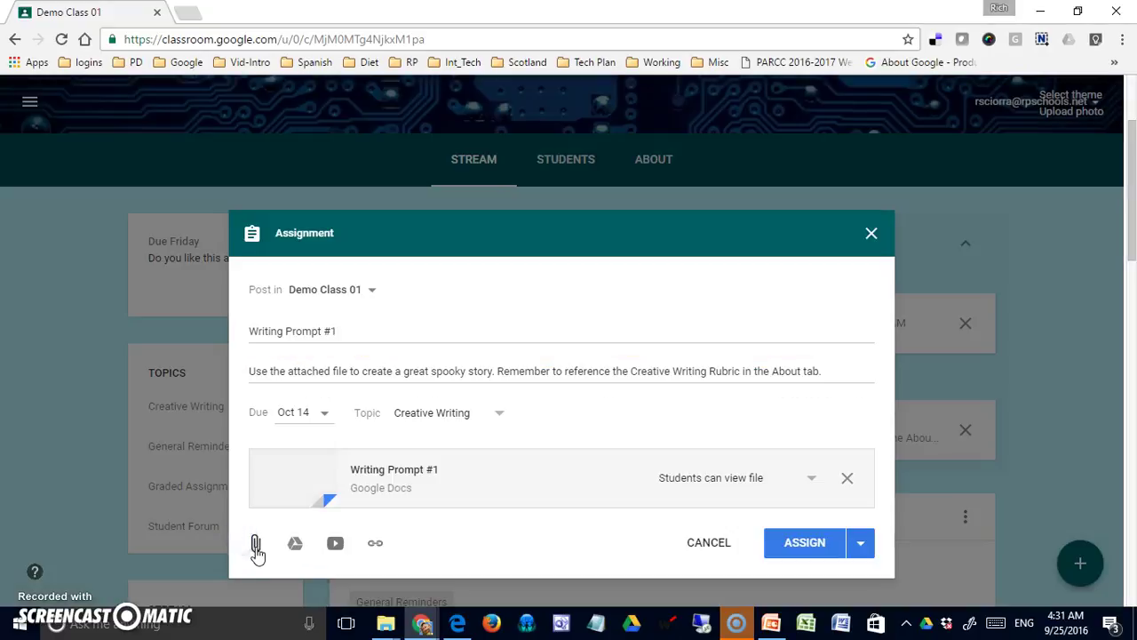
- Set the attached document to "Make a copy for each student" and assign Writing Prompt #1 to the class
{"action": "left_click", "coordinate": [815, 479]}
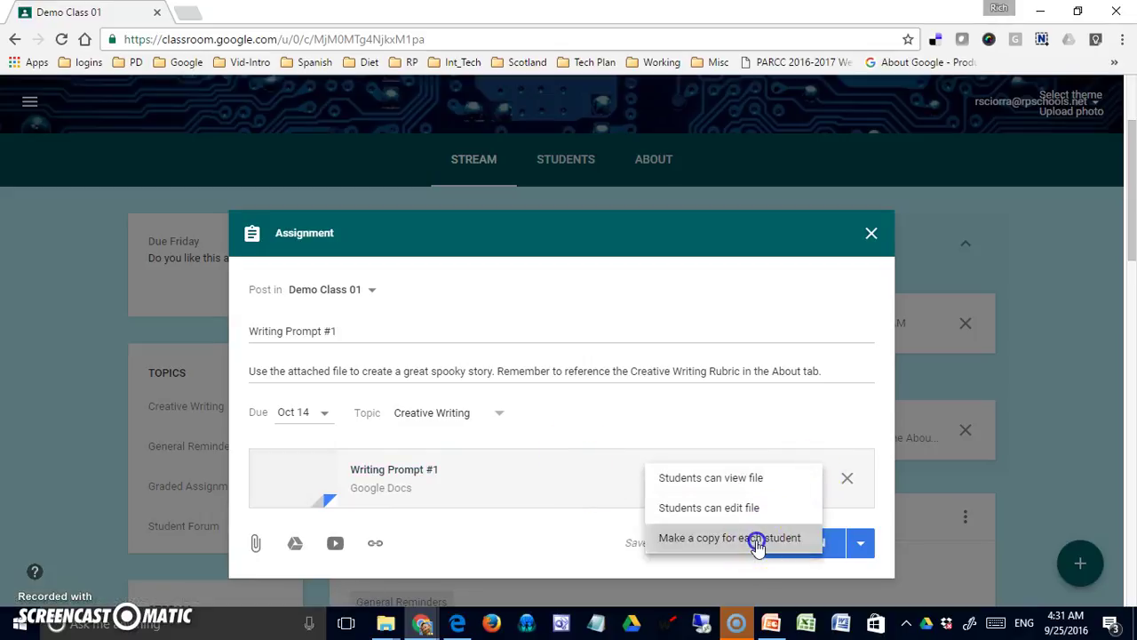
{"action": "left_click", "coordinate": [754, 541]}
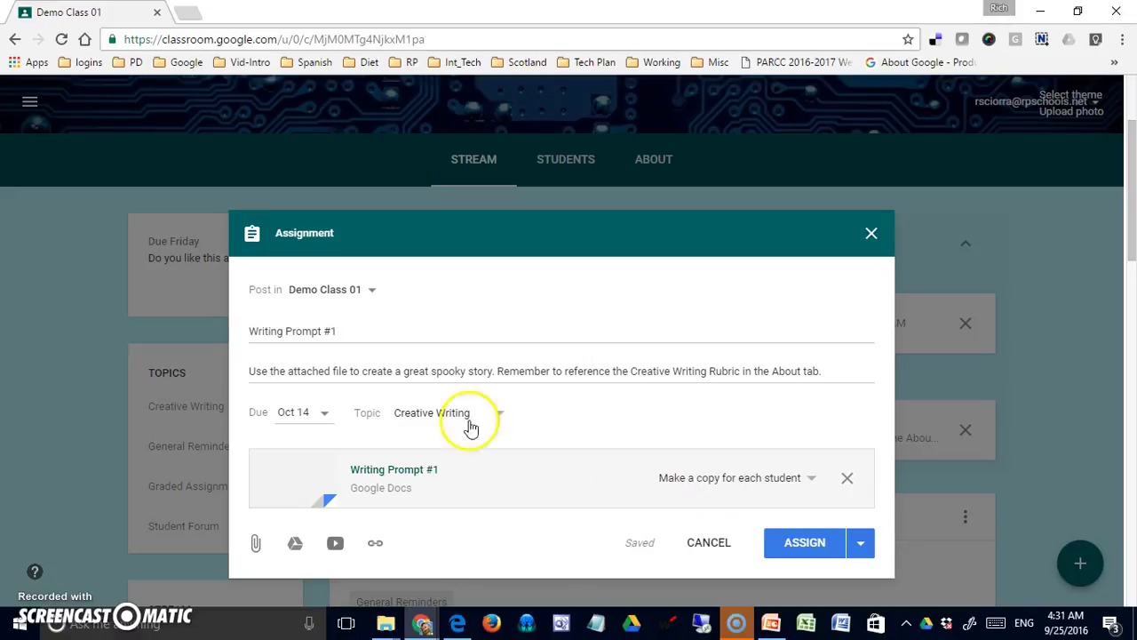
{"action": "left_click", "coordinate": [802, 543]}
{"action": "left_click", "coordinate": [658, 382]}
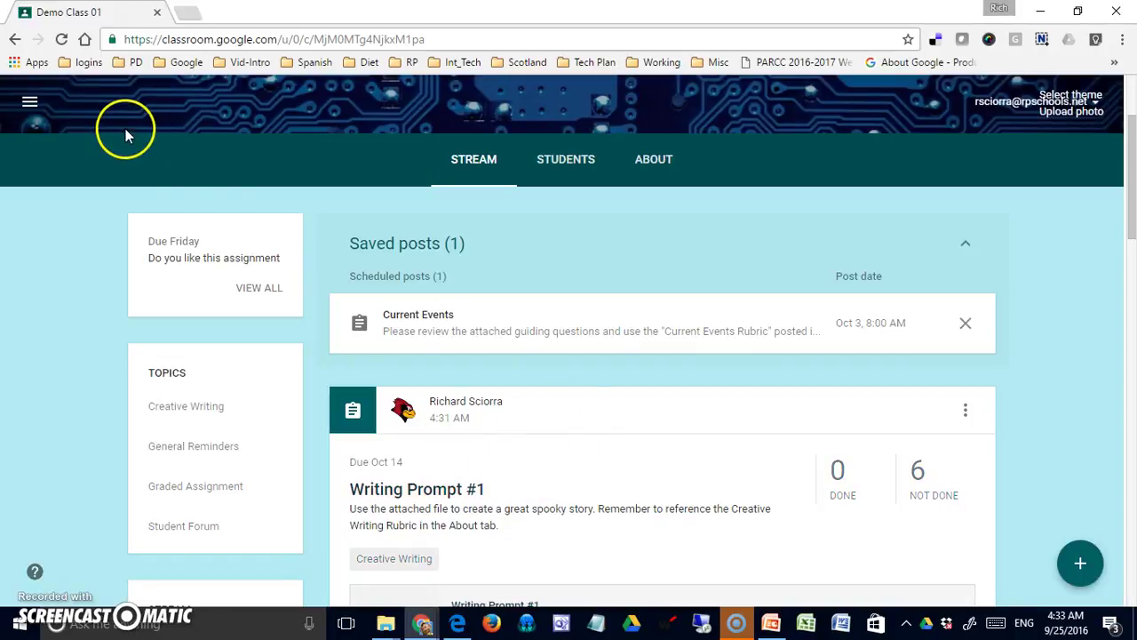
- Switch to the student's Edge window, return to the Demo Class 01 stream and open the Writing Prompt #1 assignment
{"action": "key", "text": "alt+Tab"}
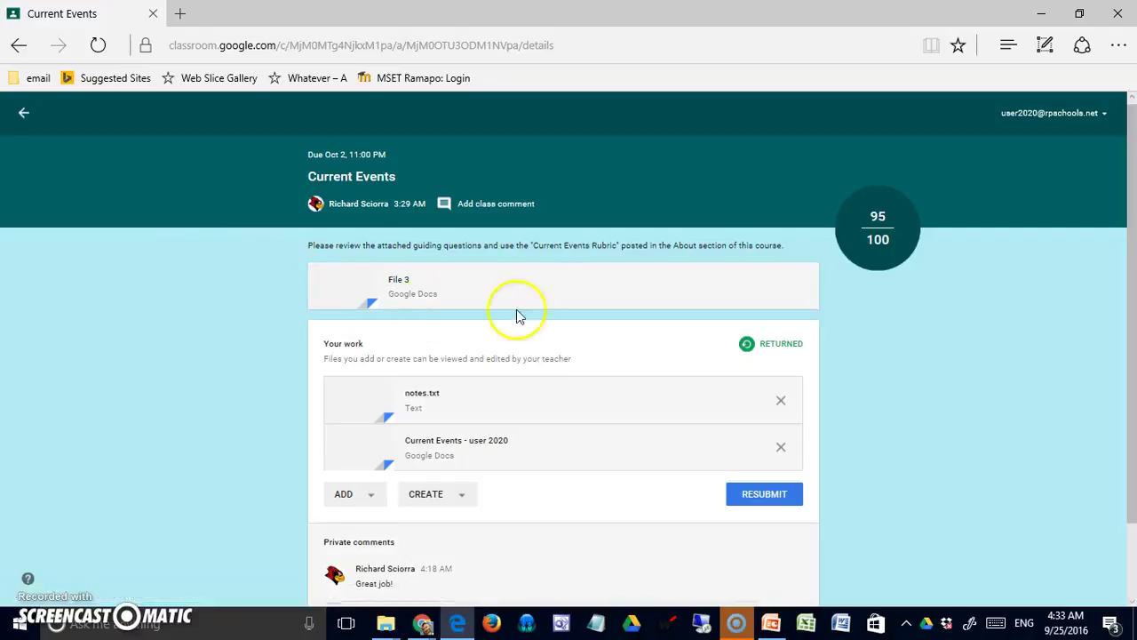
{"action": "left_click", "coordinate": [26, 120]}
{"action": "scroll", "coordinate": [160, 258], "scroll_direction": "up", "scroll_amount": 2}
{"action": "scroll", "coordinate": [163, 265], "scroll_direction": "up", "scroll_amount": 5}
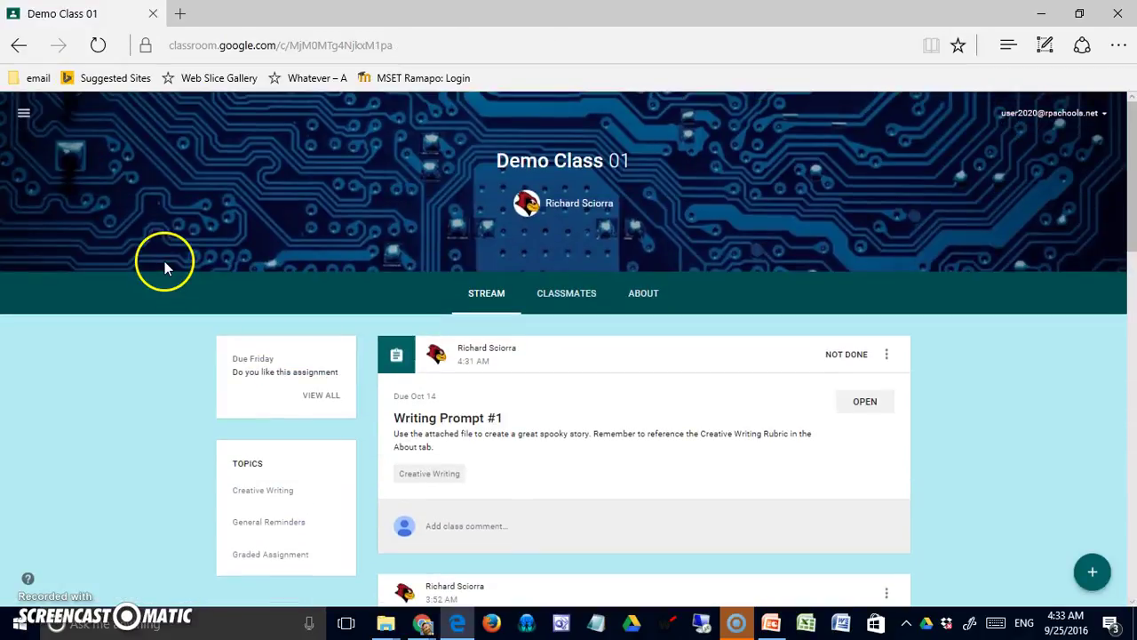
{"action": "left_click", "coordinate": [858, 407]}
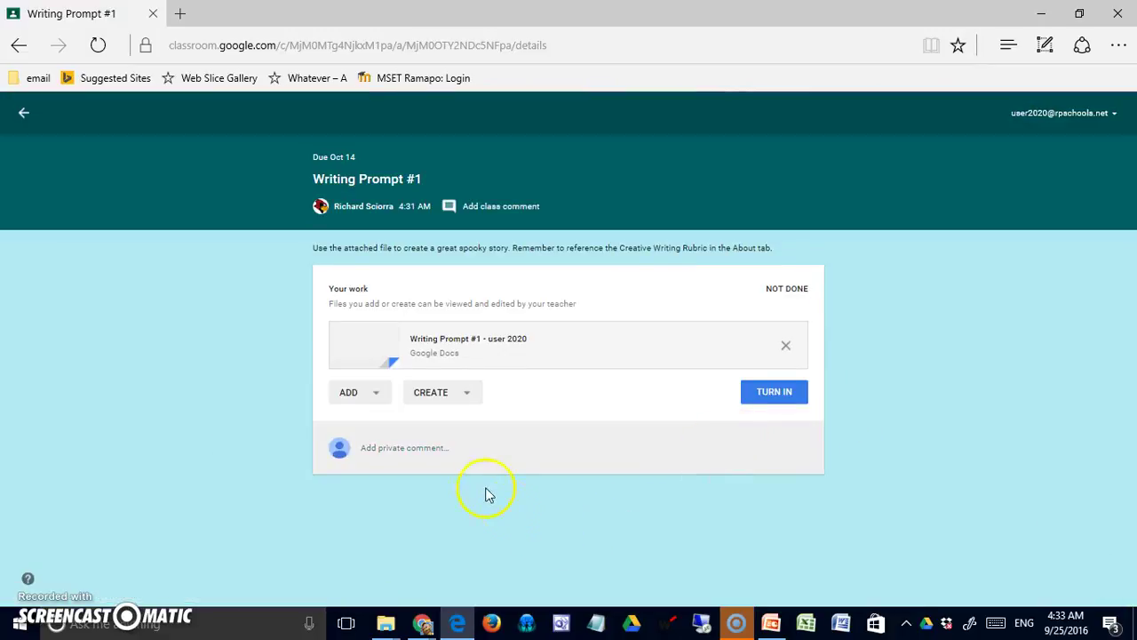